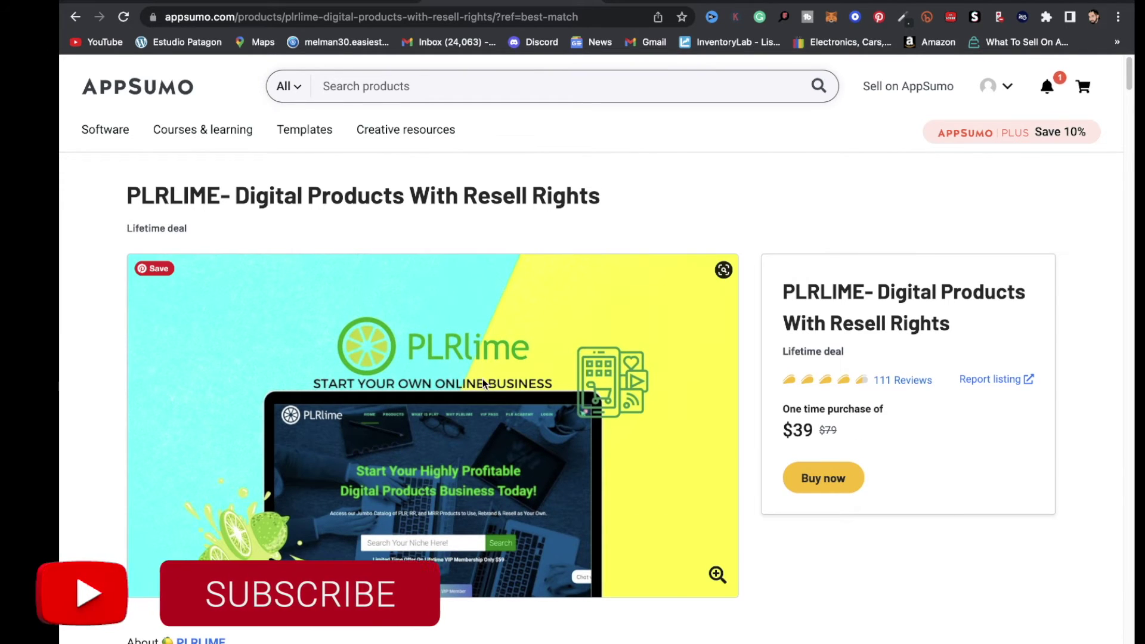
Step: Review the PLRLIME deal's overview, terms and plan features on its AppSumo product page
scroll(438, 420, down, 11)
scroll(438, 419, down, 2)
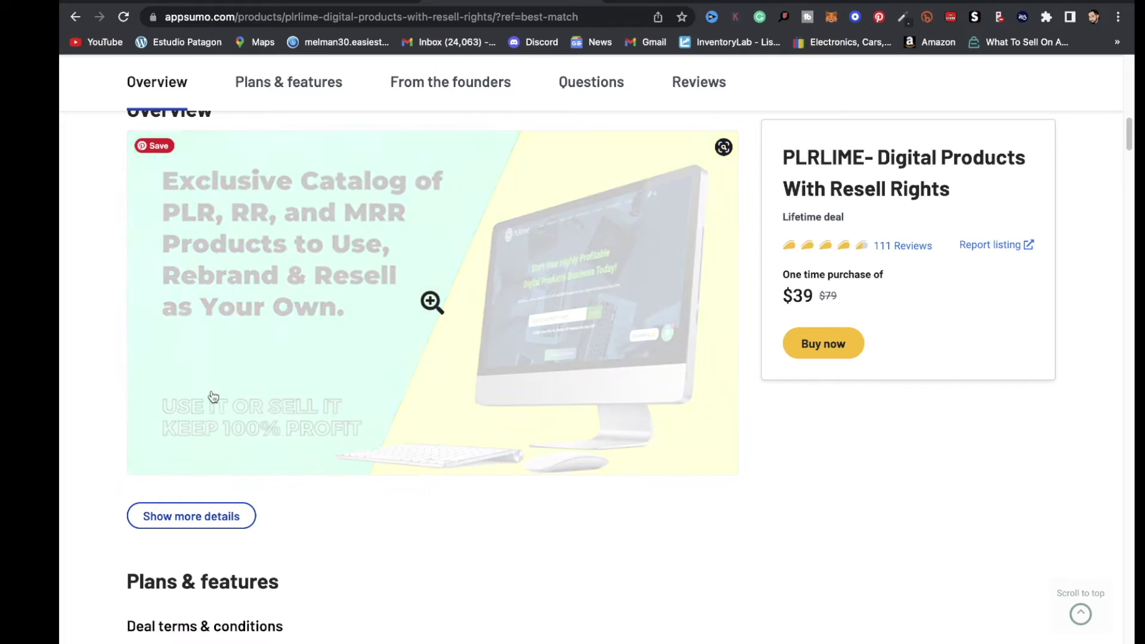
scroll(287, 262, down, 7)
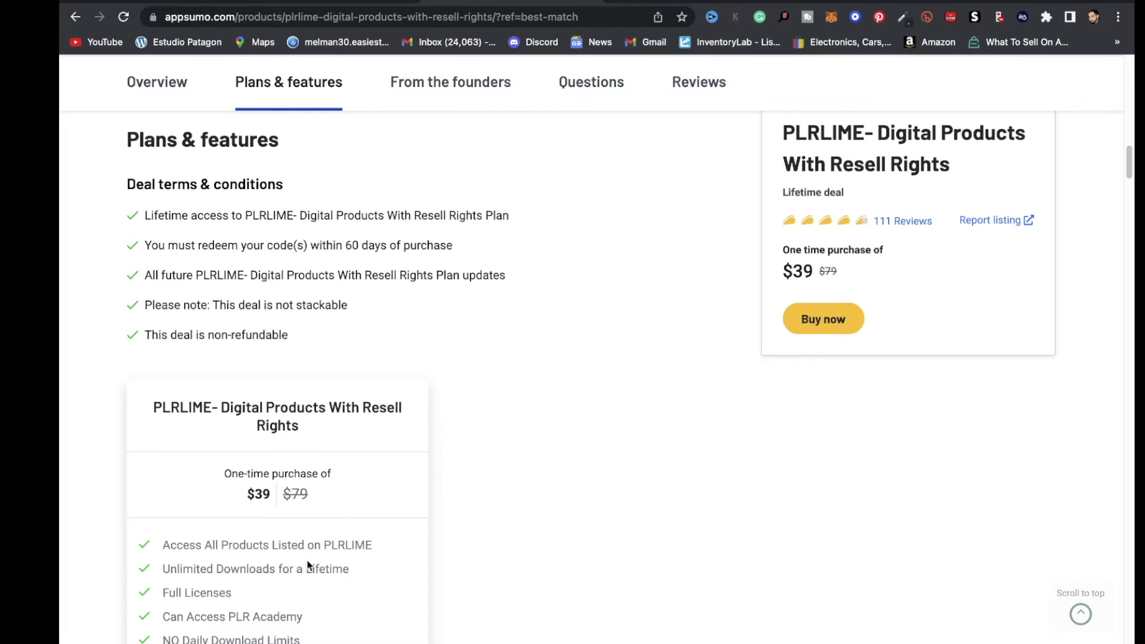
scroll(237, 571, down, 1)
scroll(237, 571, down, 2)
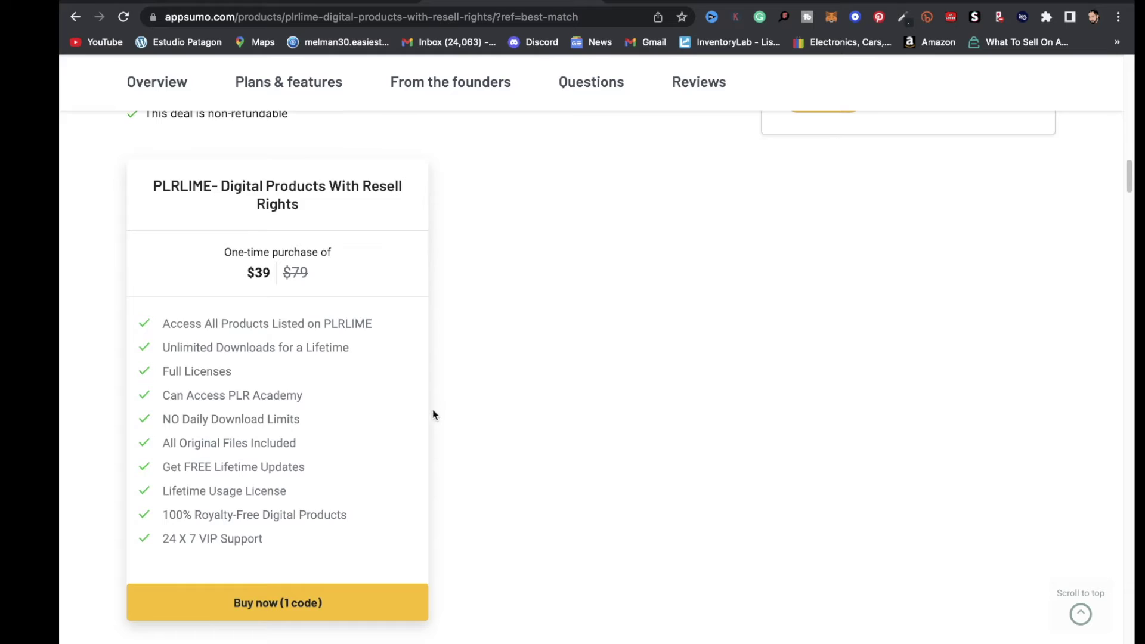
scroll(433, 415, up, 10)
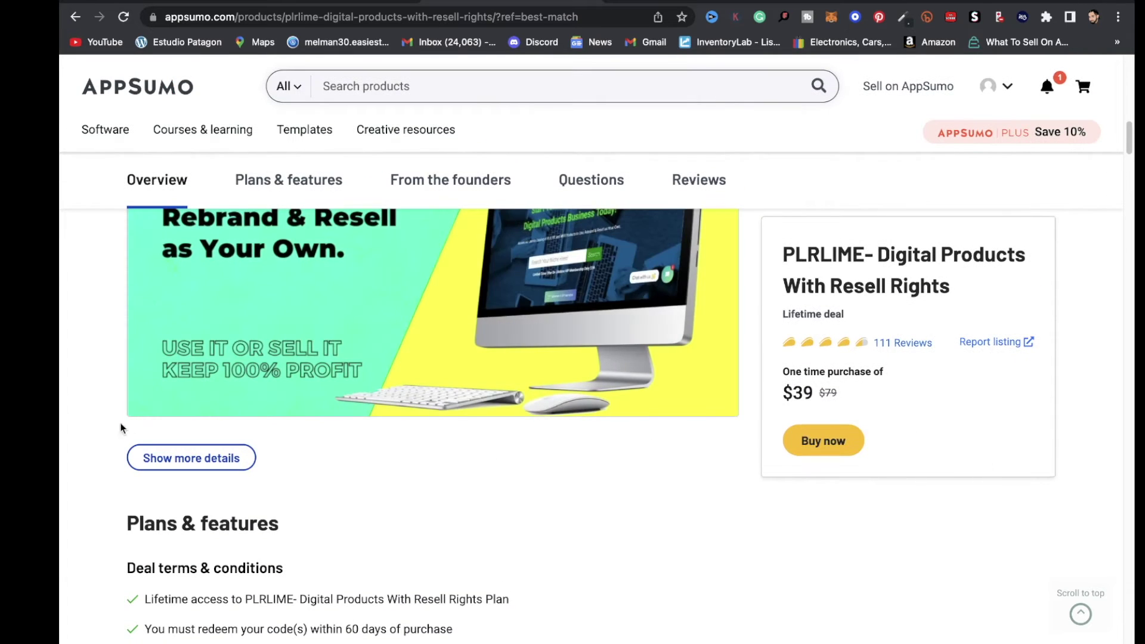
scroll(121, 428, up, 10)
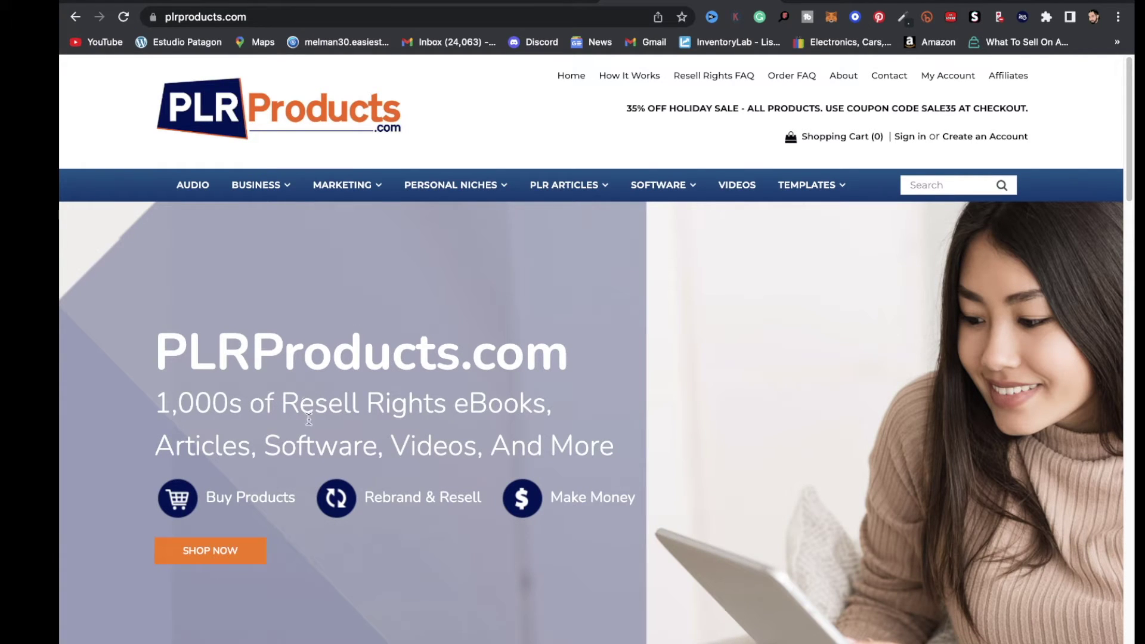
Step: Browse the product categories on plrproducts.com and look through the Business category's Blogging products
mouse_move(395, 213)
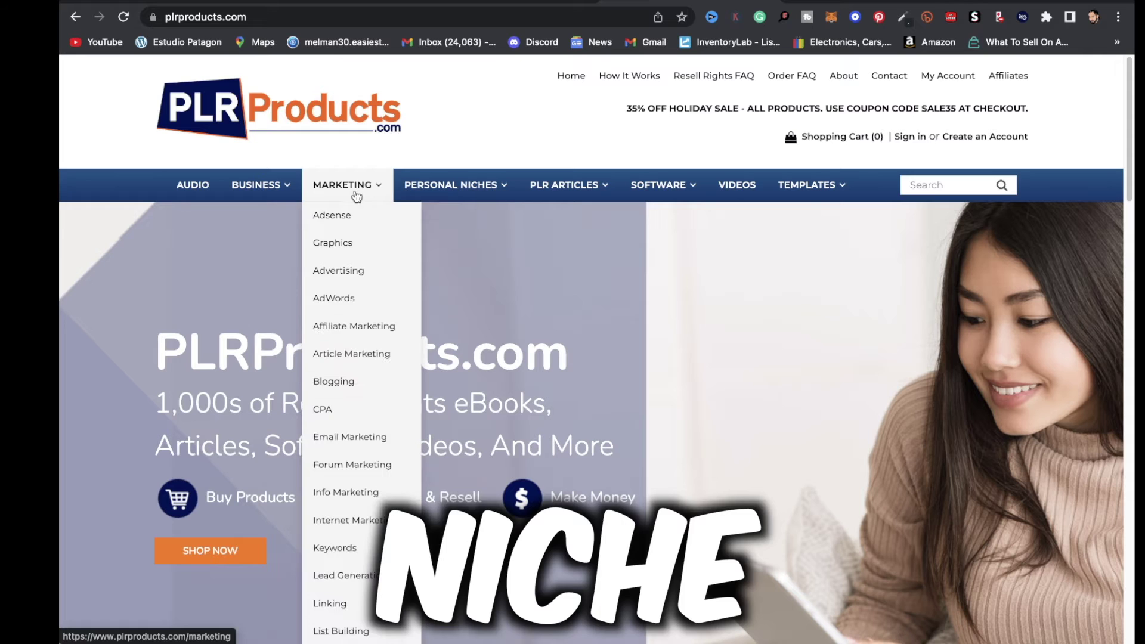
mouse_move(284, 204)
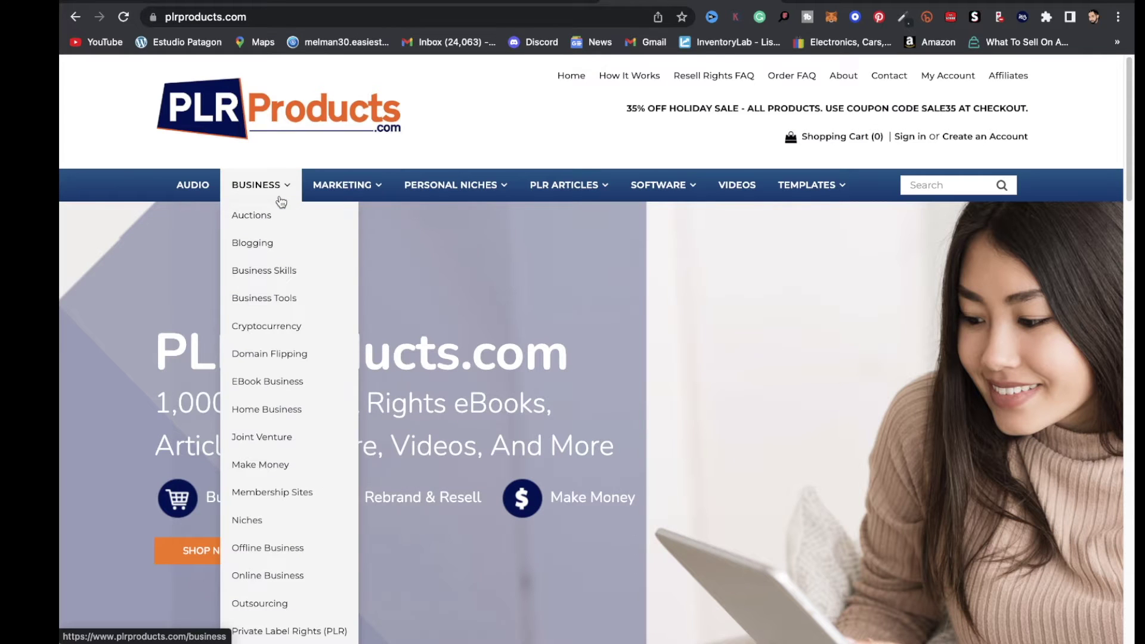
click(281, 243)
scroll(311, 278, down, 5)
mouse_move(472, 256)
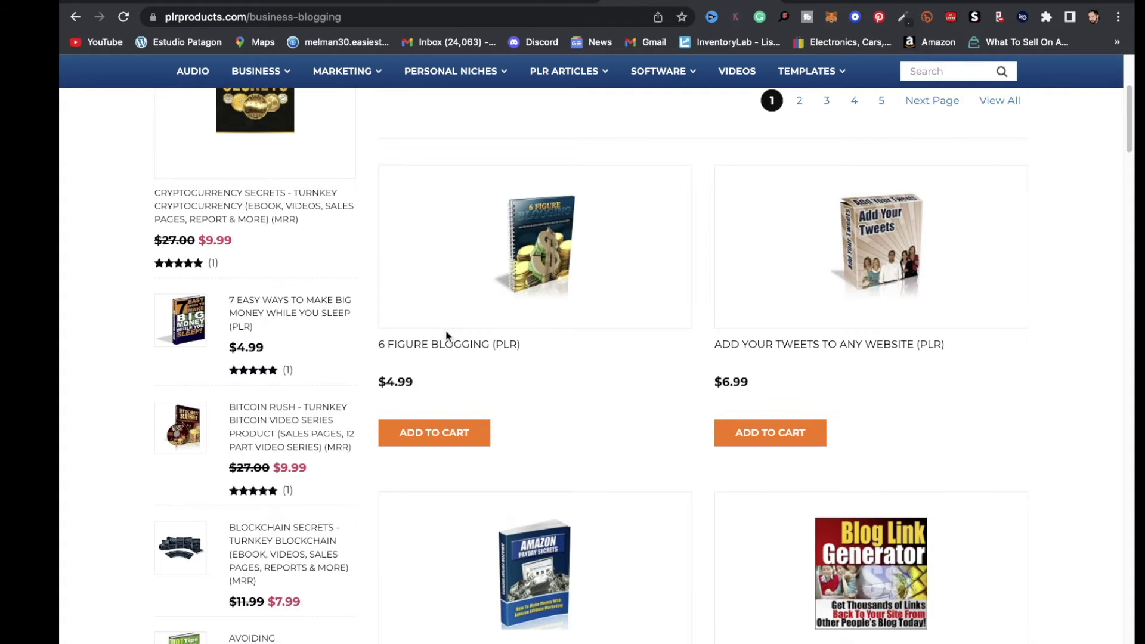
mouse_move(444, 330)
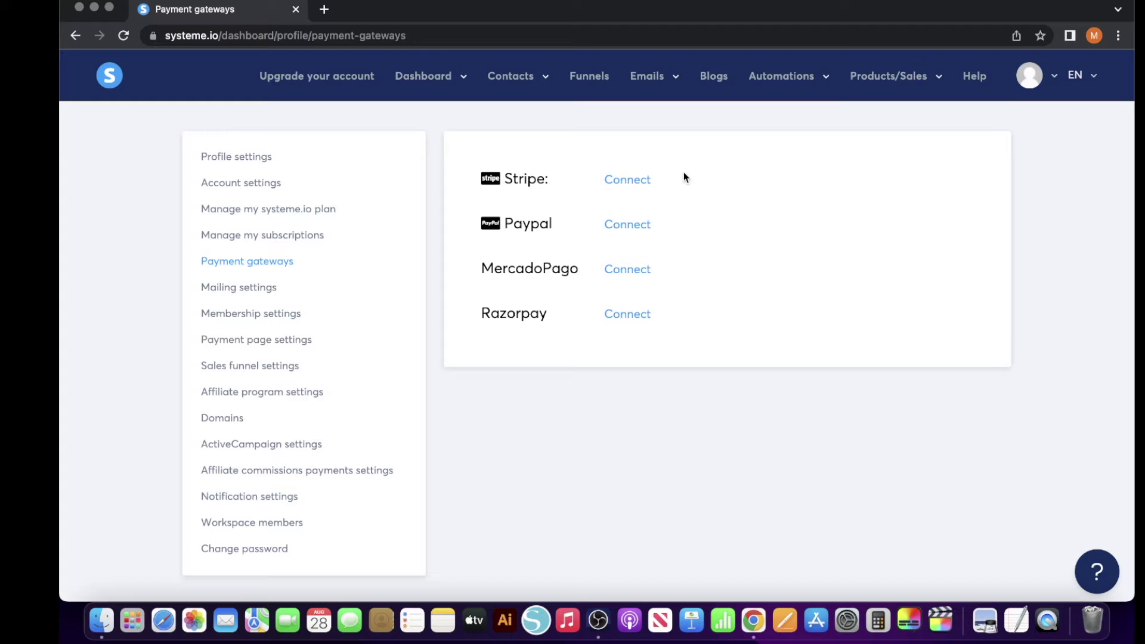
Step: Open the Payment gateways page in the systeme.io account settings
click(1028, 75)
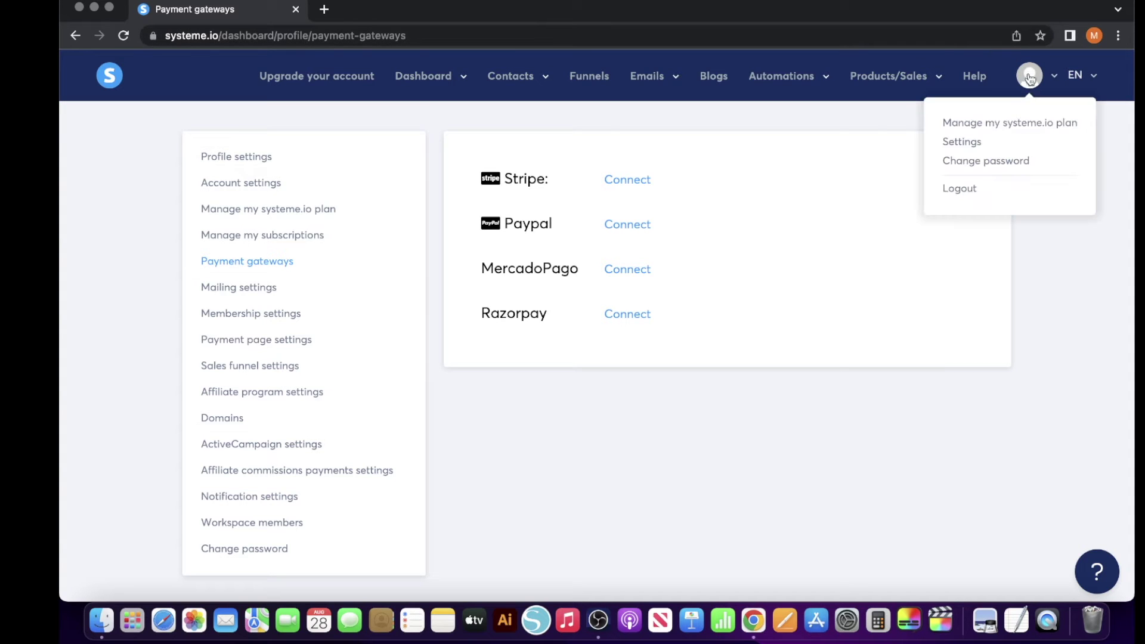
click(963, 143)
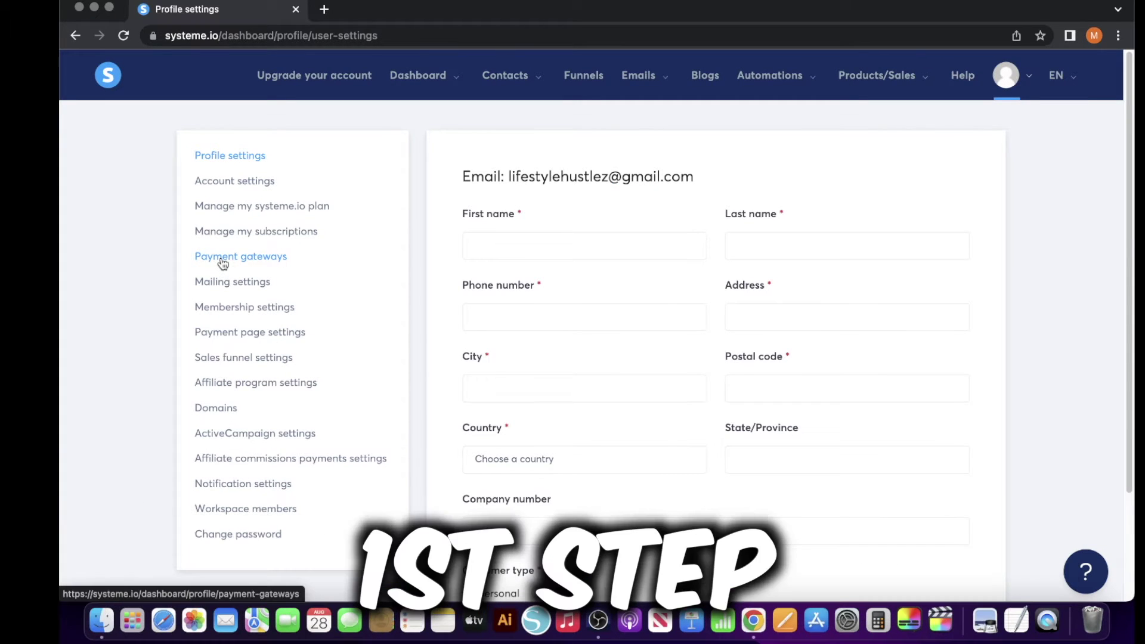
click(225, 263)
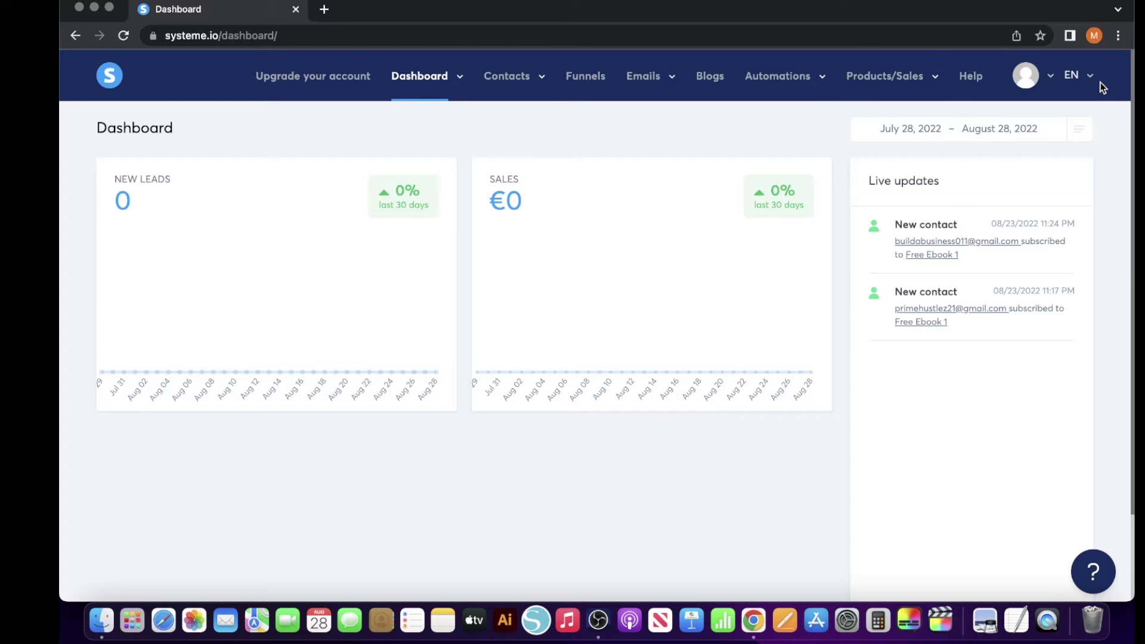
Step: Create and save a new contact tag named "test ebook"
mouse_move(534, 78)
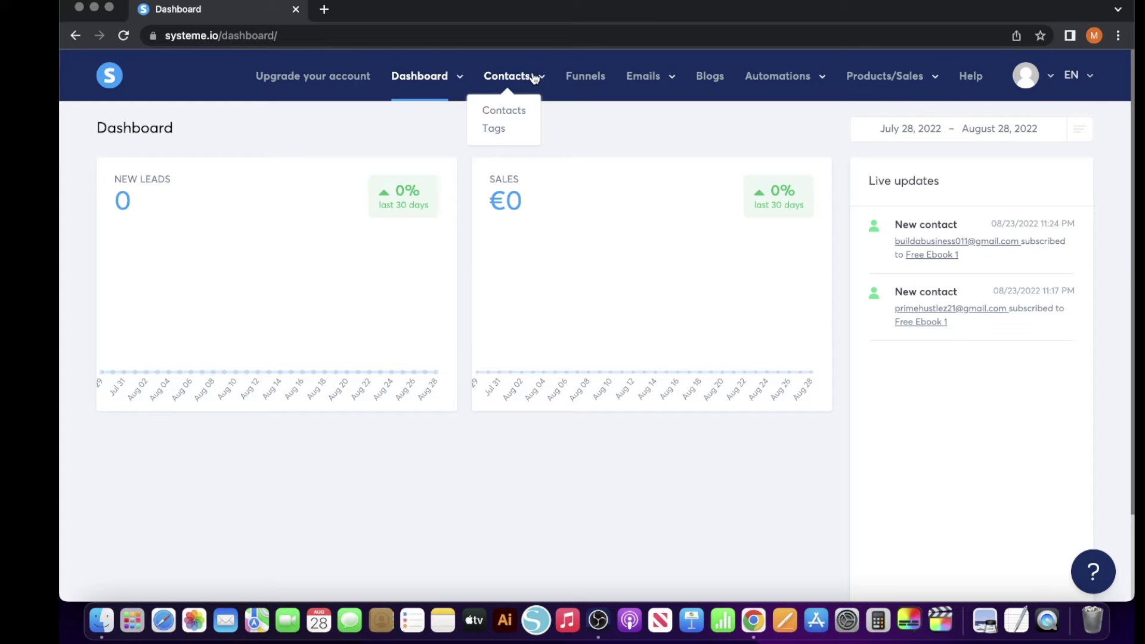
click(494, 135)
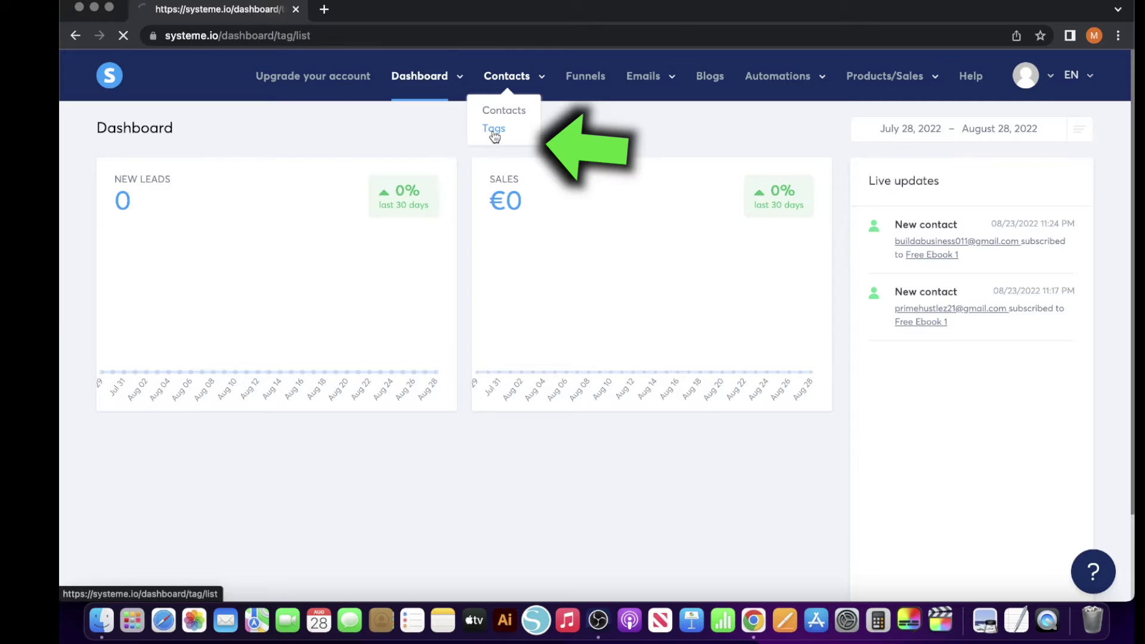
click(1039, 144)
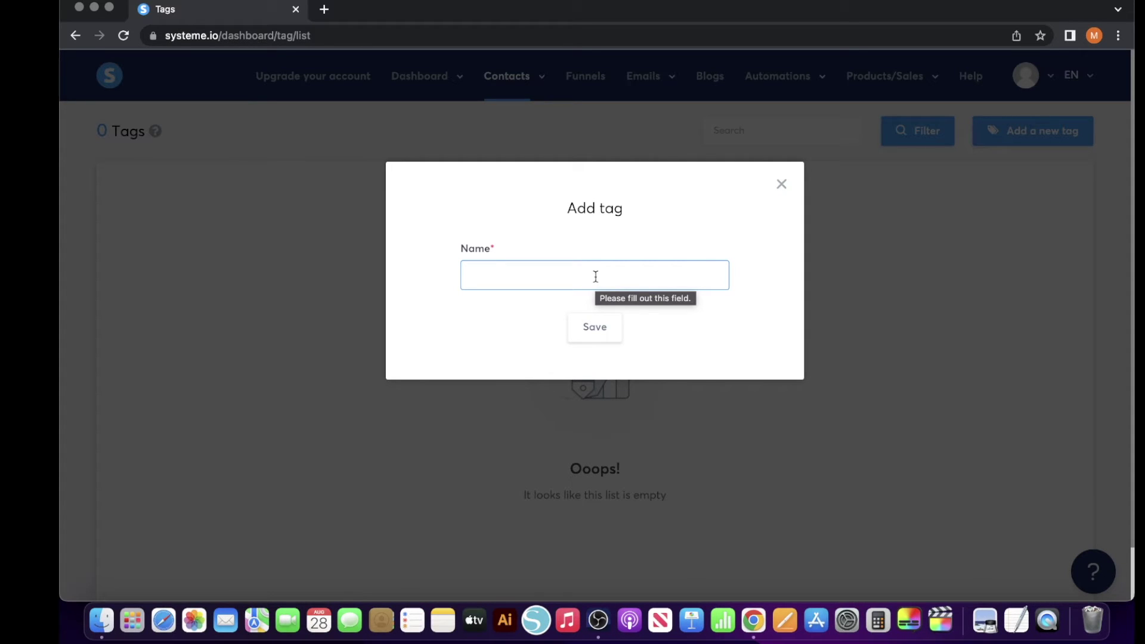
text(test ebook)
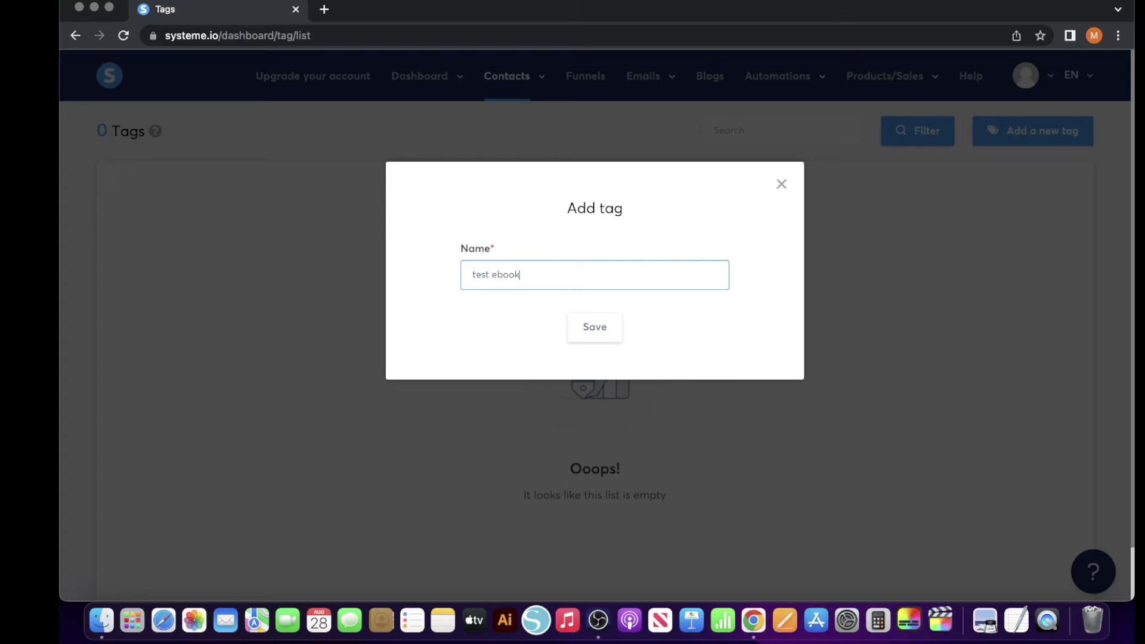
click(589, 335)
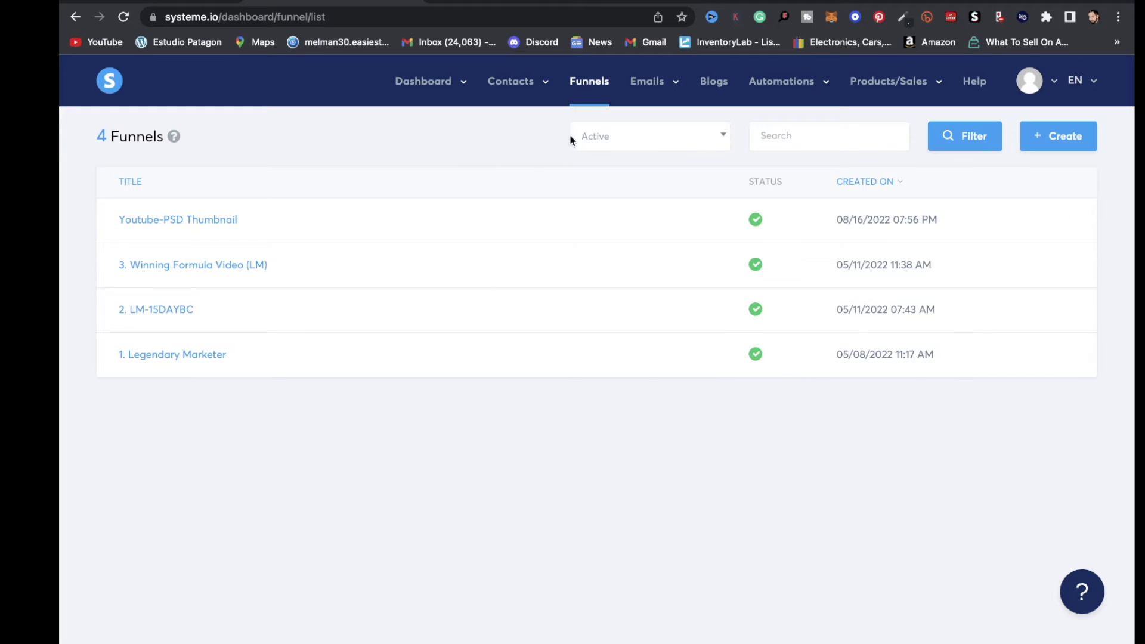
Step: Create a new funnel named "Test Ebook" with the Sell goal and U.S. Dollar as its currency
click(1083, 138)
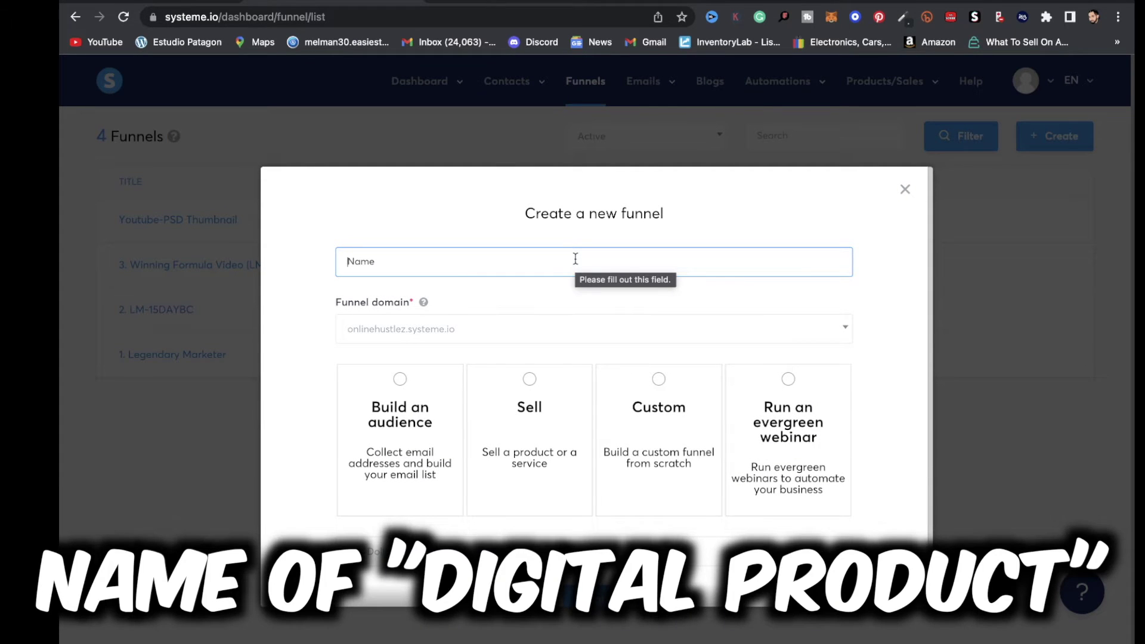
text(Test Eboo)
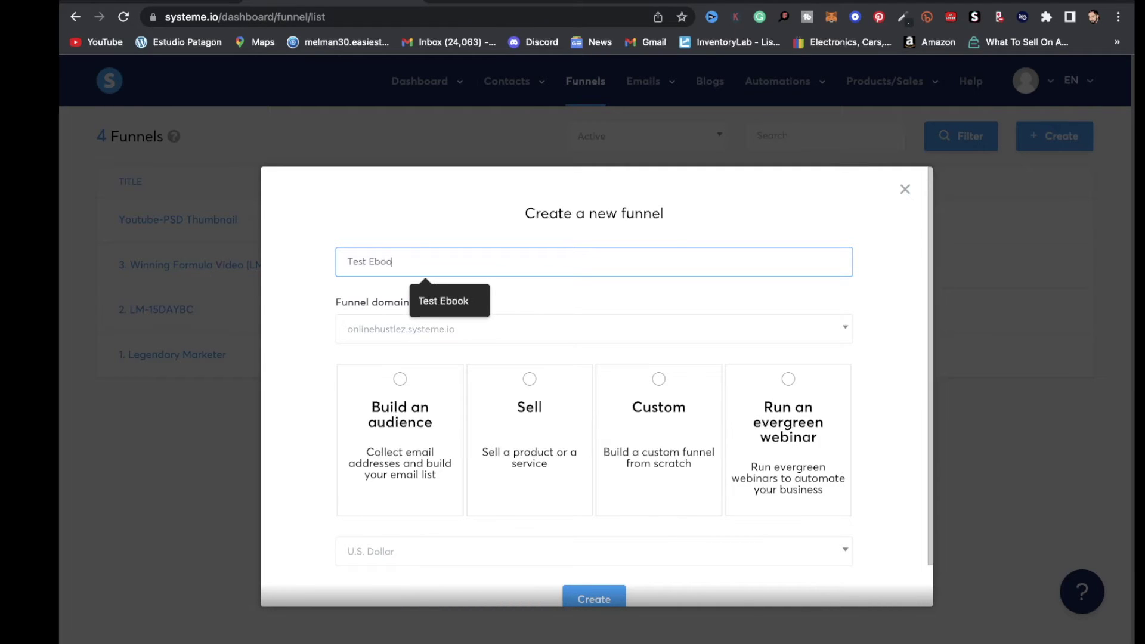
text(k)
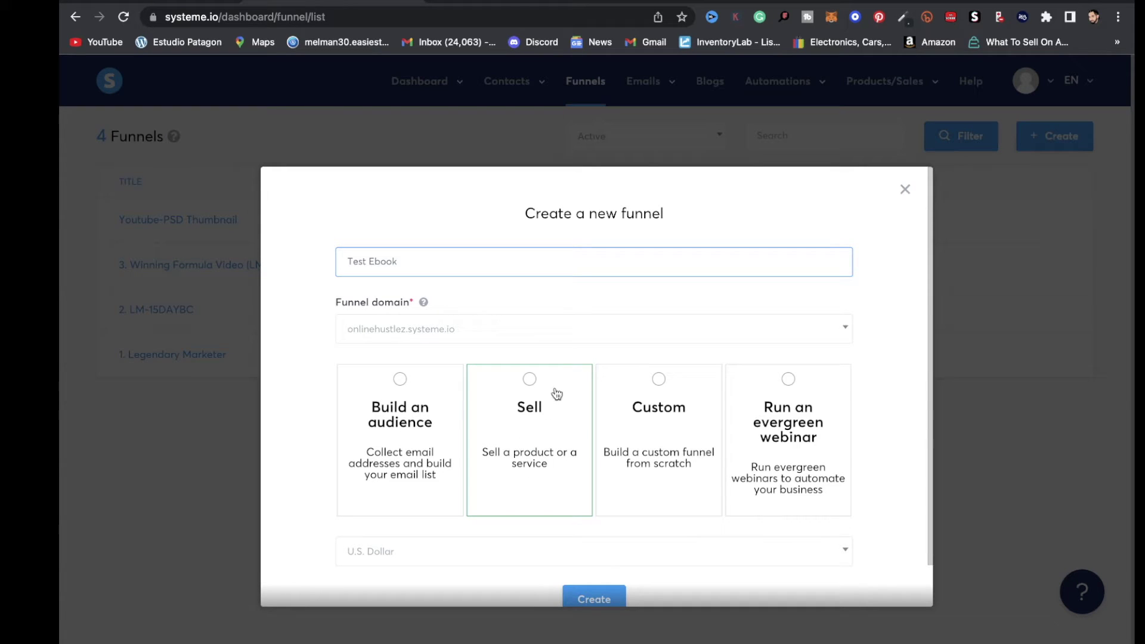
click(530, 380)
scroll(635, 459, down, 1)
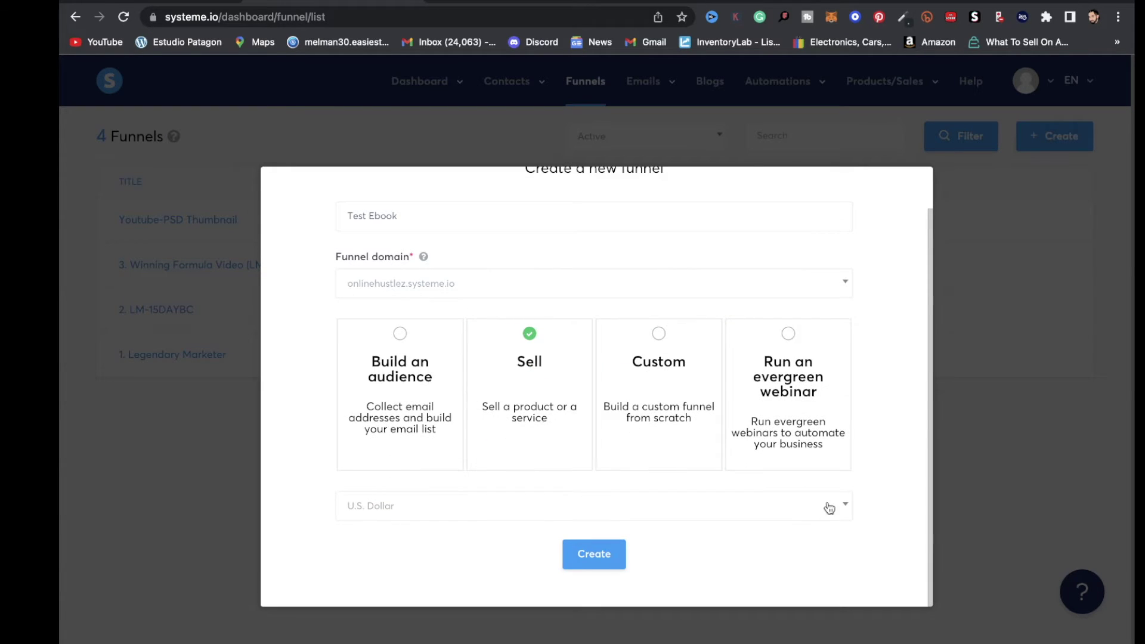
click(757, 504)
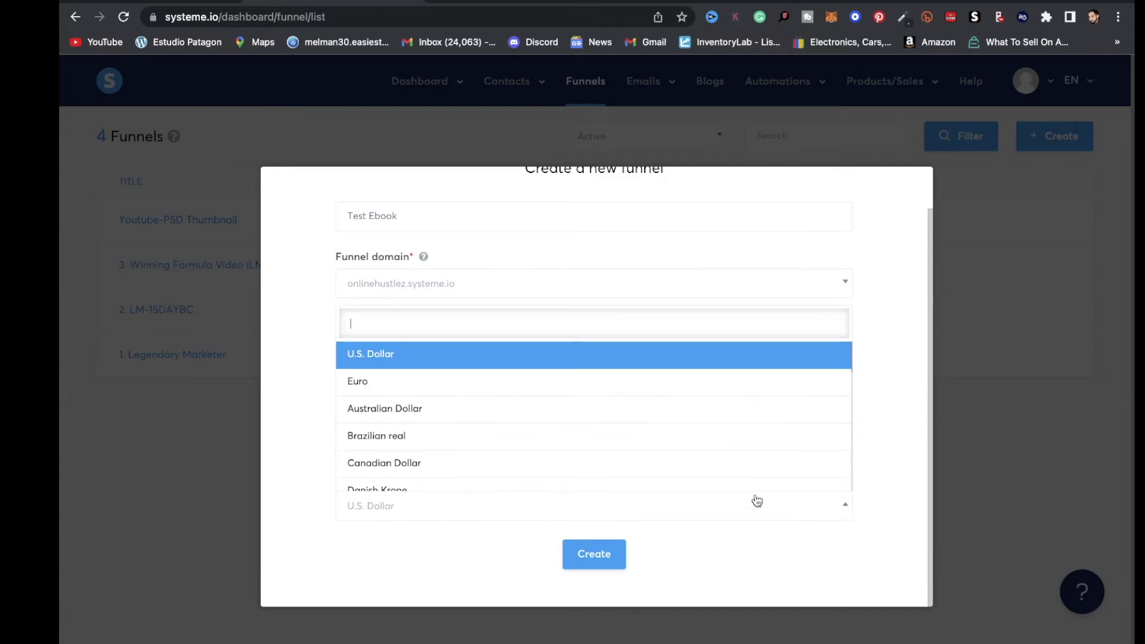
click(572, 365)
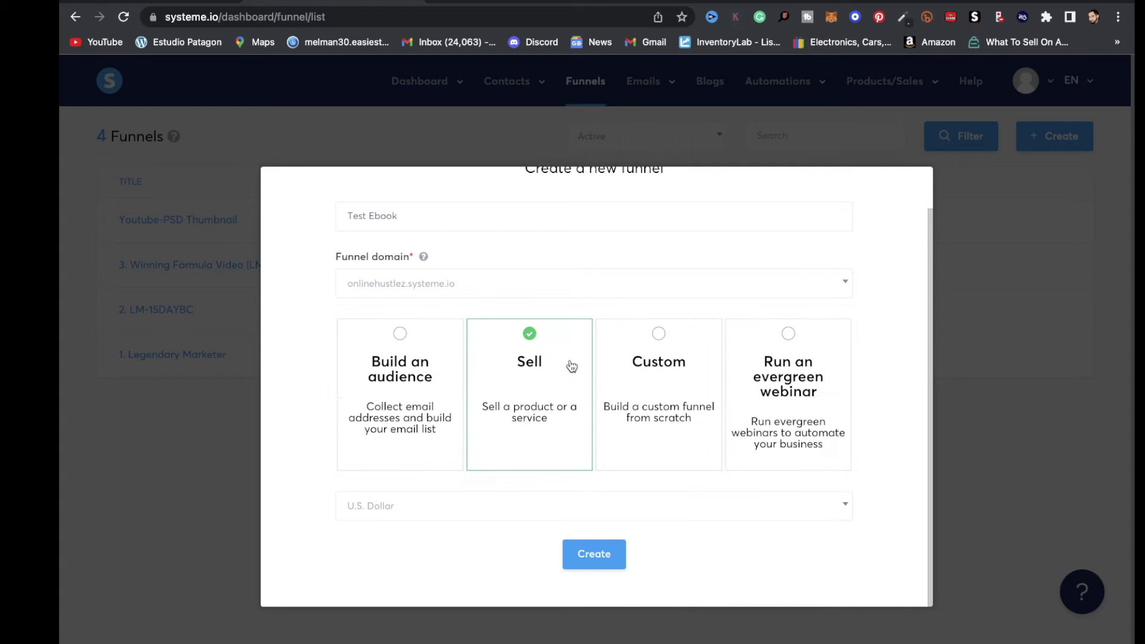
click(613, 556)
Step: Browse the order form templates and select the one showing a $97 price beside the billing details
scroll(639, 504, down, 7)
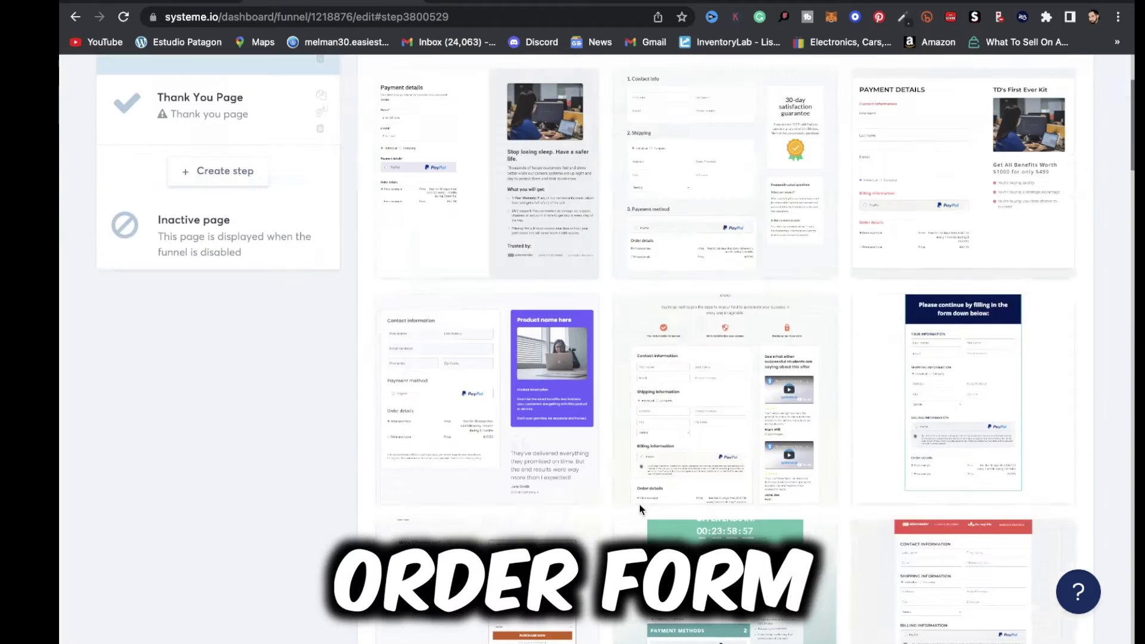
scroll(641, 508, up, 14)
scroll(640, 503, down, 16)
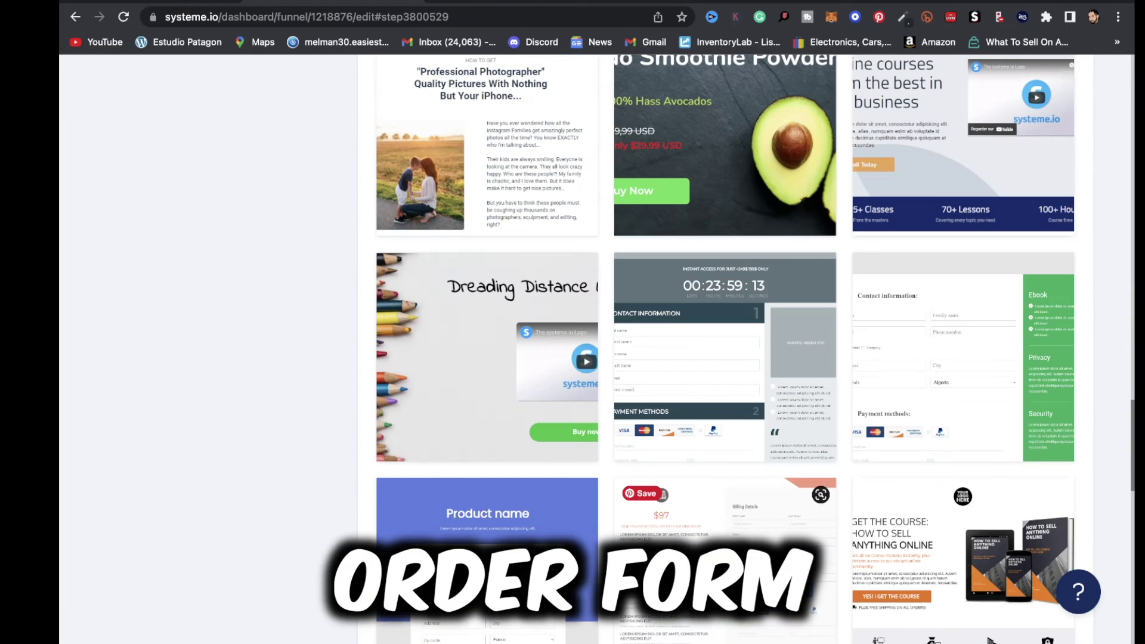
click(667, 582)
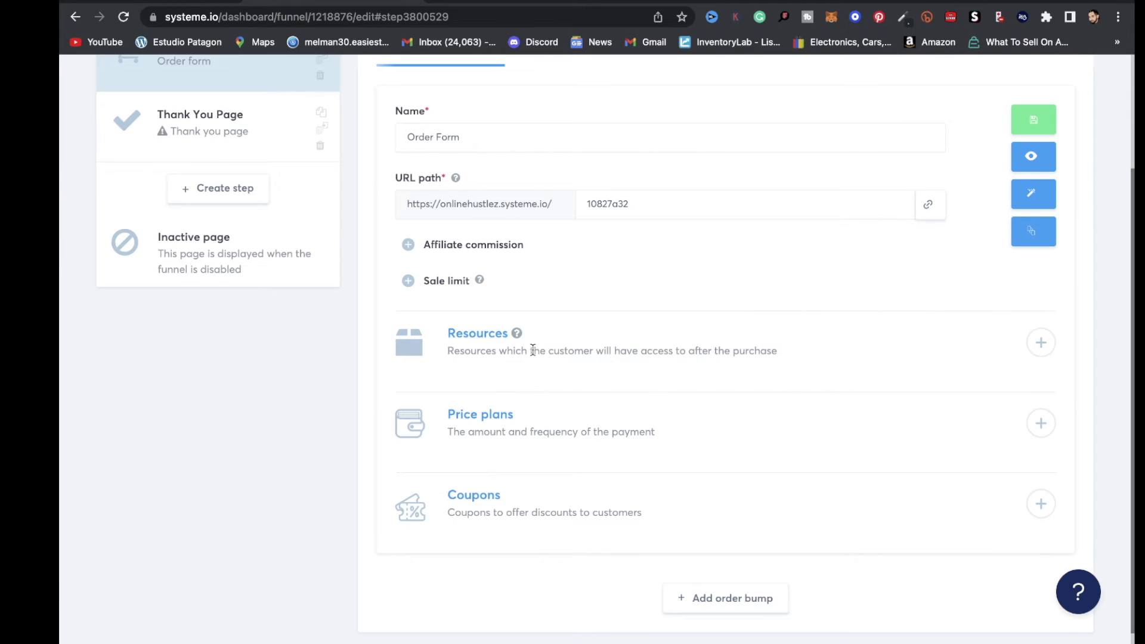
Step: Add a Tag resource set to Test Ebook to the Order Form step and save the step
click(1039, 345)
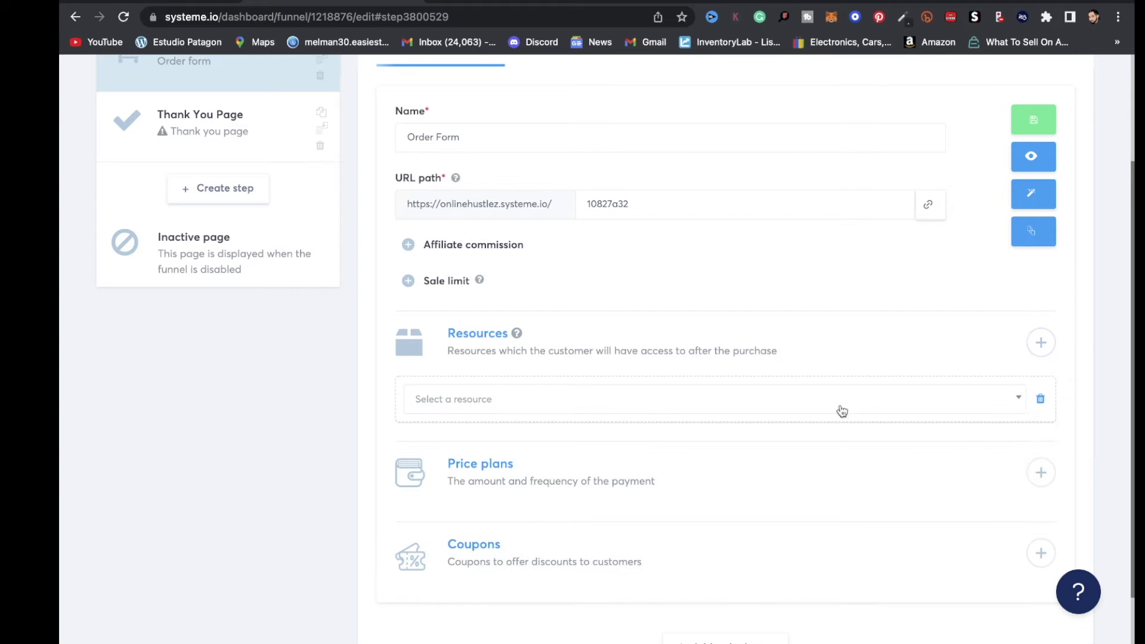
click(1020, 405)
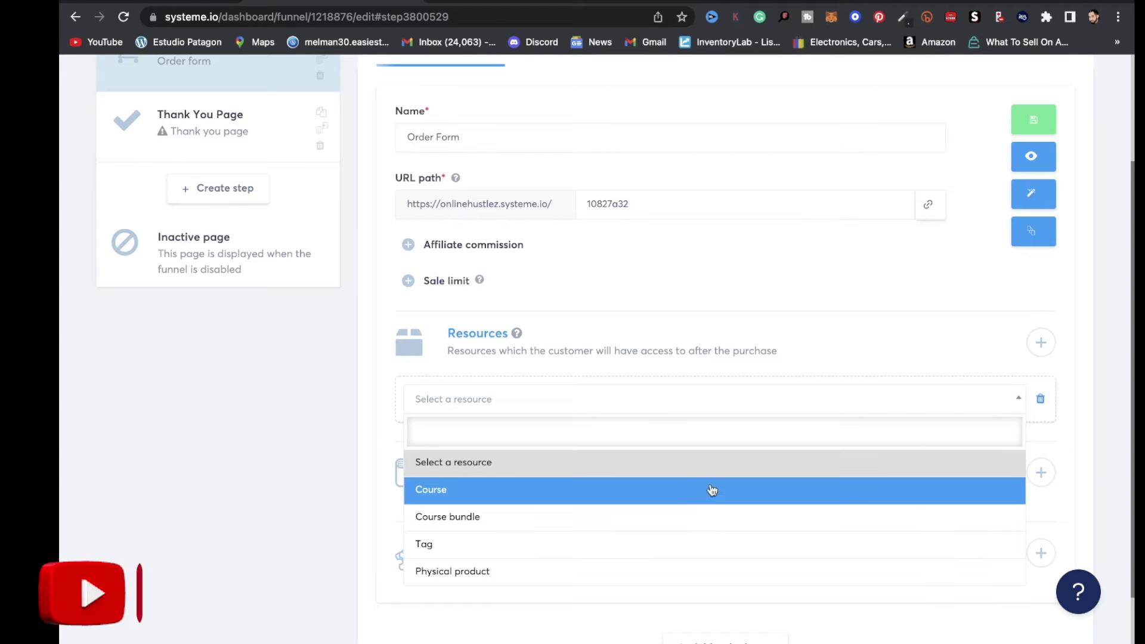
click(649, 544)
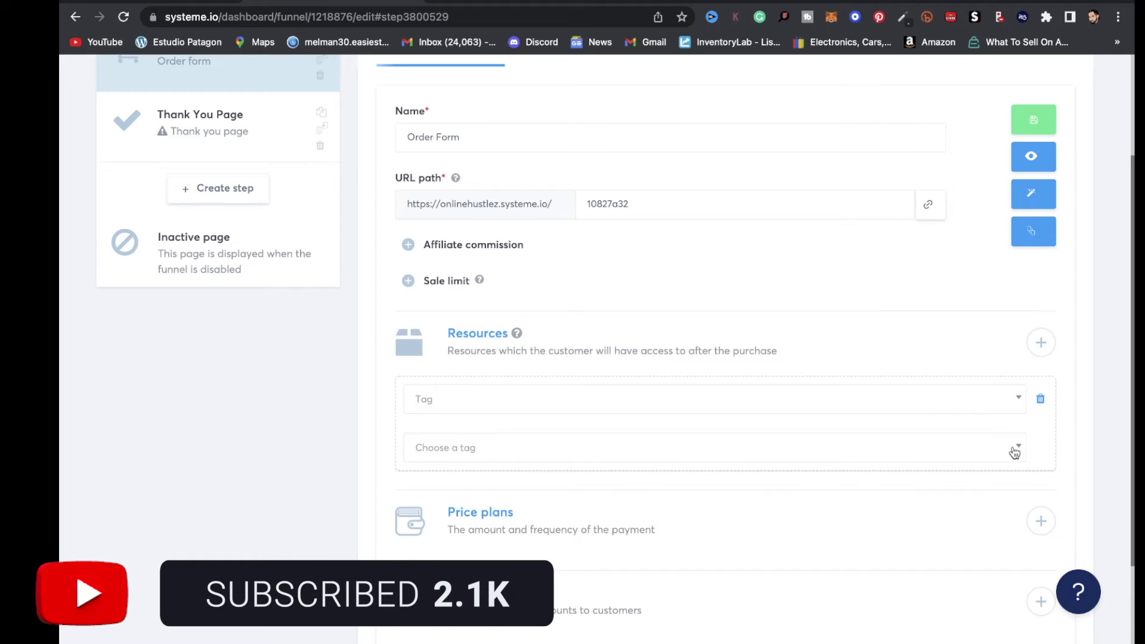
click(1015, 453)
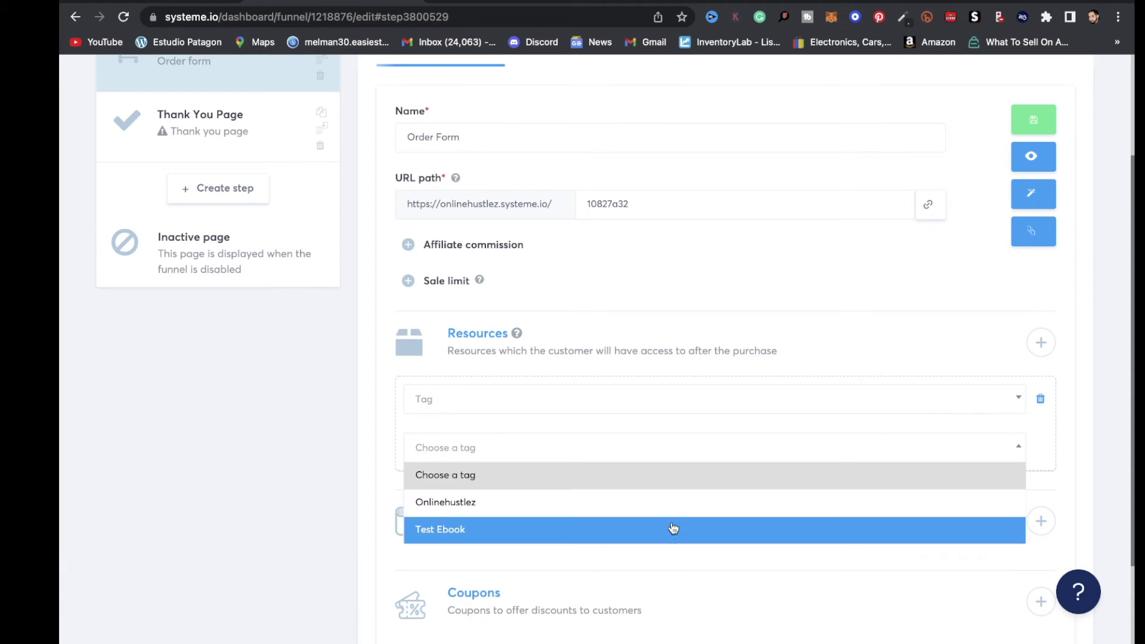
click(637, 534)
scroll(801, 473, down, 1)
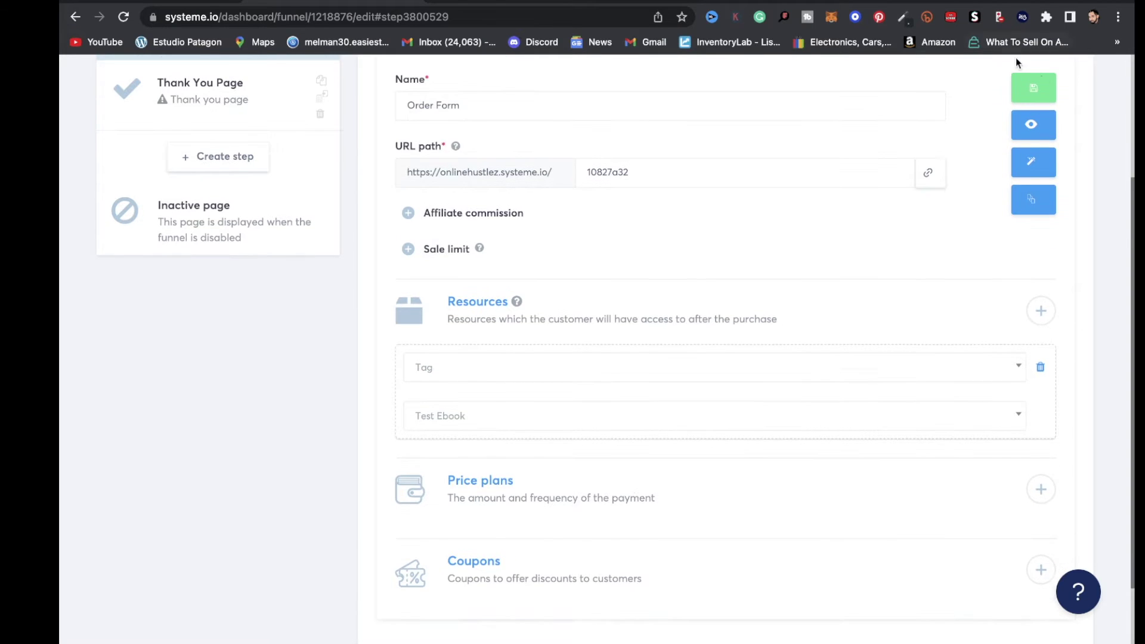
click(1038, 89)
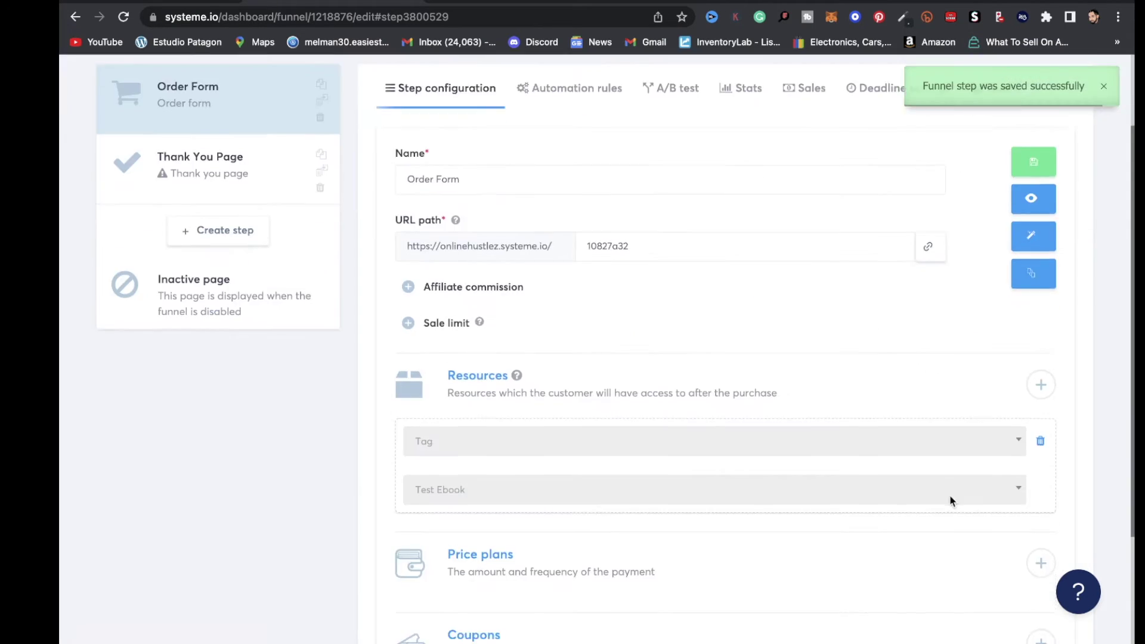
Step: Start a new price plan for the Order Form step, using Test Ebook as its dashboard name, order form name and statement descriptor
scroll(945, 495, down, 2)
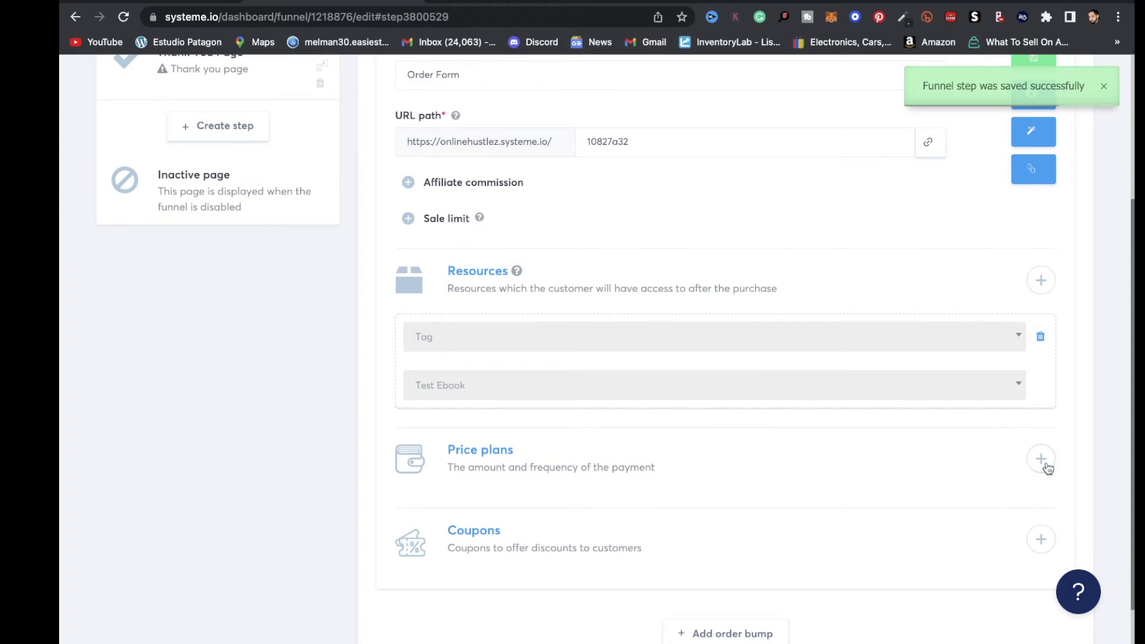
click(1041, 458)
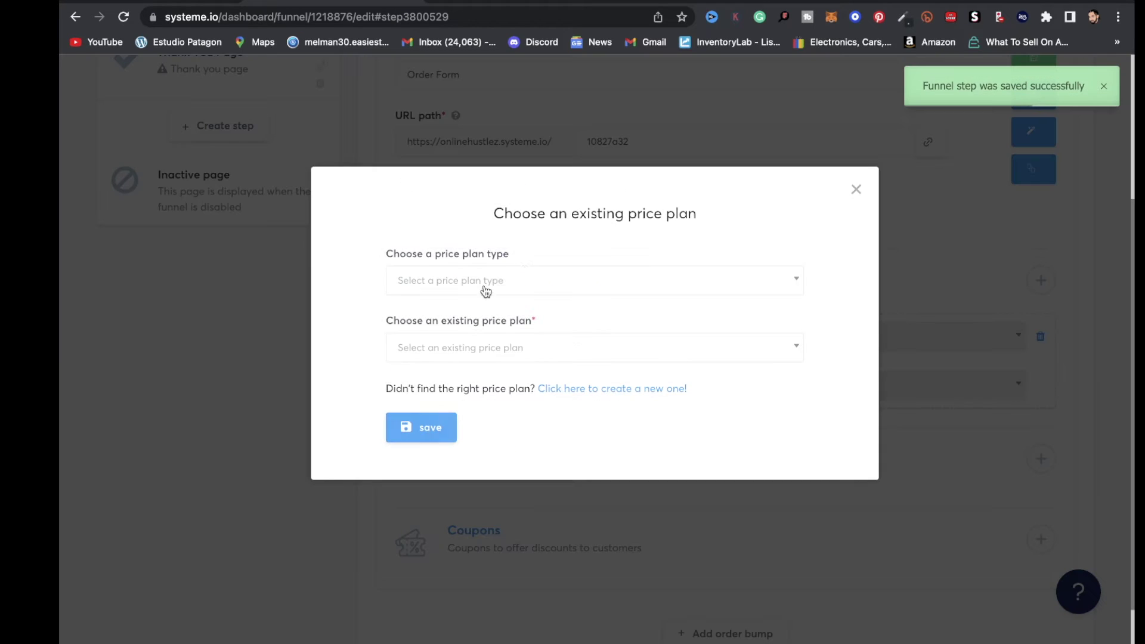
click(790, 275)
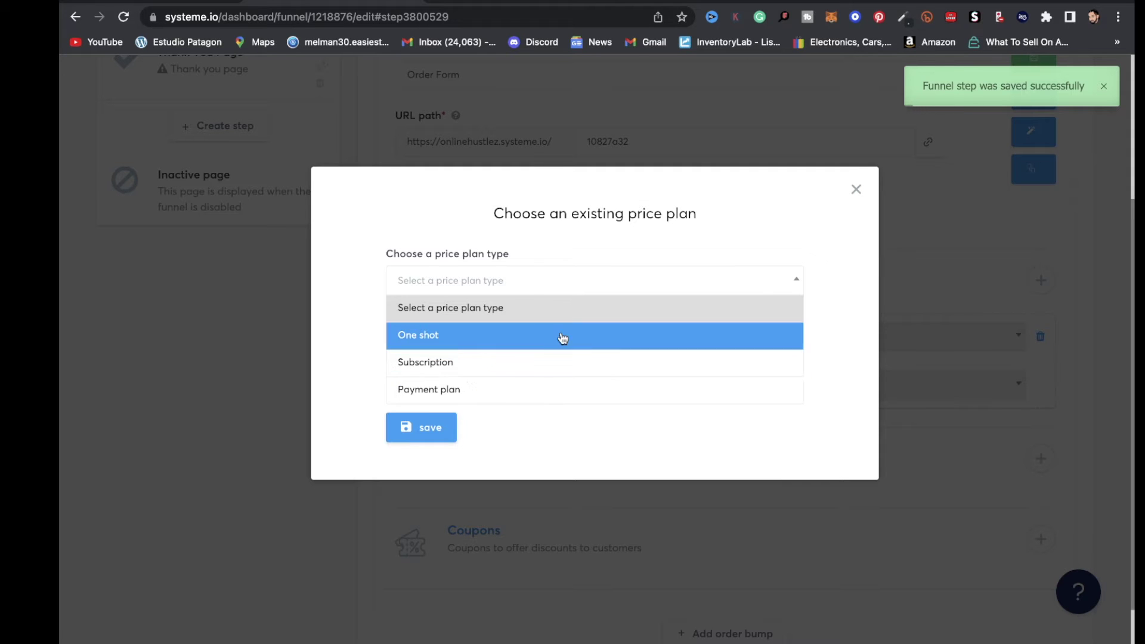
click(473, 336)
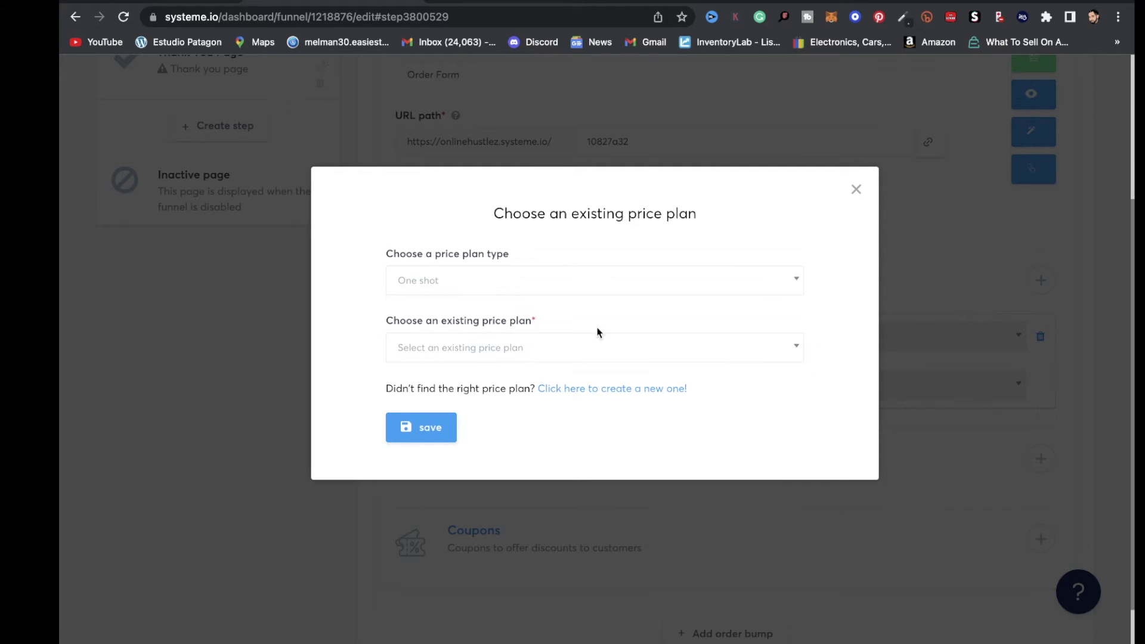
click(606, 394)
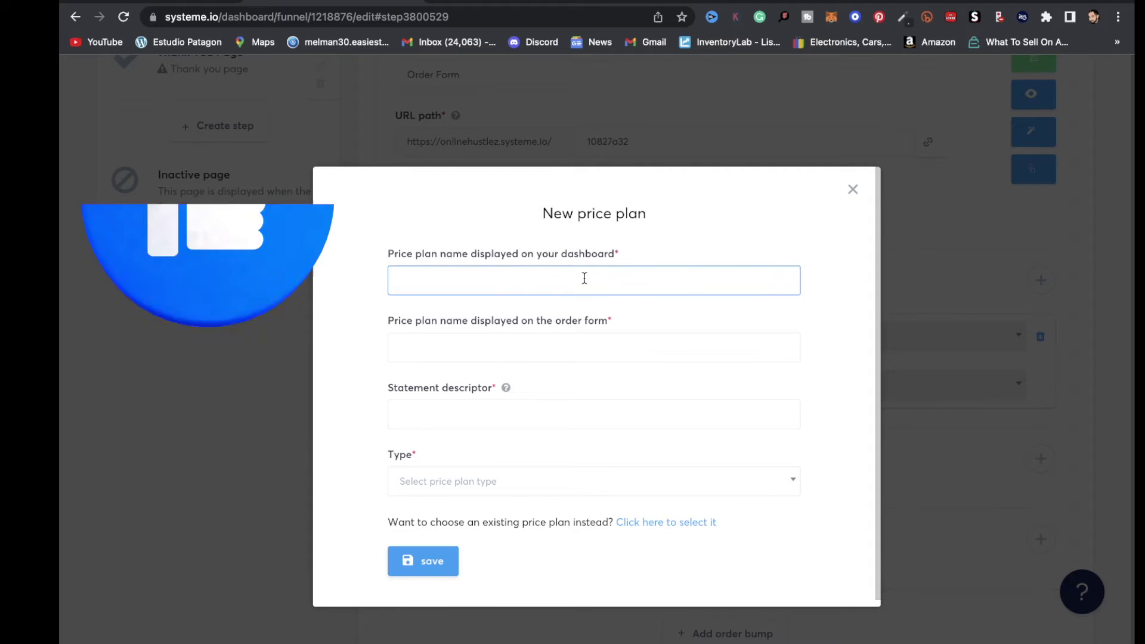
text(T)
key(Down)
key(Return)
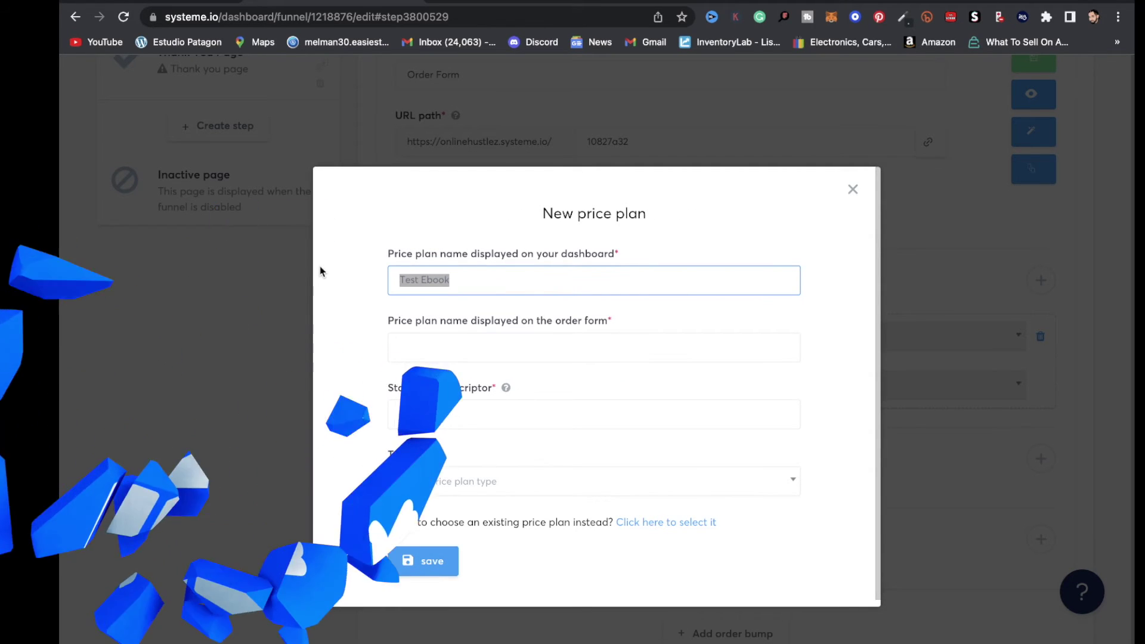
click(486, 340)
text(T)
key(Down)
key(Tab)
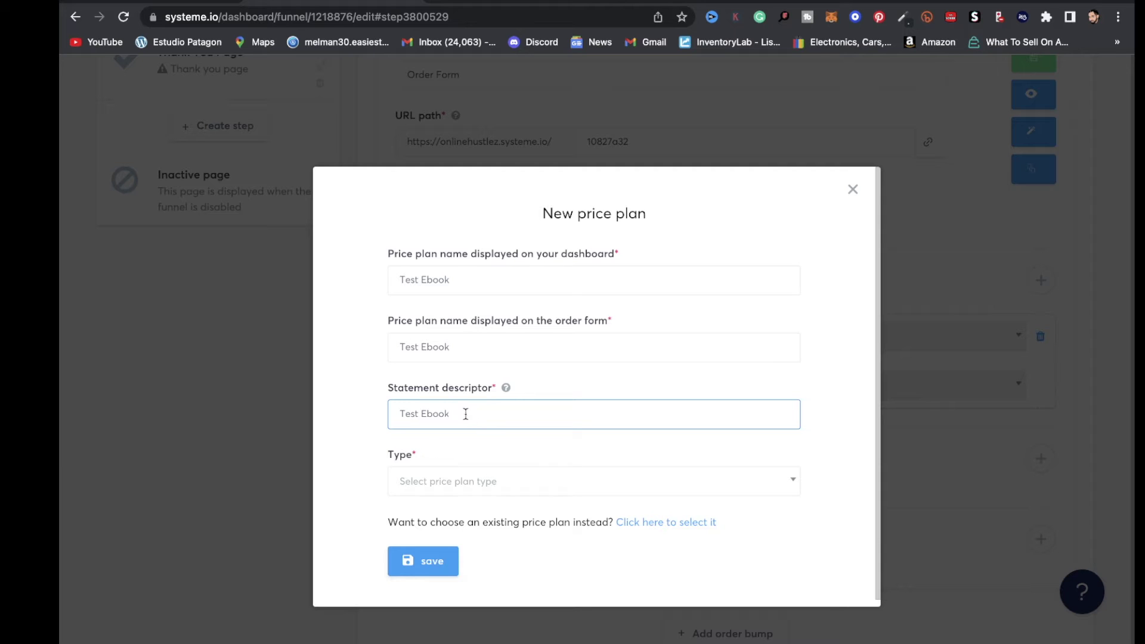
Step: Make the price plan a One shot payment of $10, then save both the plan and the funnel step
click(792, 489)
click(514, 543)
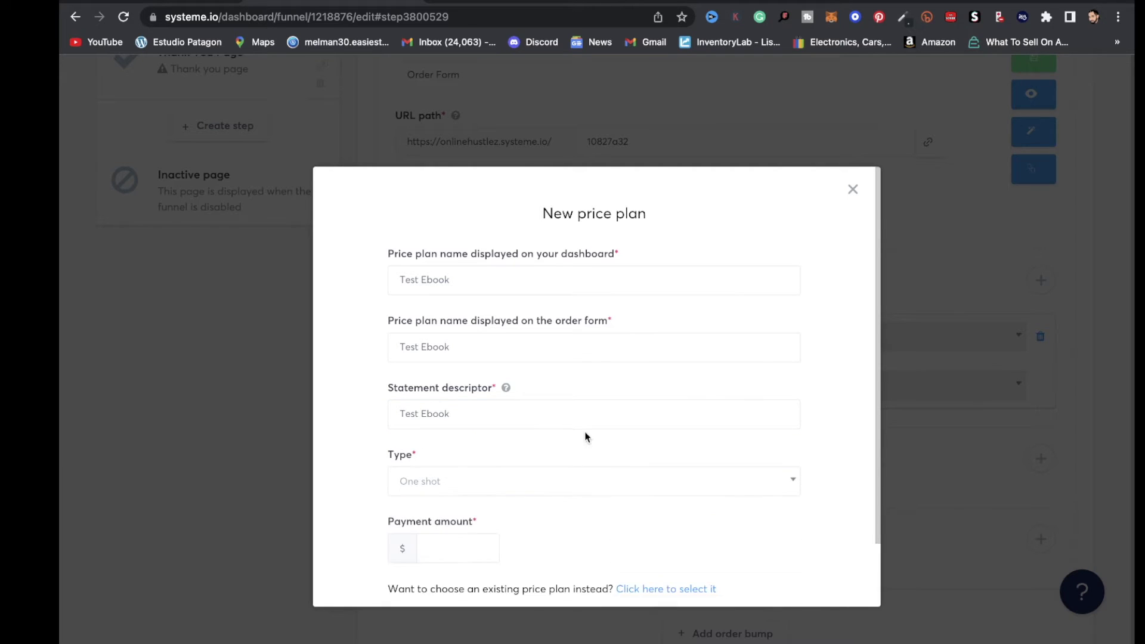
scroll(592, 483, down, 2)
click(455, 473)
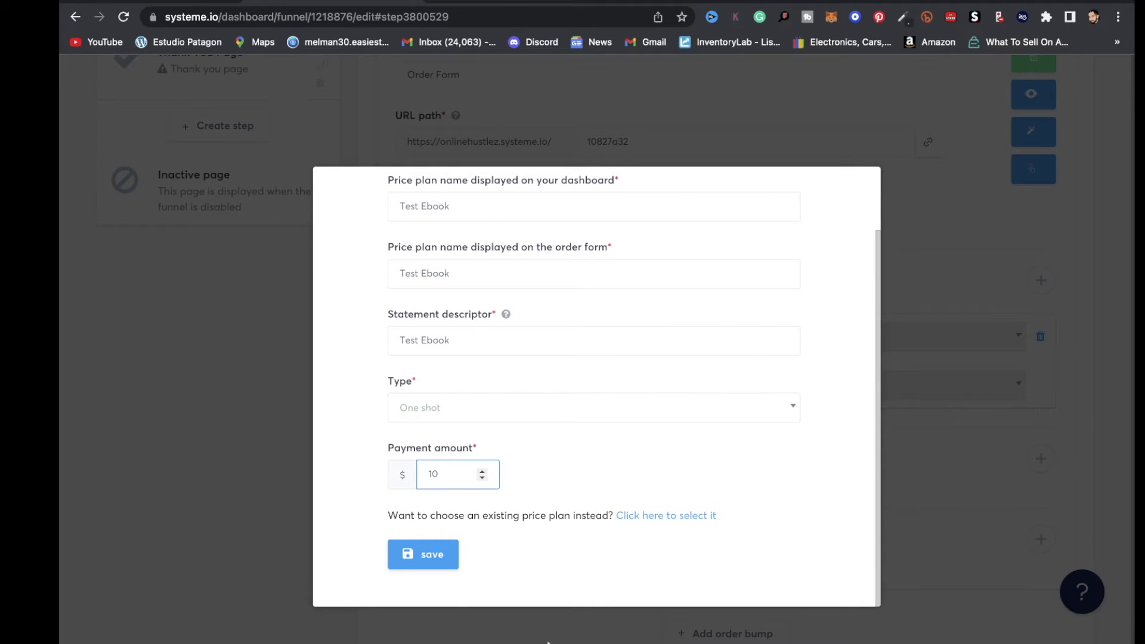
click(437, 558)
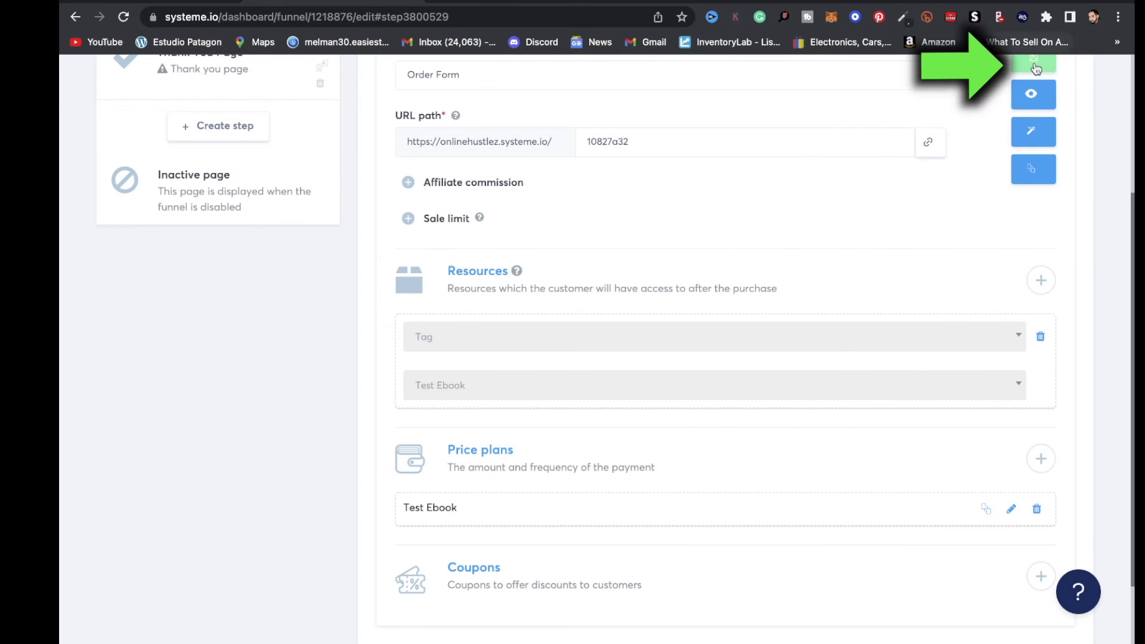
click(1036, 69)
Step: Open the Order Form page for editing and delete the logo image above the price
scroll(830, 483, down, 5)
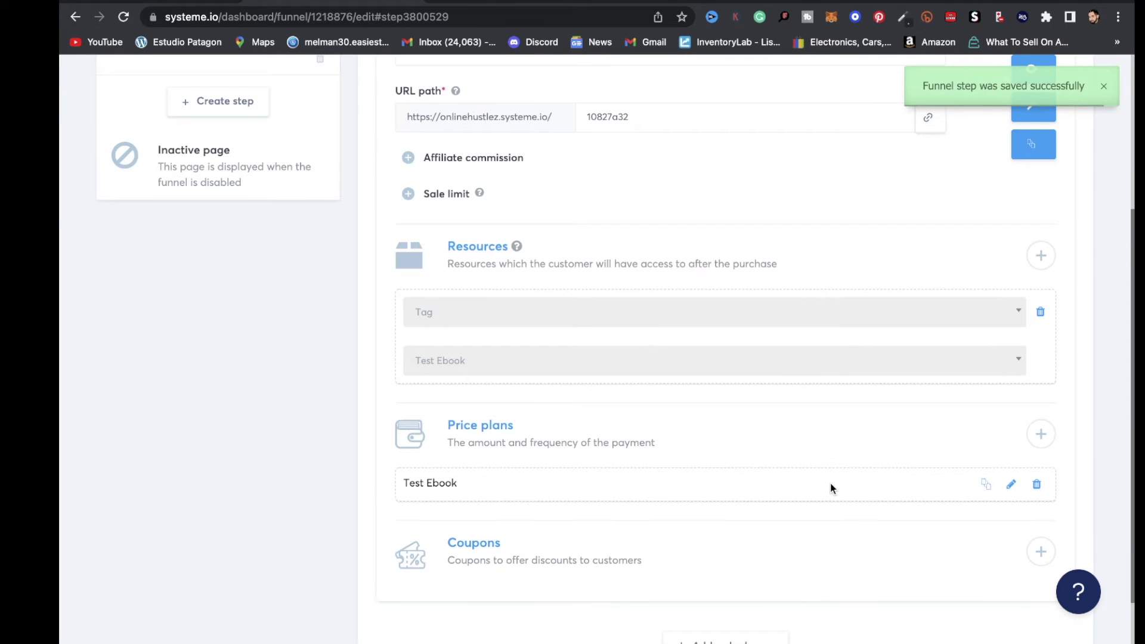
scroll(783, 464, up, 5)
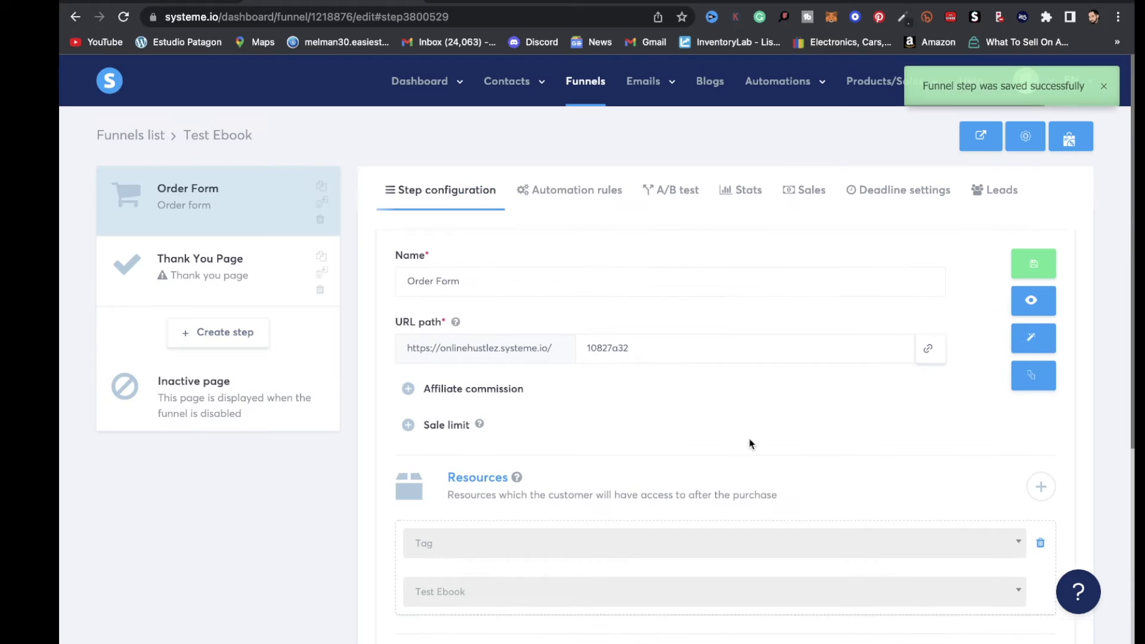
click(1031, 348)
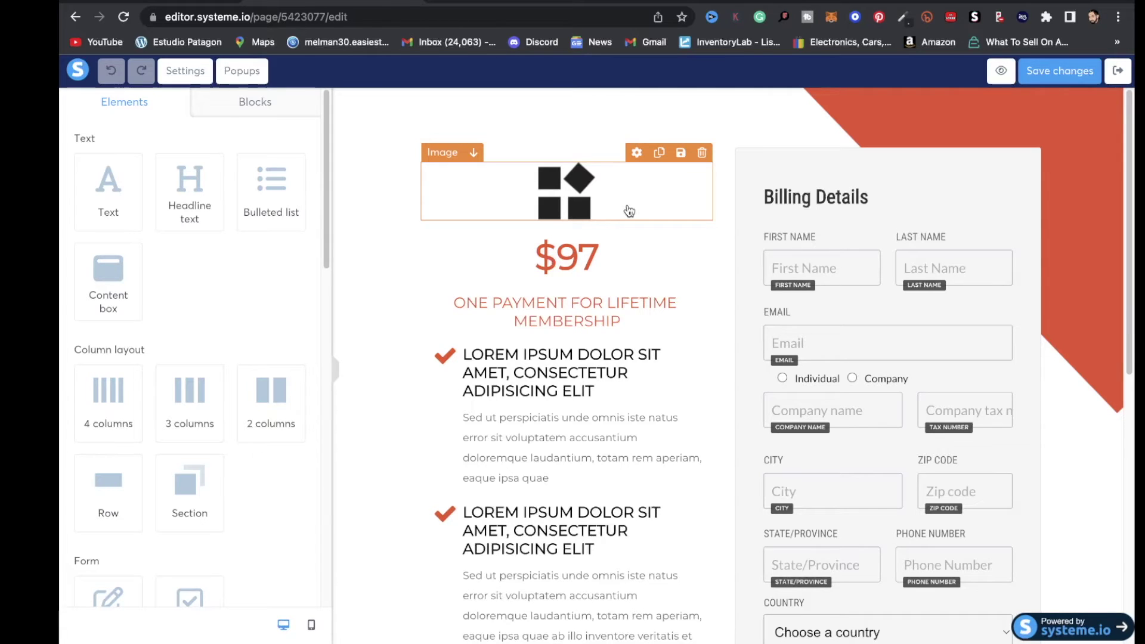
click(703, 153)
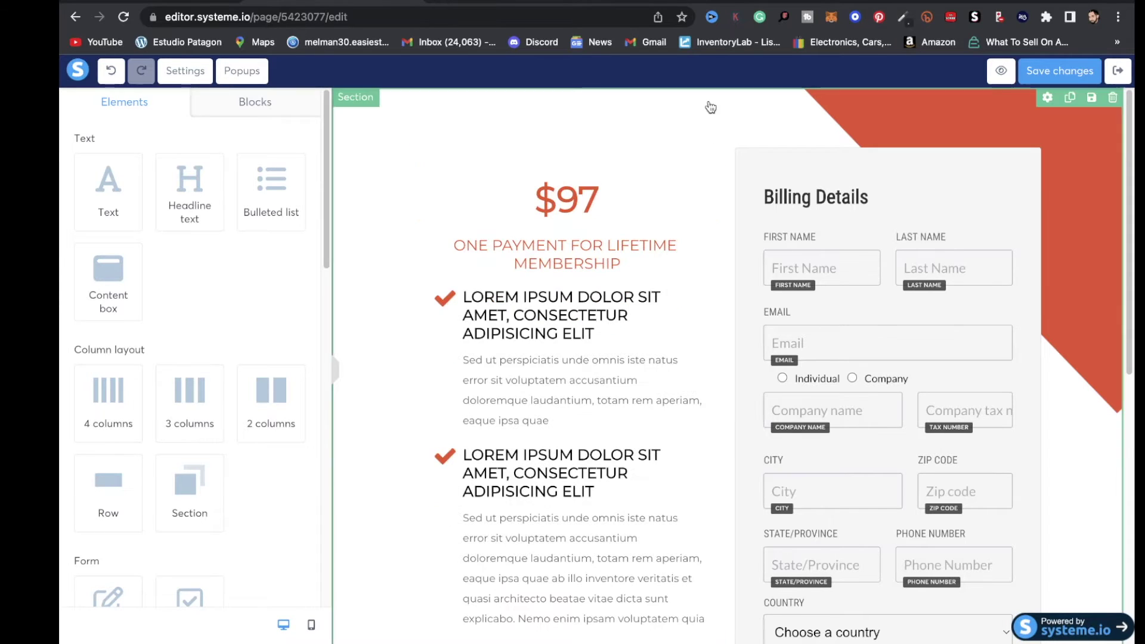
Step: Change the large price text above the lifetime membership line to $10
click(587, 206)
key(BackSpace)
key(BackSpace)
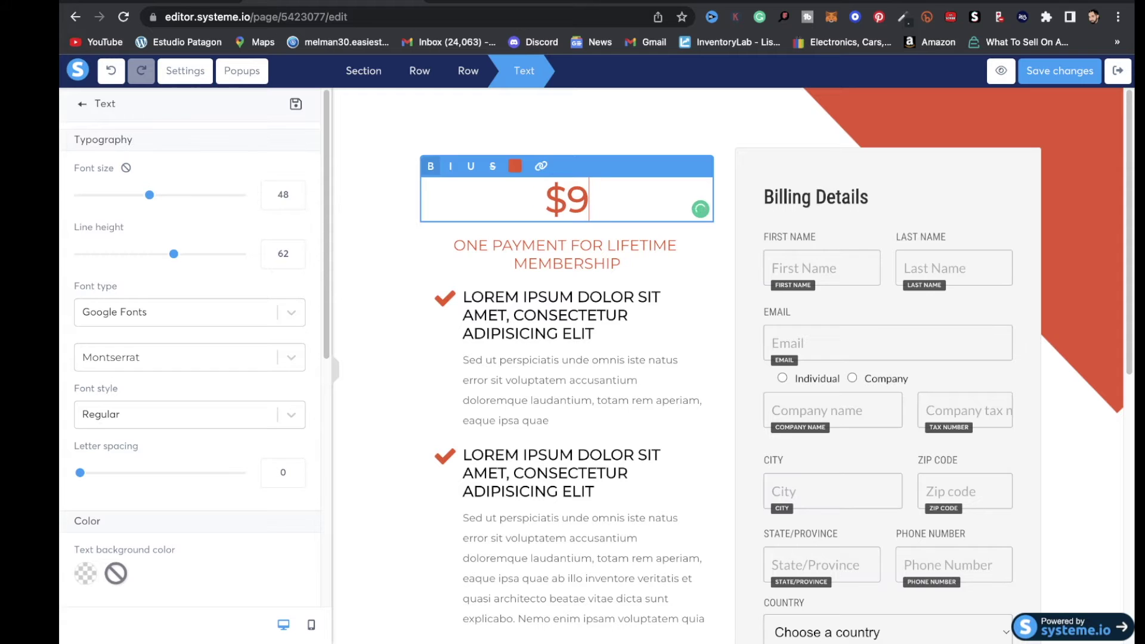
text(10)
Step: Delete the Billing Details fields below the email: customer type, company name, tax number, city, zip code, state/province, phone number and country
scroll(633, 257, down, 1)
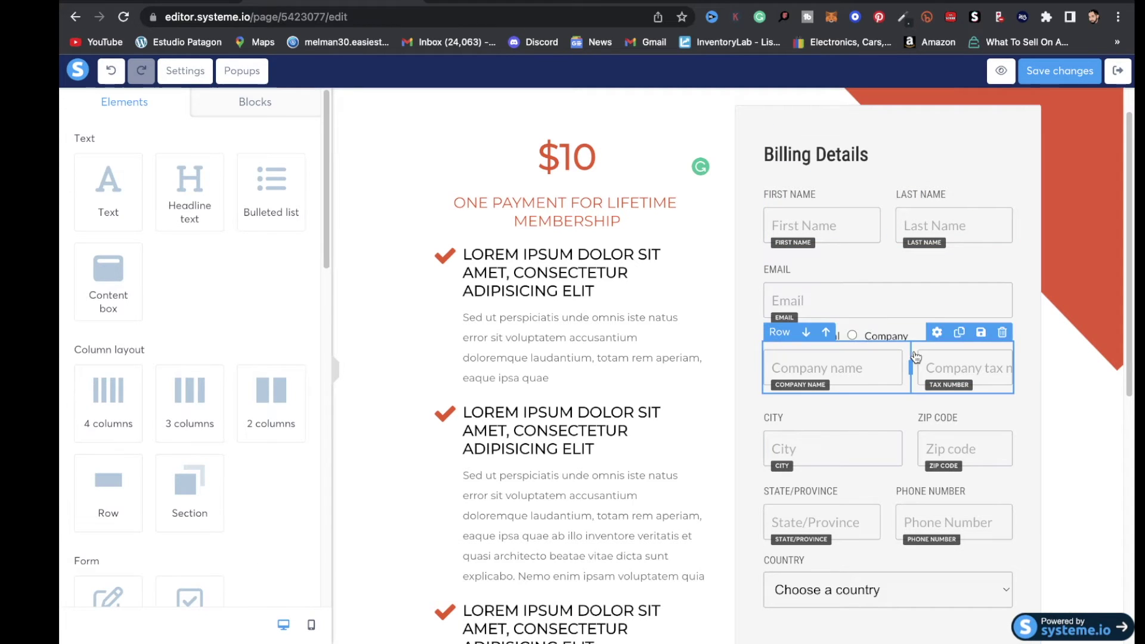
scroll(865, 567, down, 2)
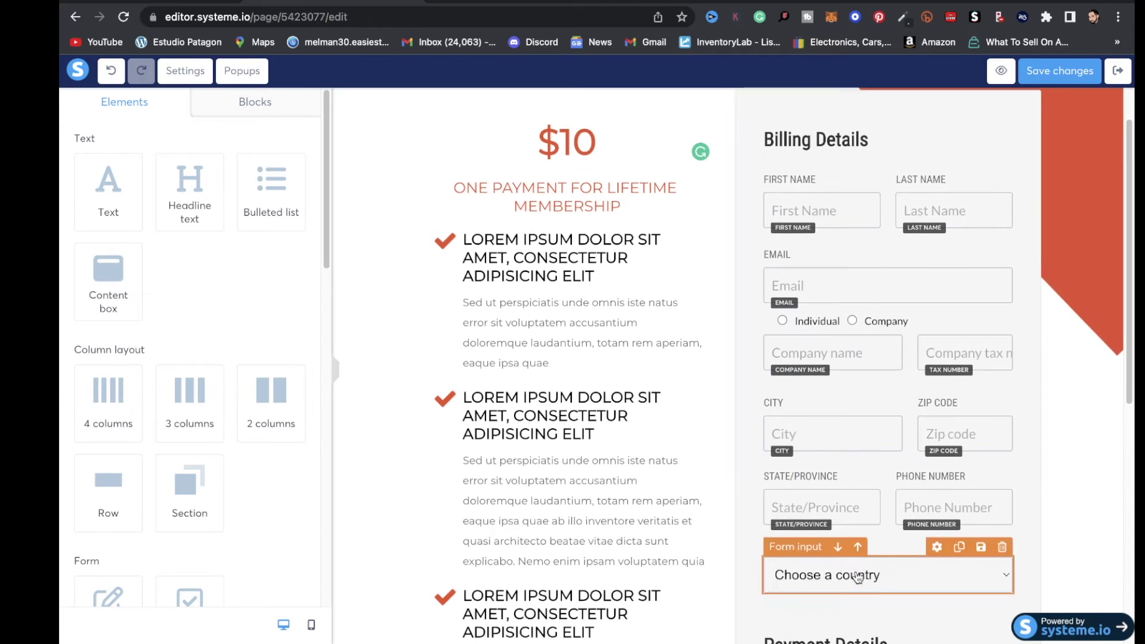
scroll(868, 561, up, 3)
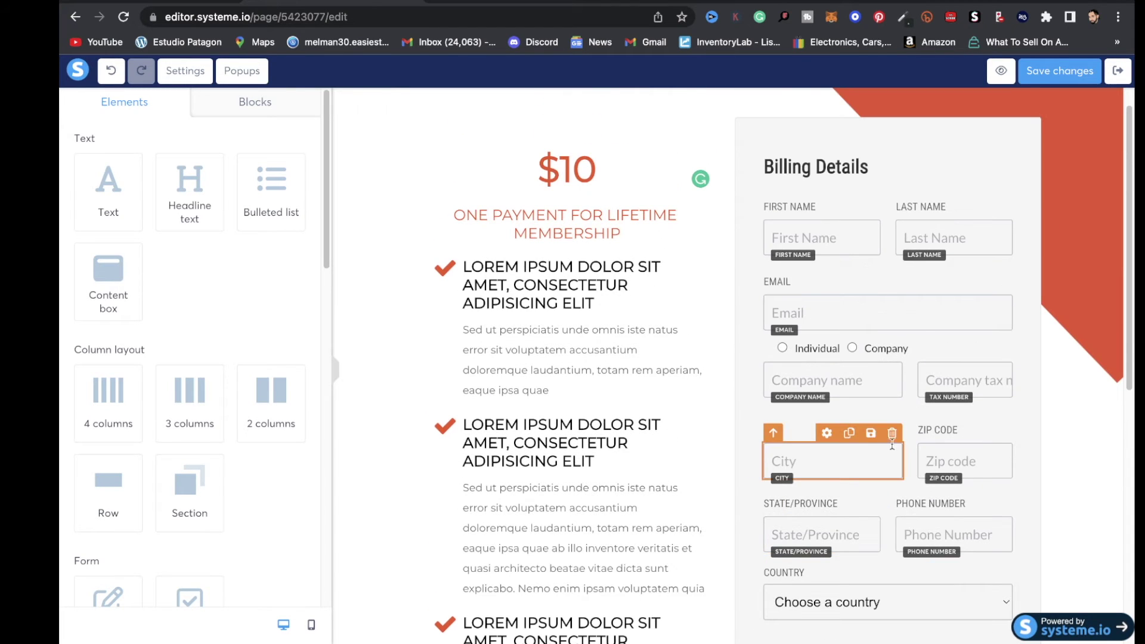
click(782, 348)
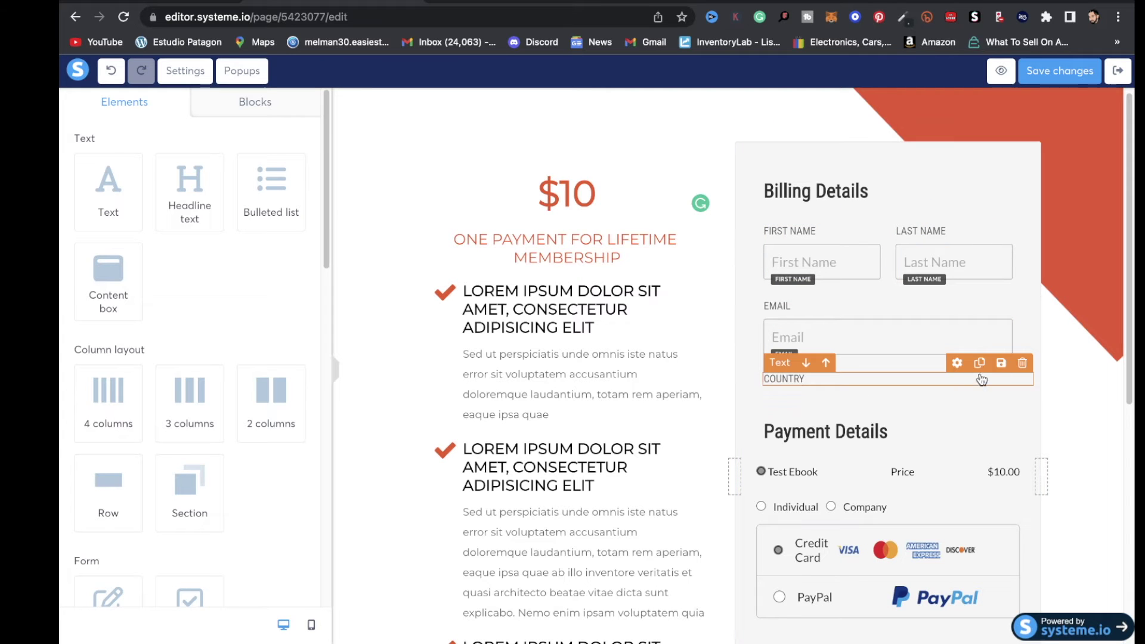
click(1023, 364)
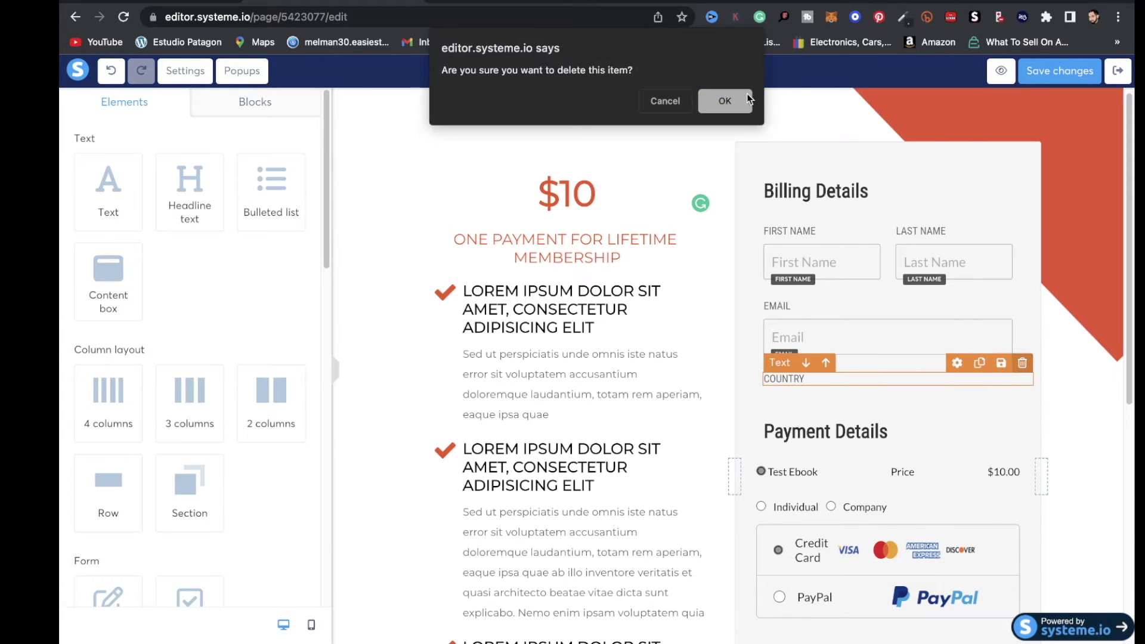
click(725, 103)
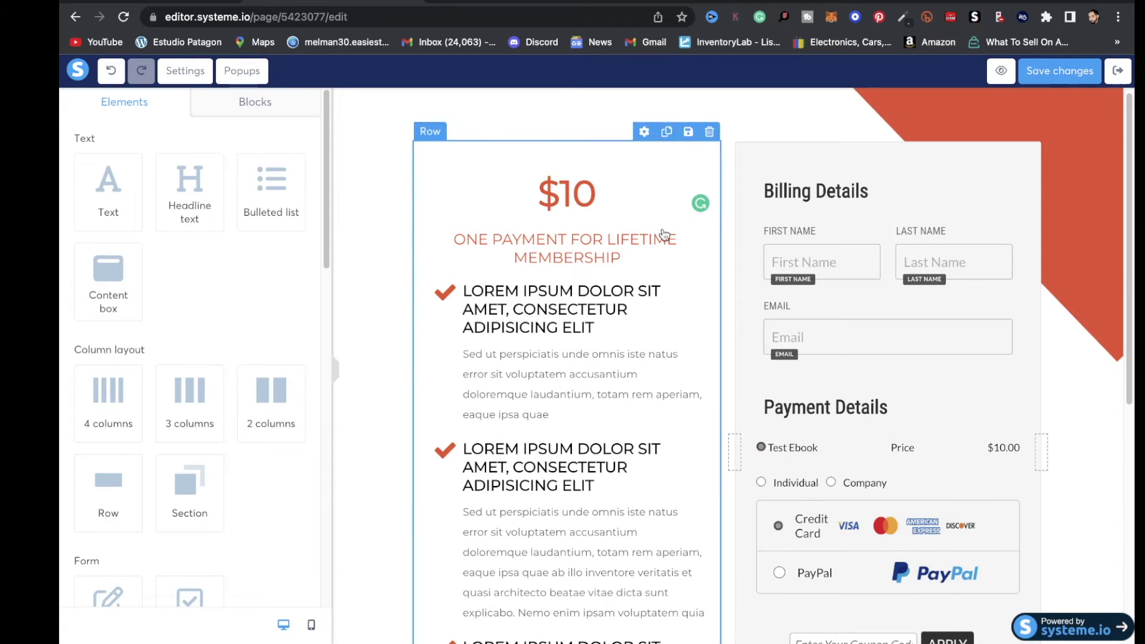
Step: Replace the first checkmarked placeholder heading with the text "Online Streams"
click(596, 327)
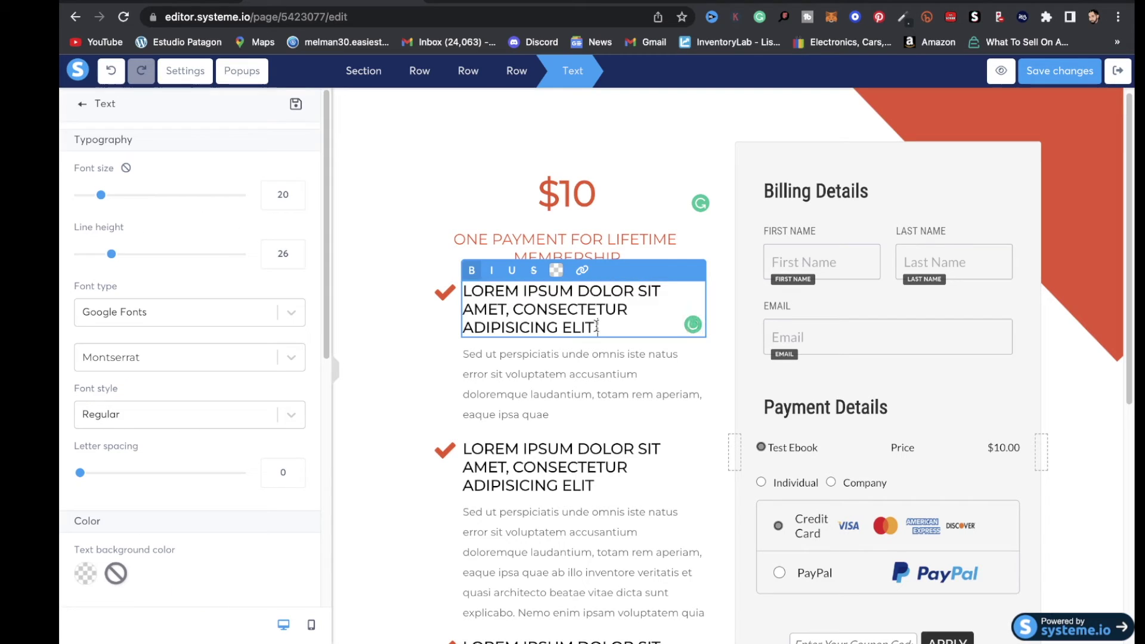
triple_click(597, 327)
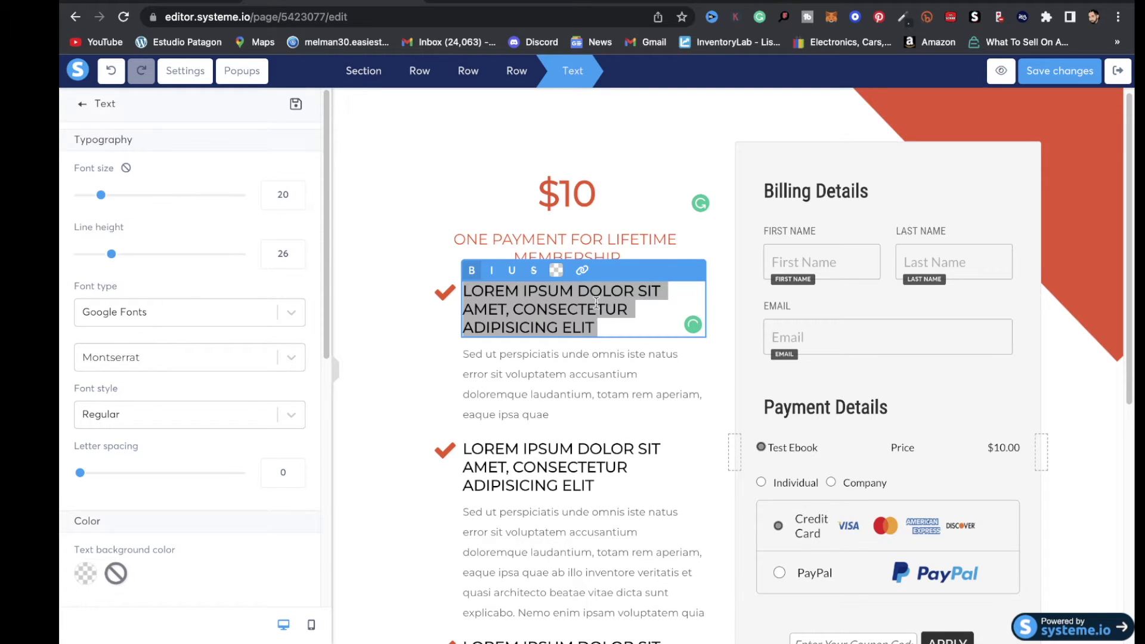
key(BackSpace)
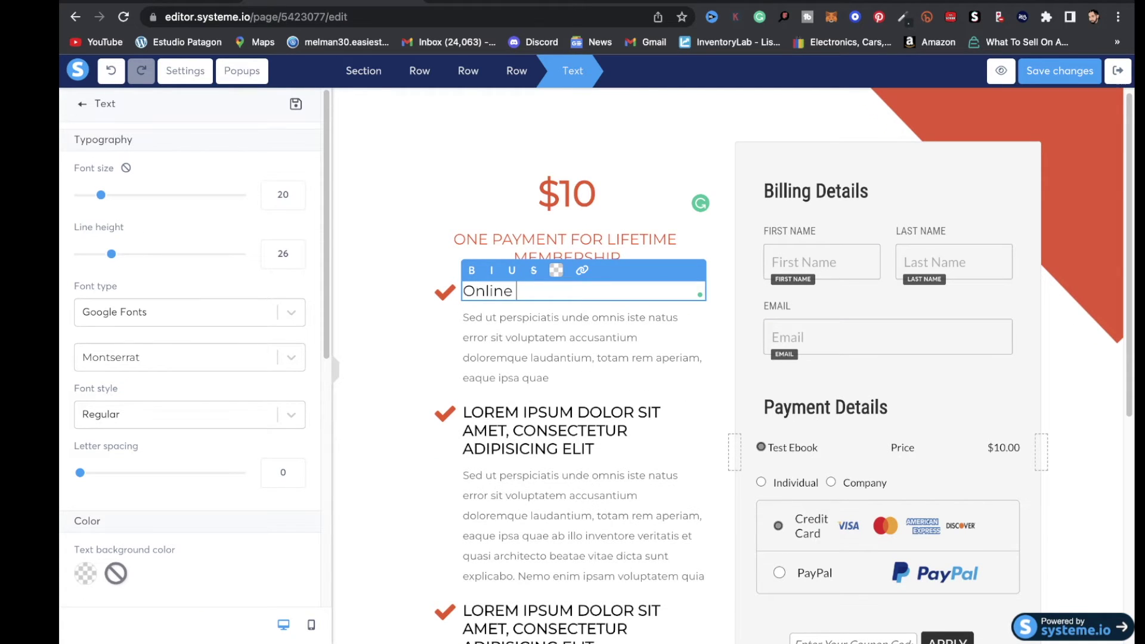
text(Online Stresams)
Step: Set the Online Streams heading to the Google font Poppins and make it bold
drag(578, 289, 463, 291)
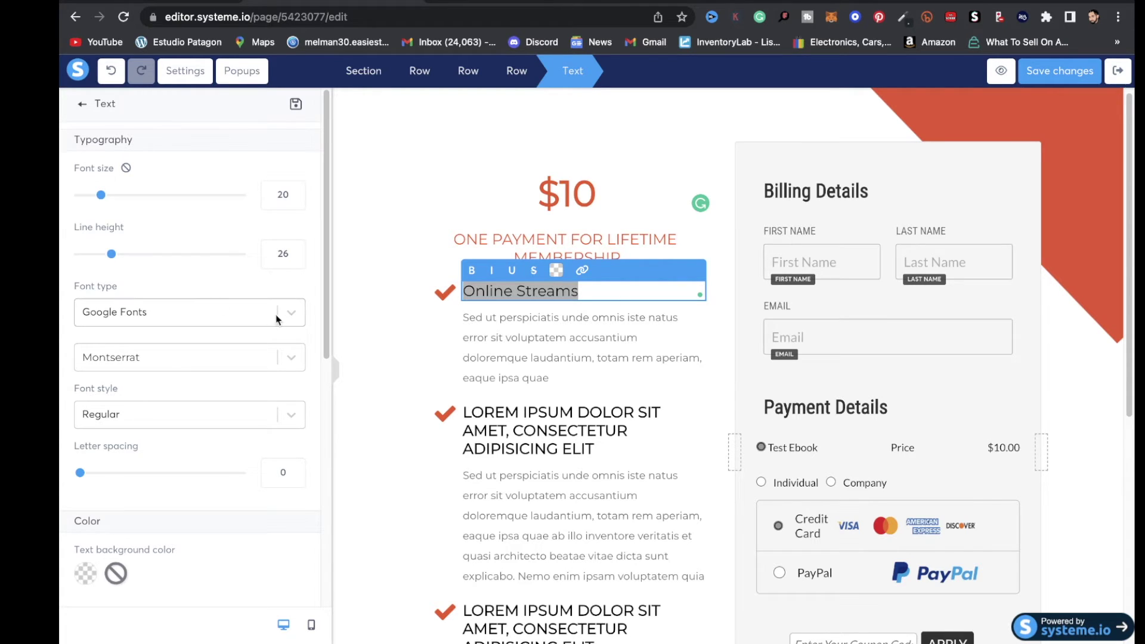
click(293, 312)
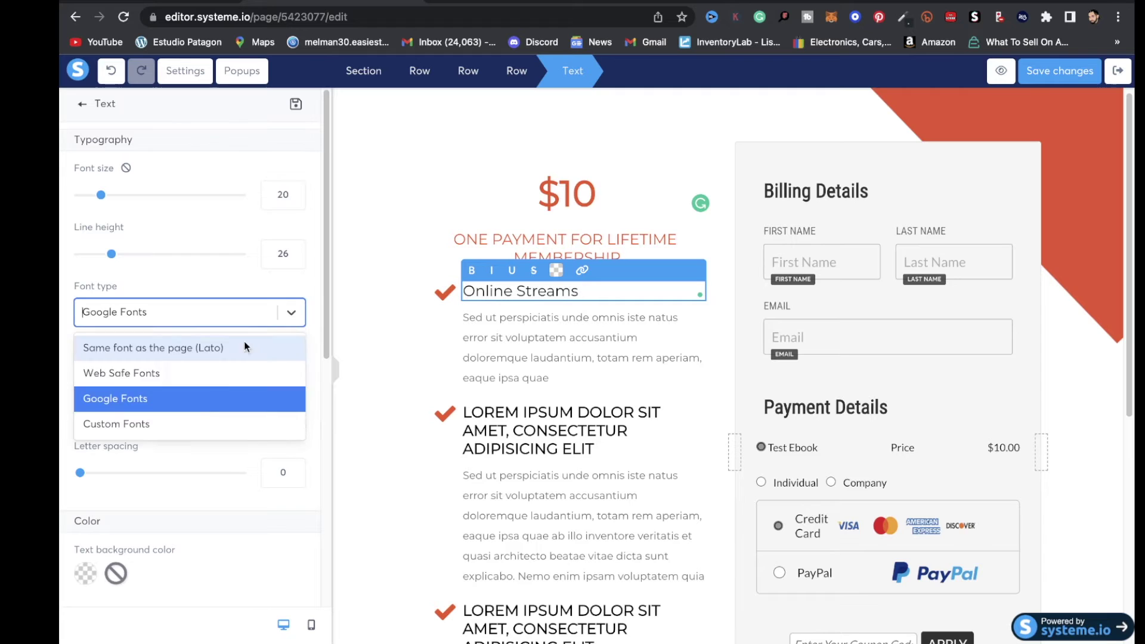
click(191, 401)
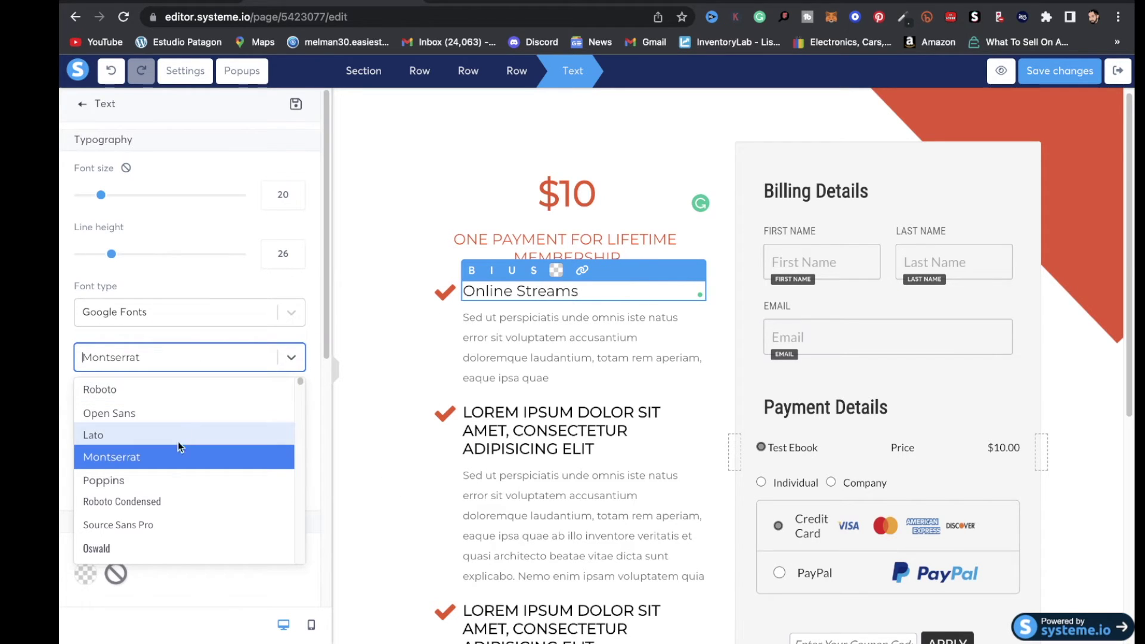
click(166, 486)
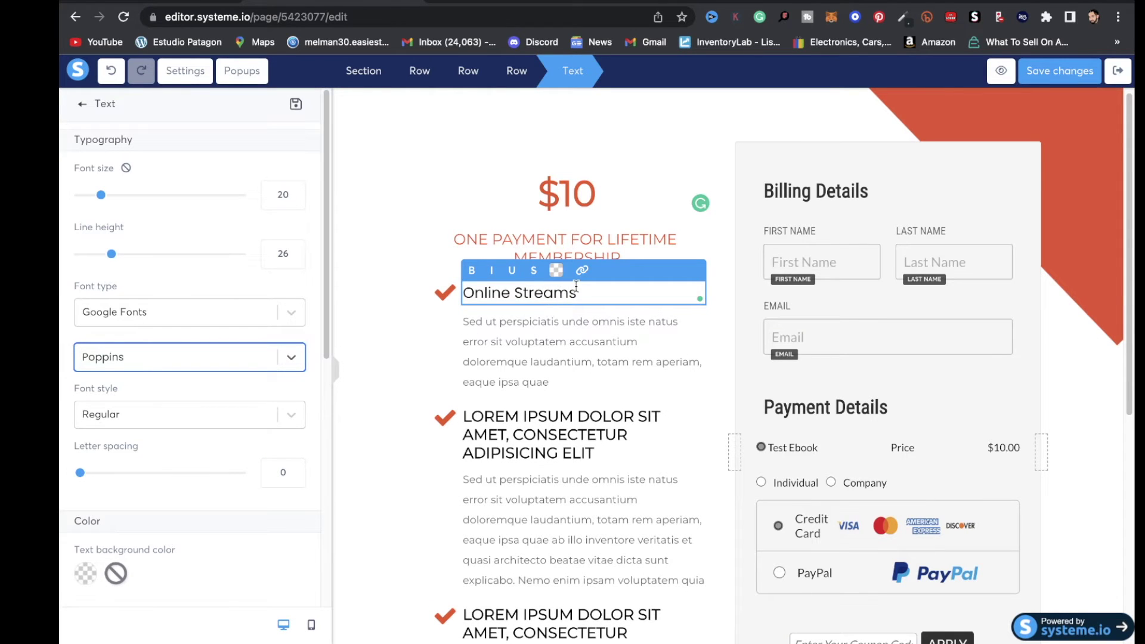
click(647, 287)
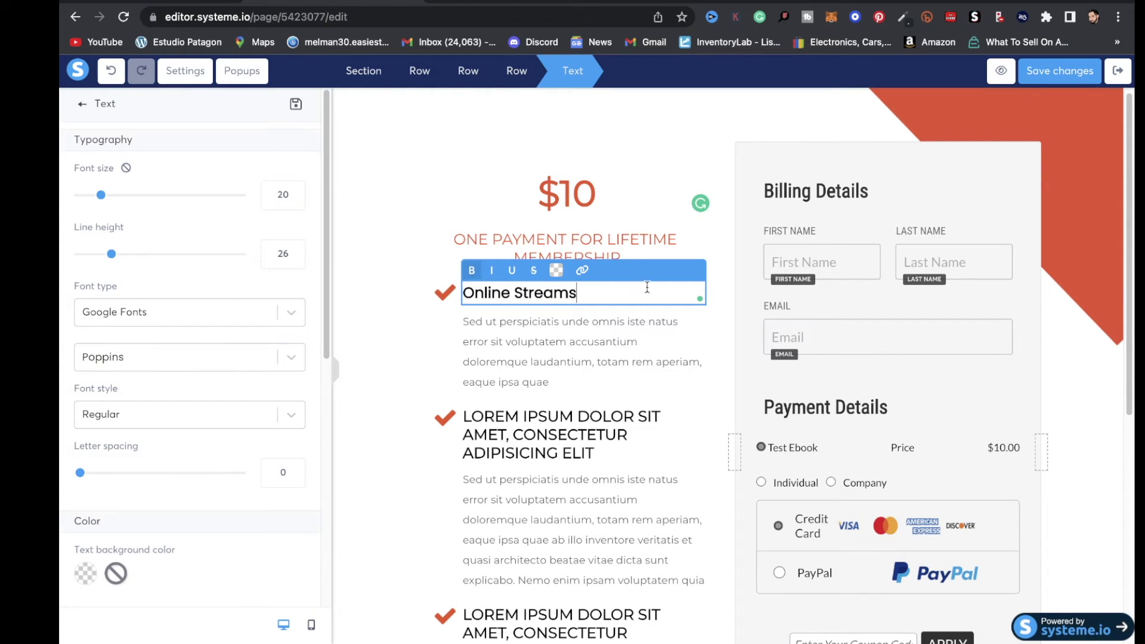
Step: Set the font of the placeholder paragraph under Online Streams to Poppins
click(582, 323)
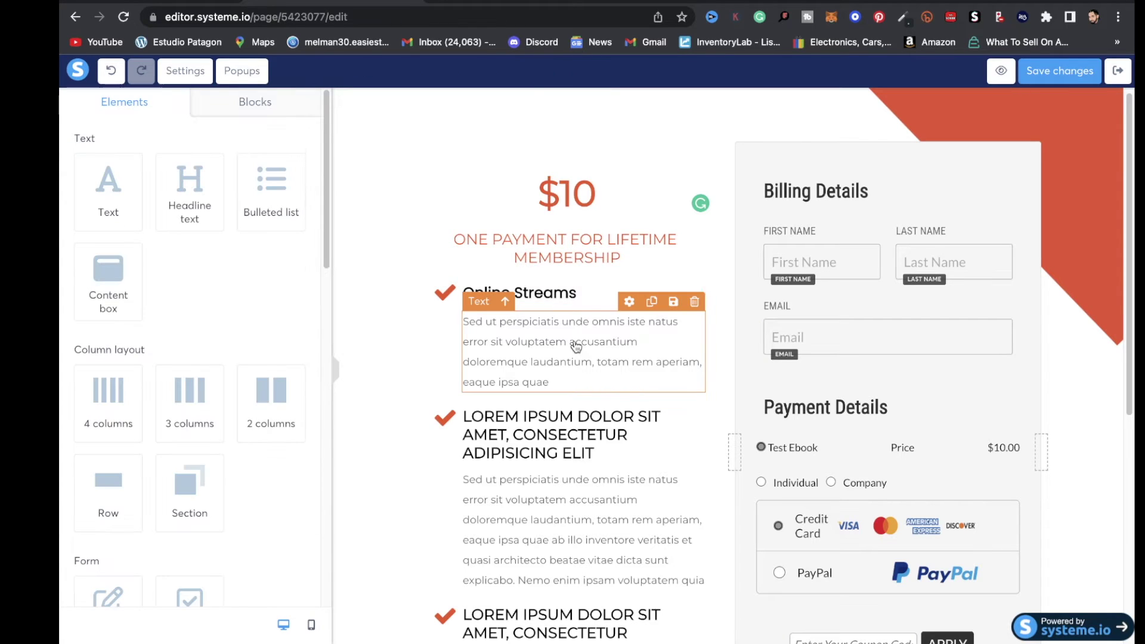
click(560, 379)
triple_click(561, 378)
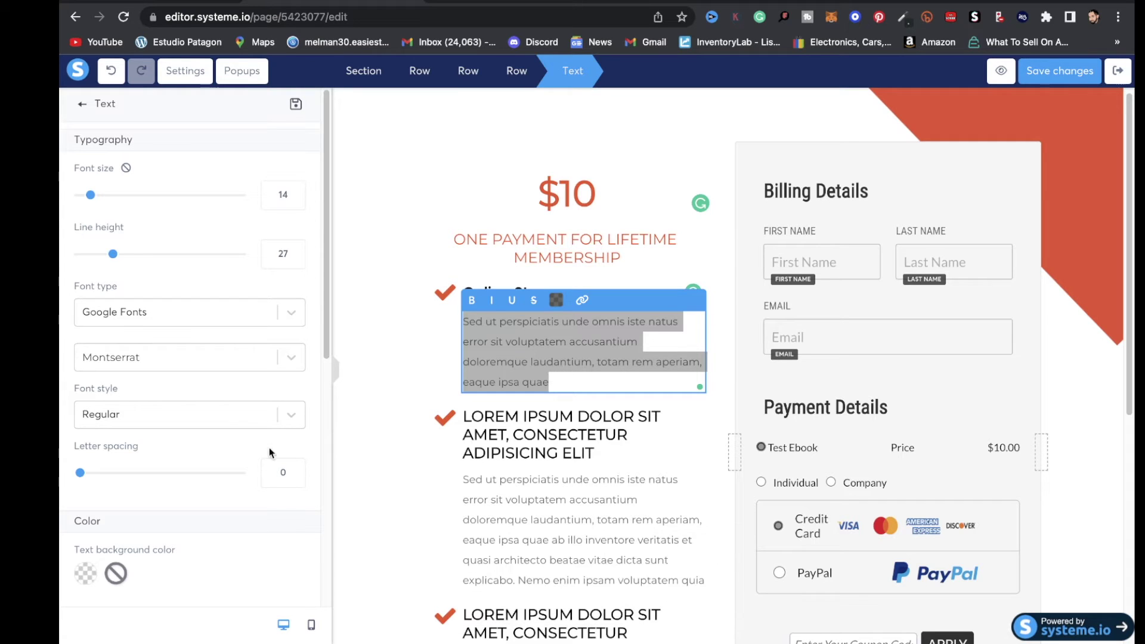
click(291, 358)
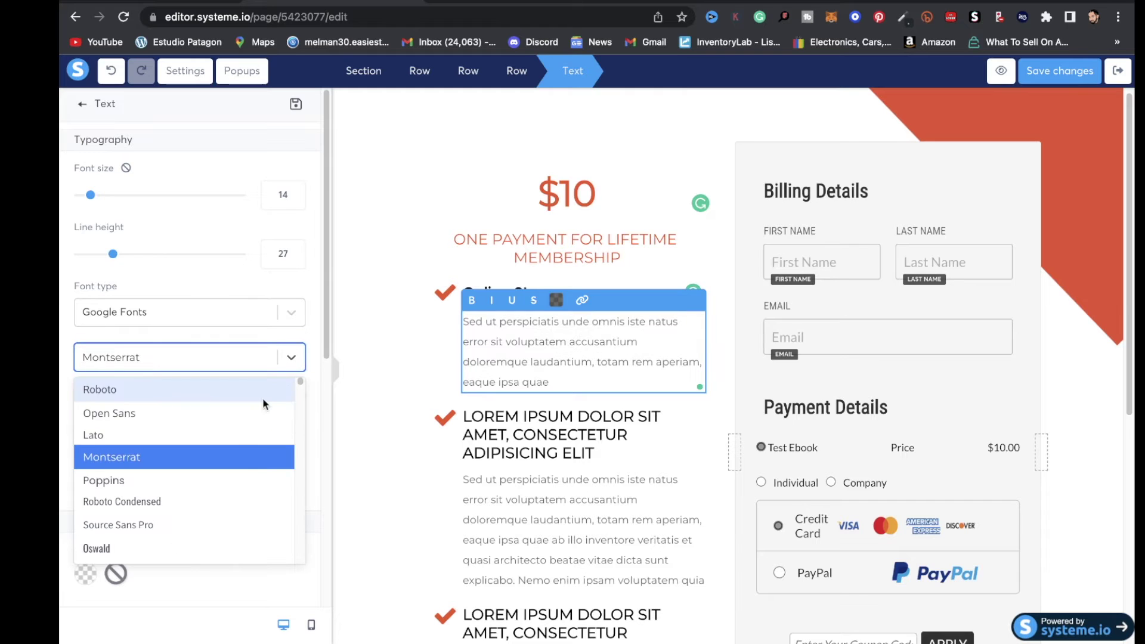
click(226, 480)
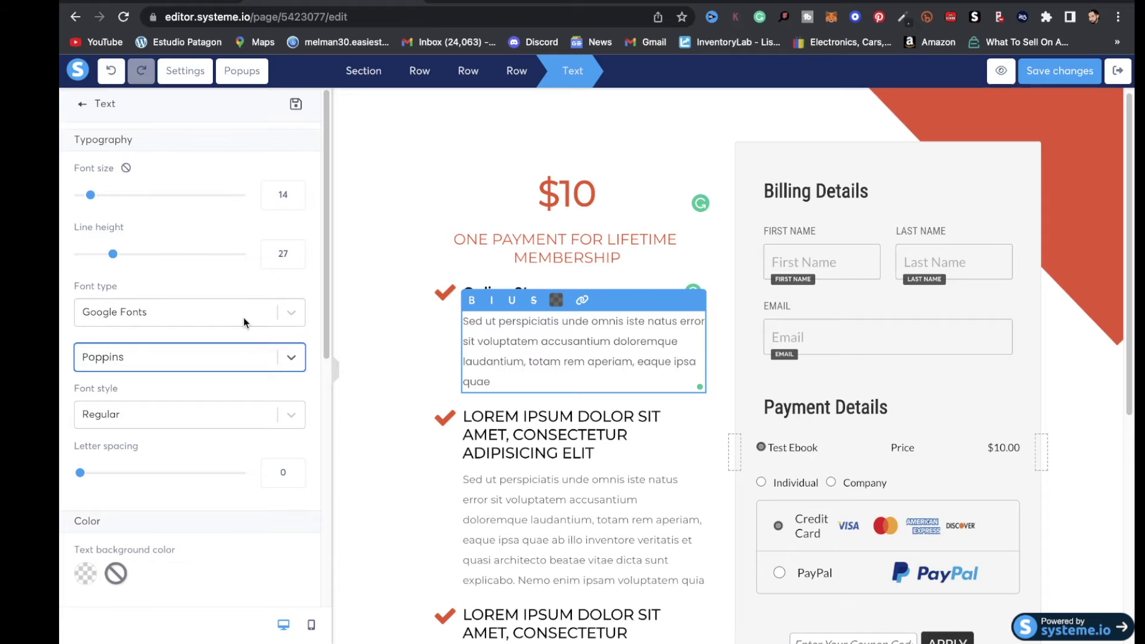
Step: Save the order form page changes and preview the page
click(1066, 78)
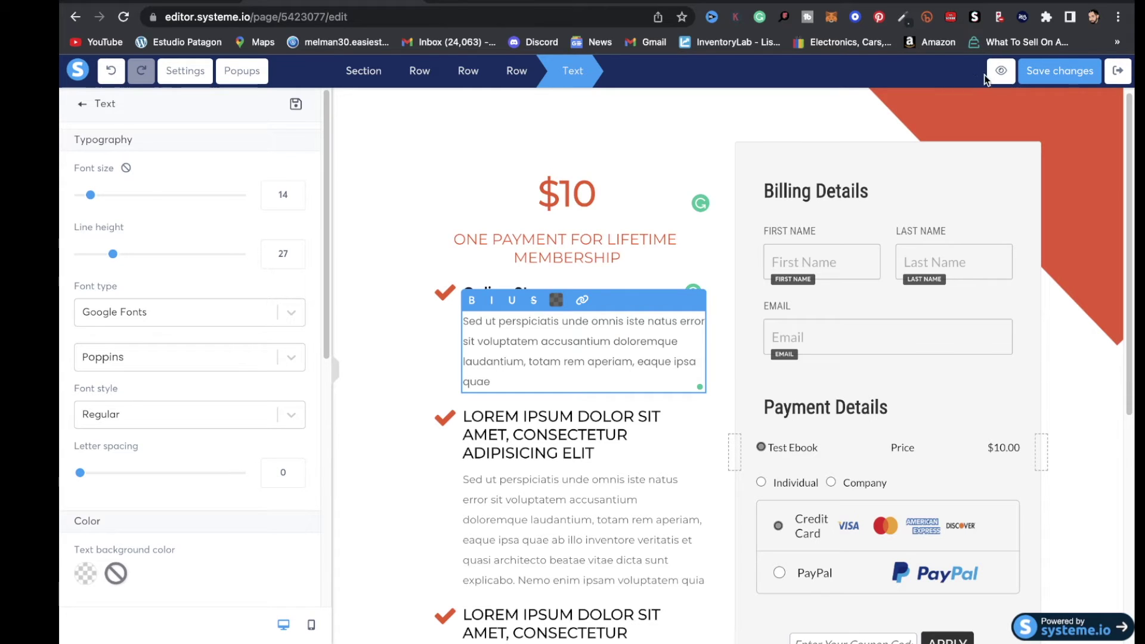
click(1001, 74)
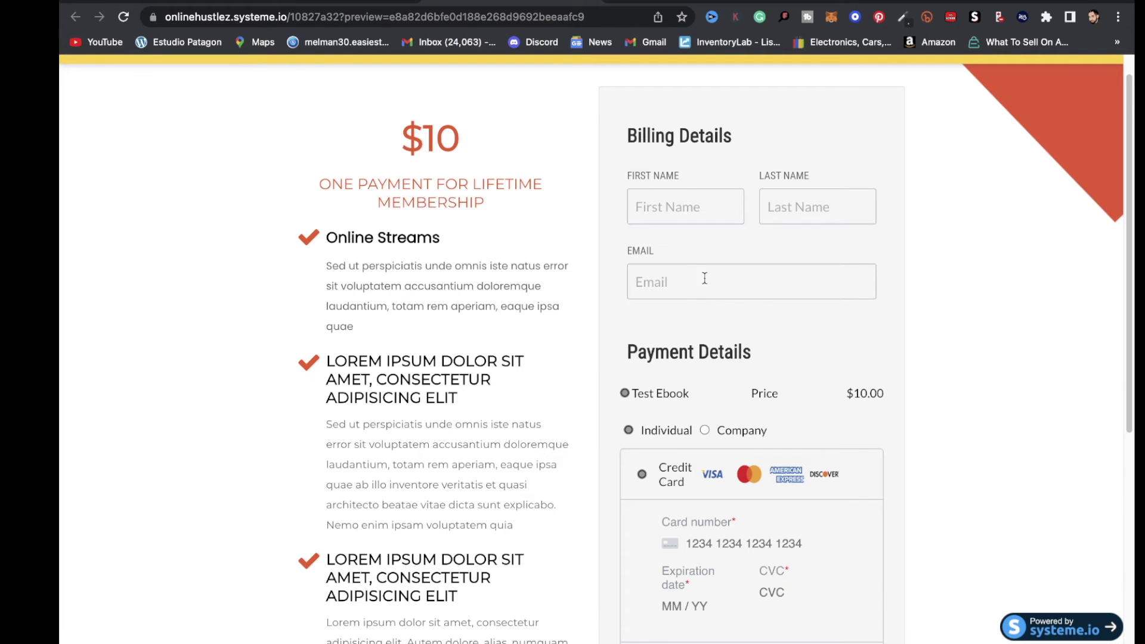
Step: Choose the blue "Thank you for your order!" template for the Thank You Page and open that page for editing
scroll(744, 388, down, 6)
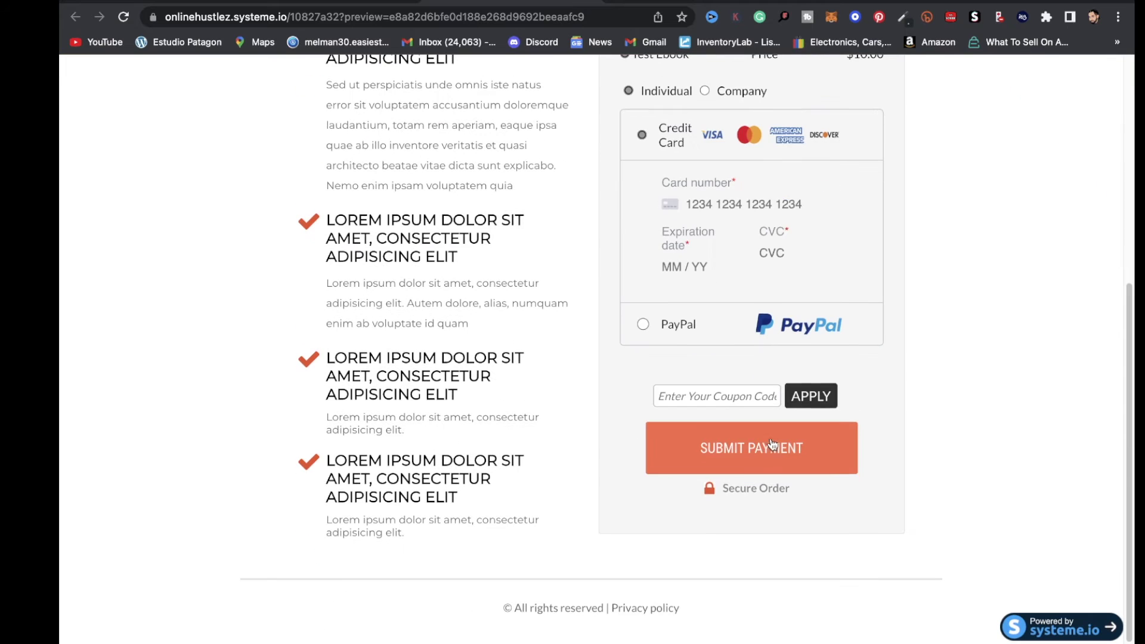
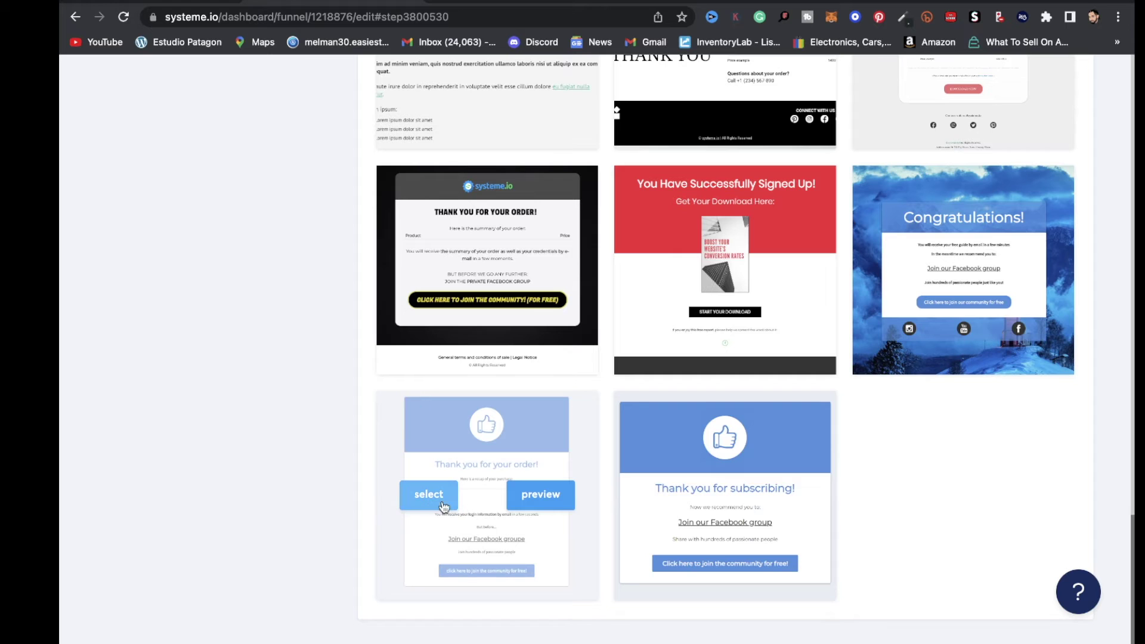
click(429, 506)
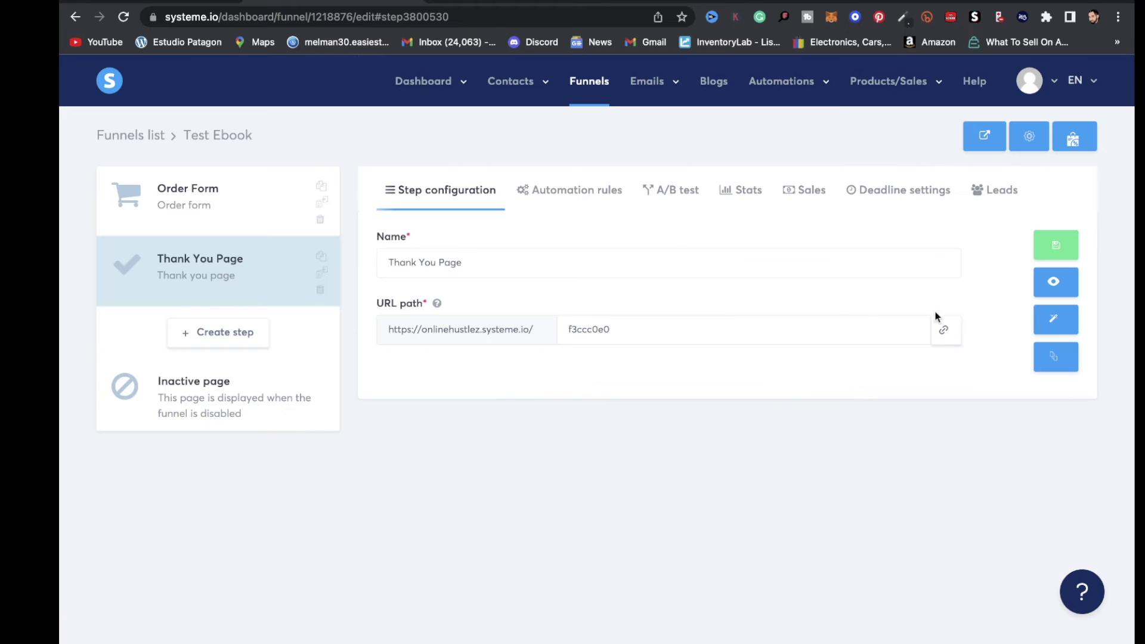
click(1052, 322)
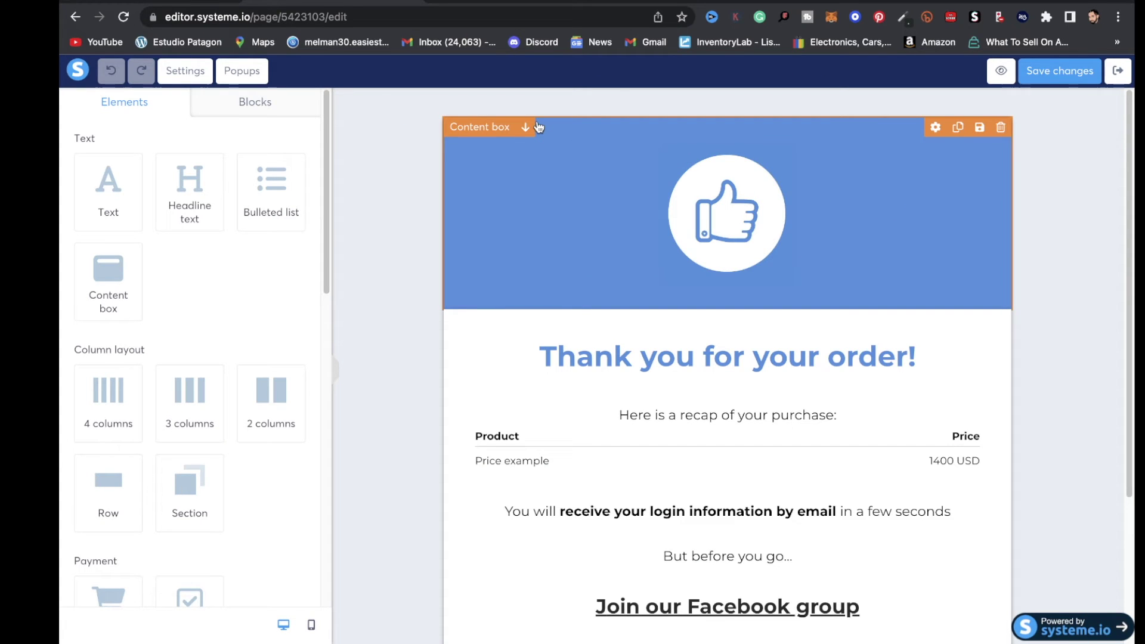
Step: Set the background colour of the thank you page's header content box to near black
click(546, 129)
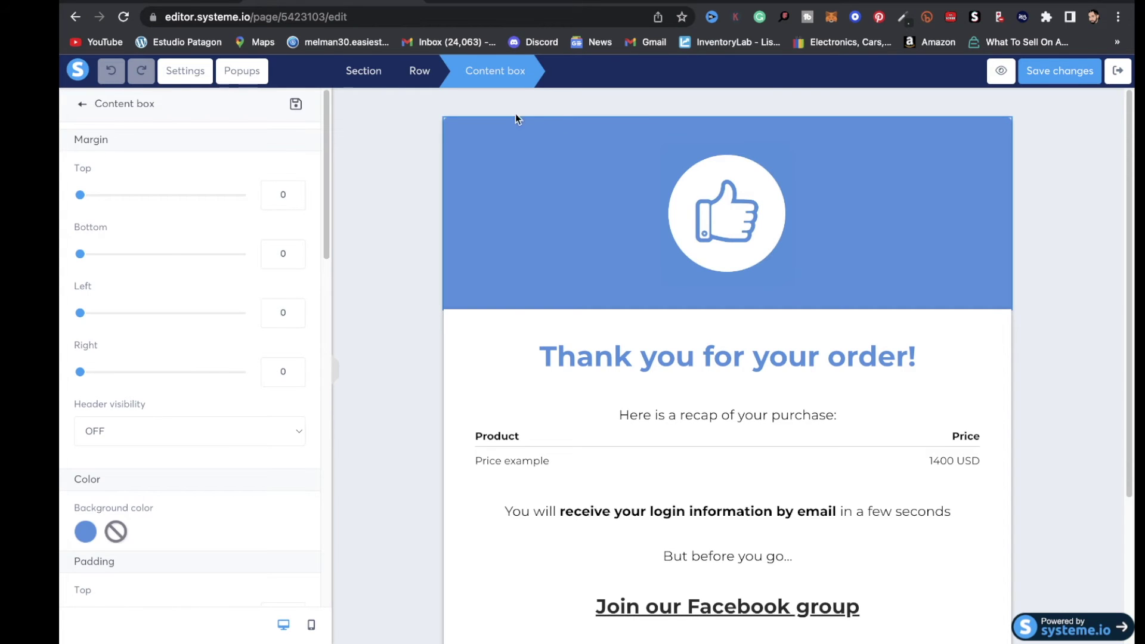
click(85, 531)
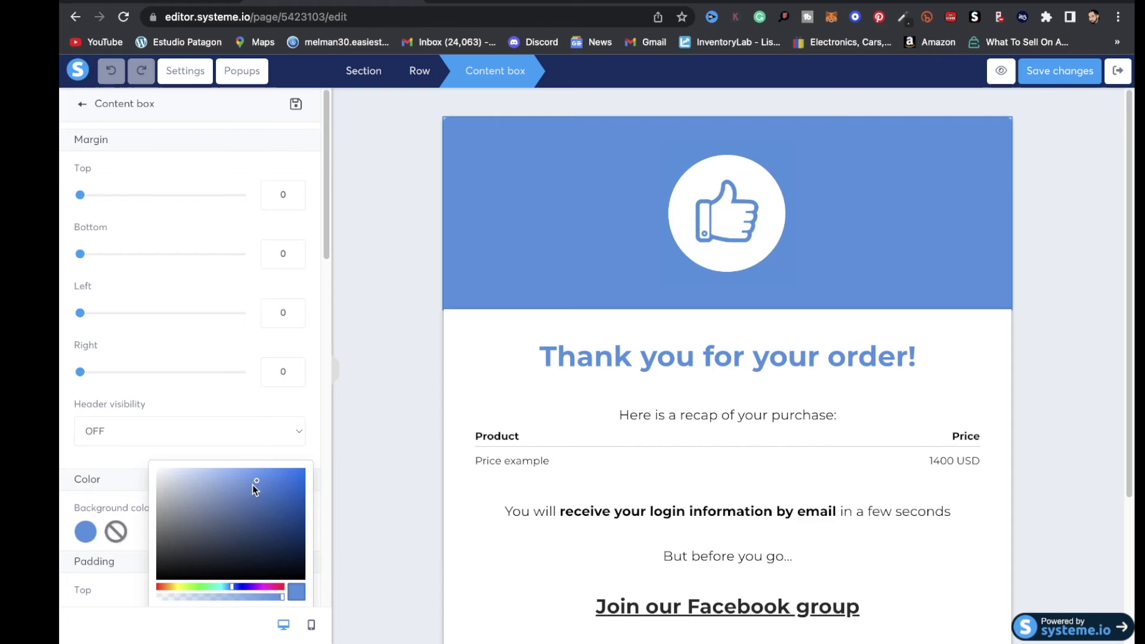
click(171, 565)
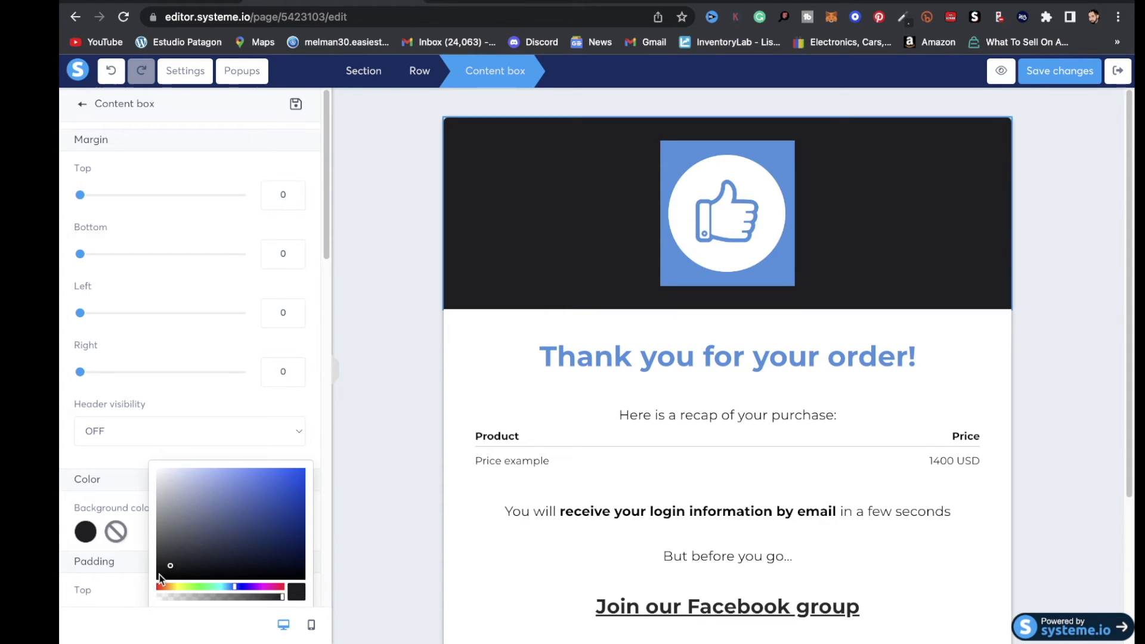
click(158, 577)
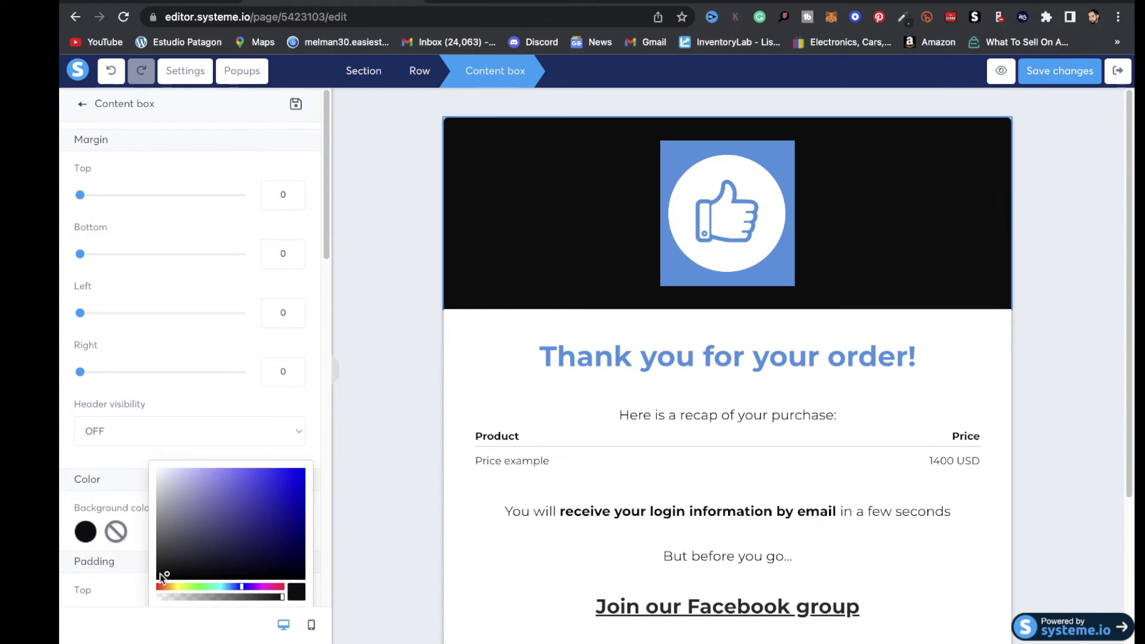
click(394, 393)
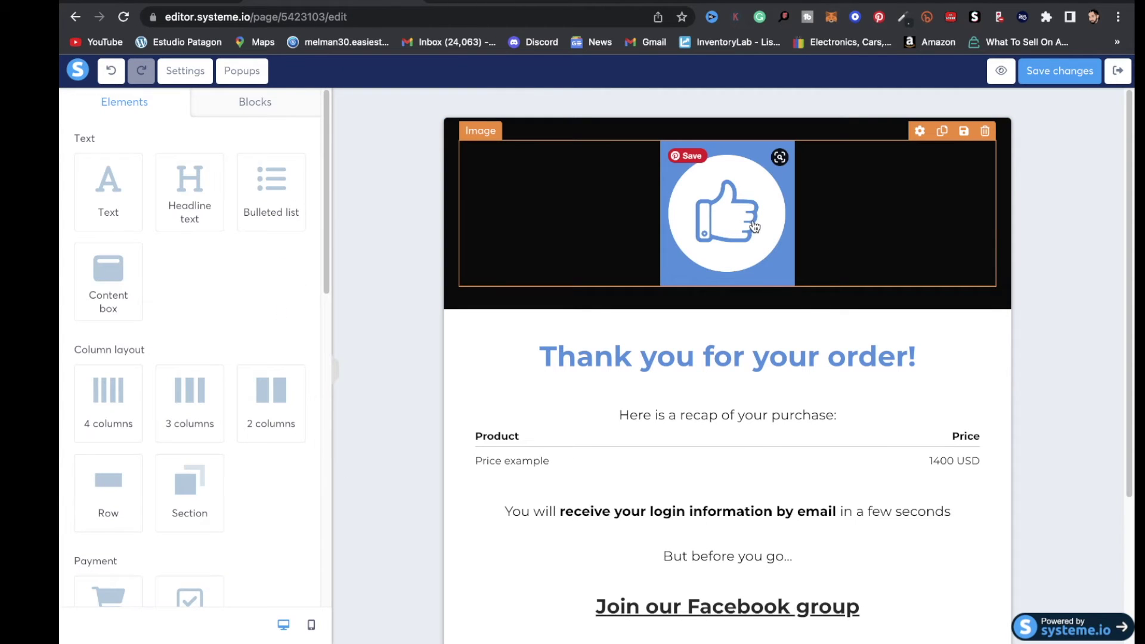
Step: Replace the thumbs-up image in the header with the Mel Hustlez logo from the previously uploaded images
click(754, 224)
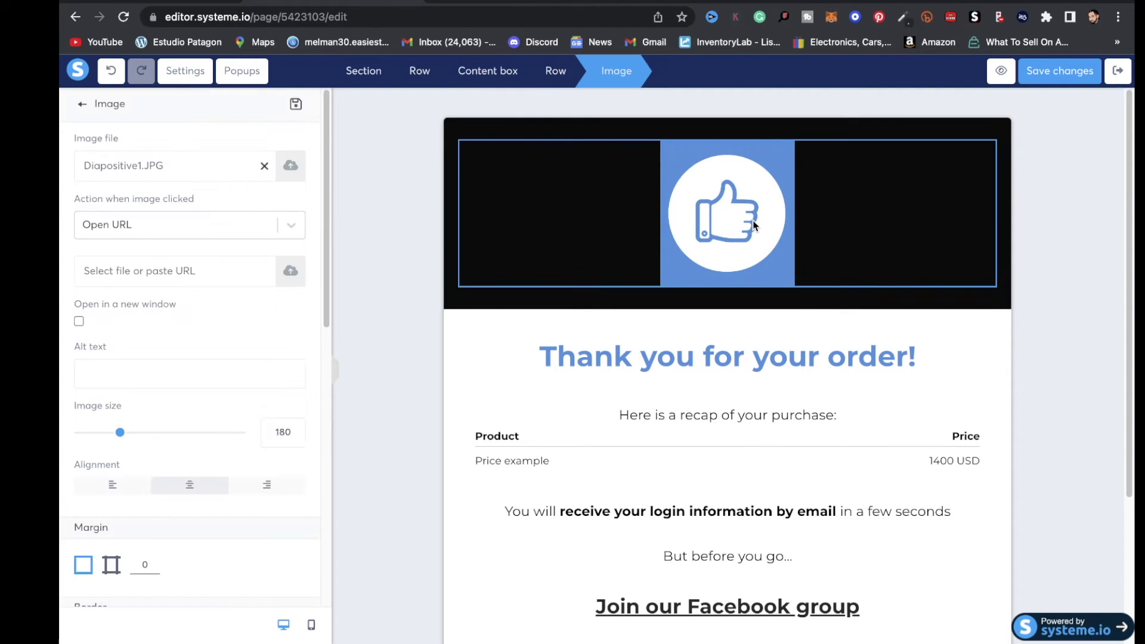
click(265, 166)
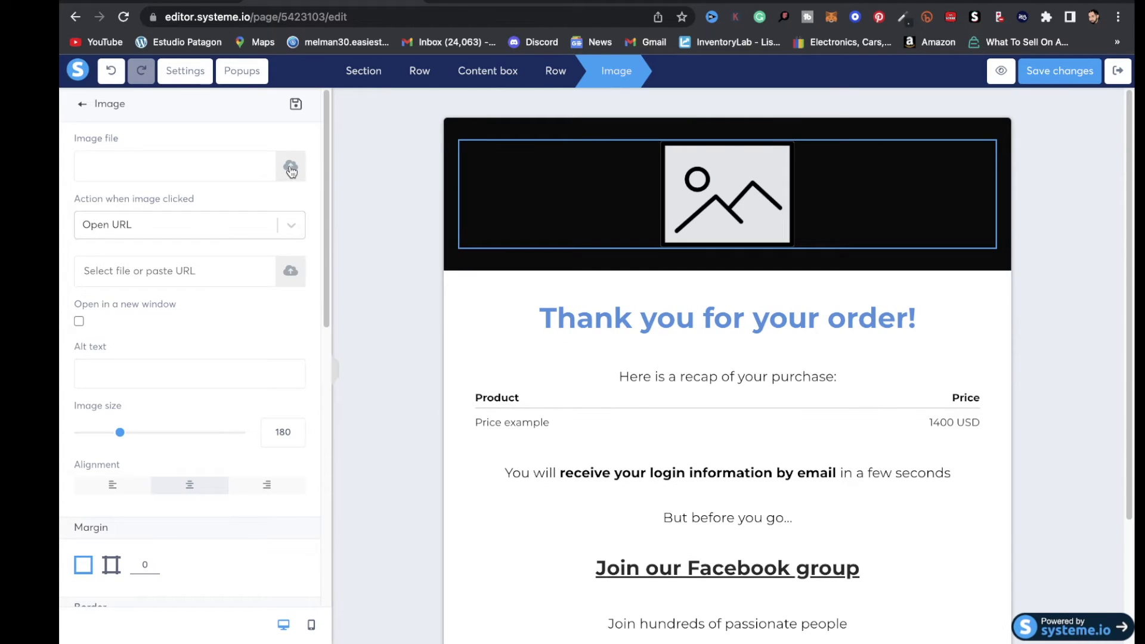
click(291, 168)
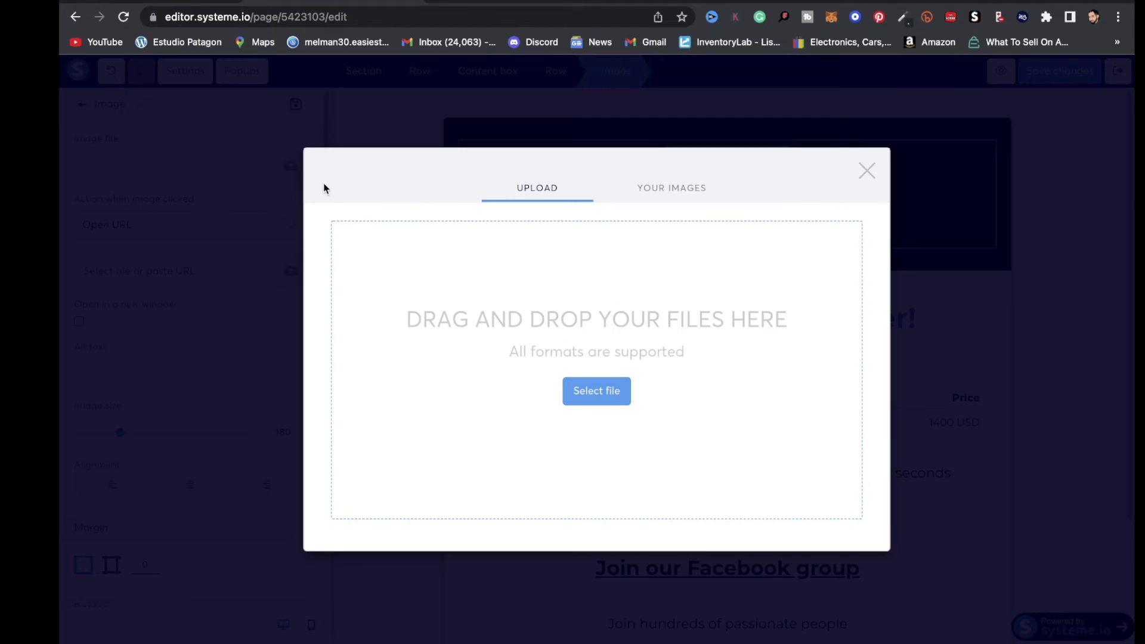
click(692, 191)
click(739, 146)
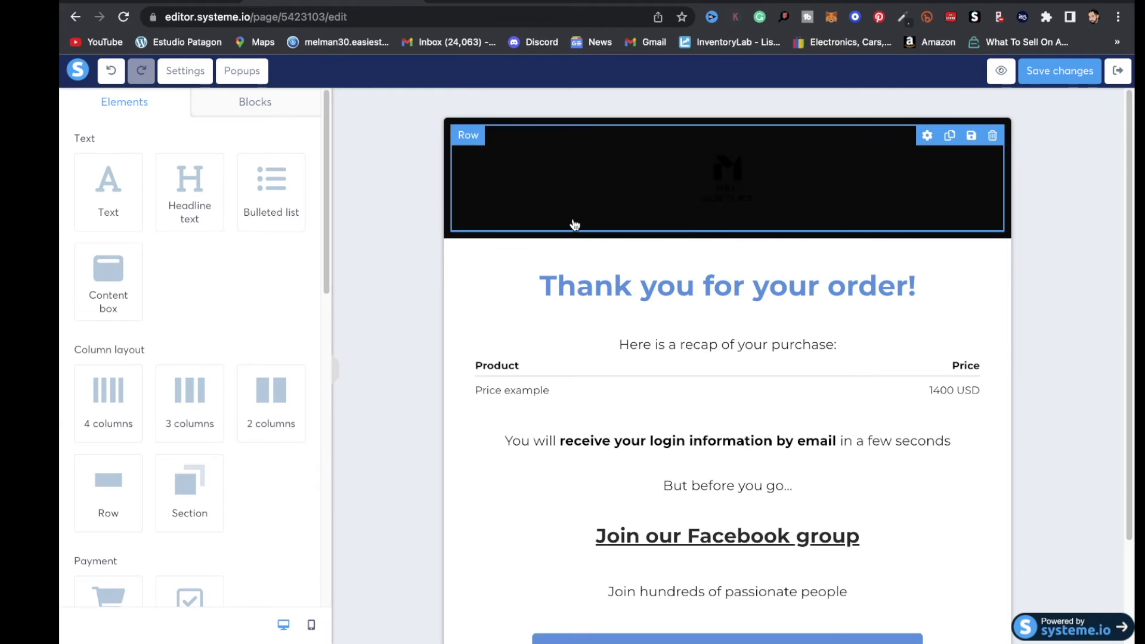
Step: Set the header content box's background colour to a very light grey and save the page changes
click(450, 237)
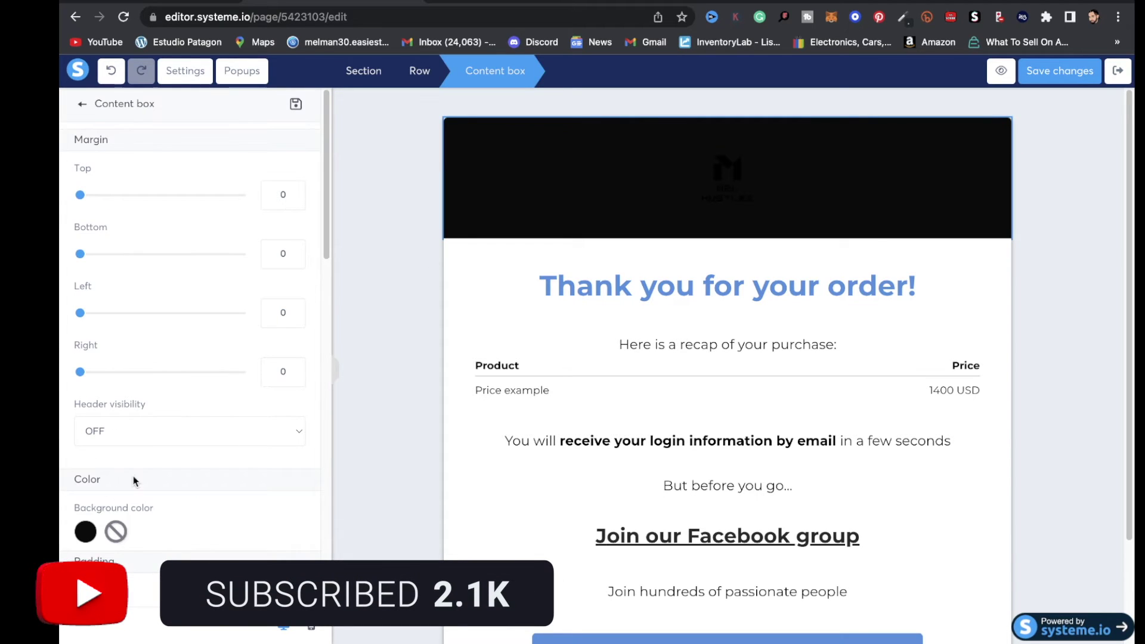
click(90, 532)
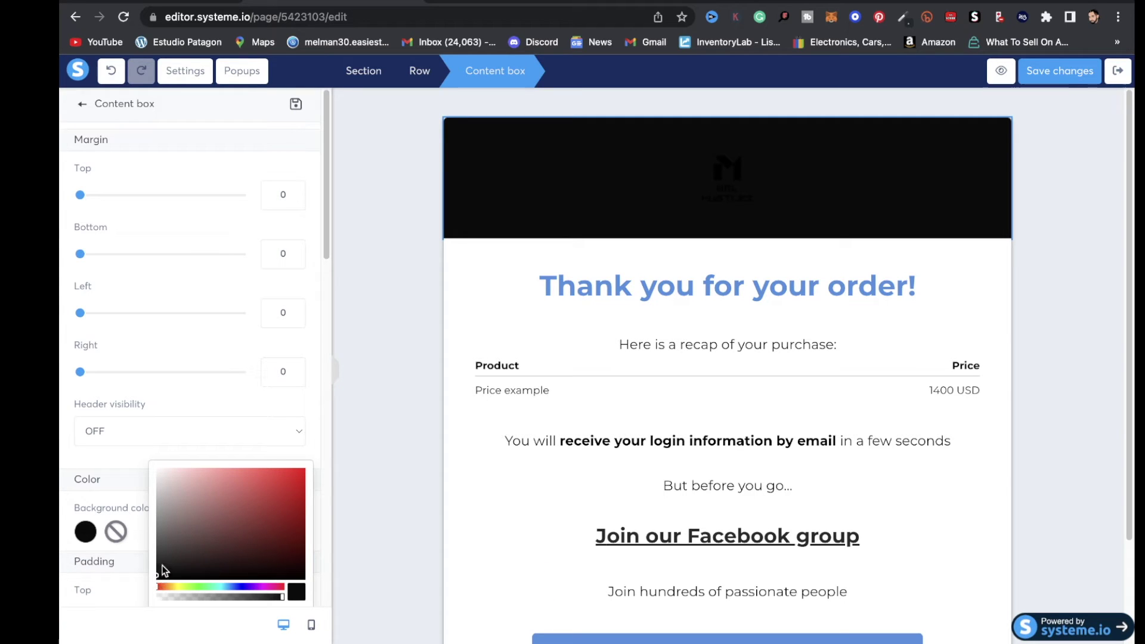
drag(165, 513, 160, 473)
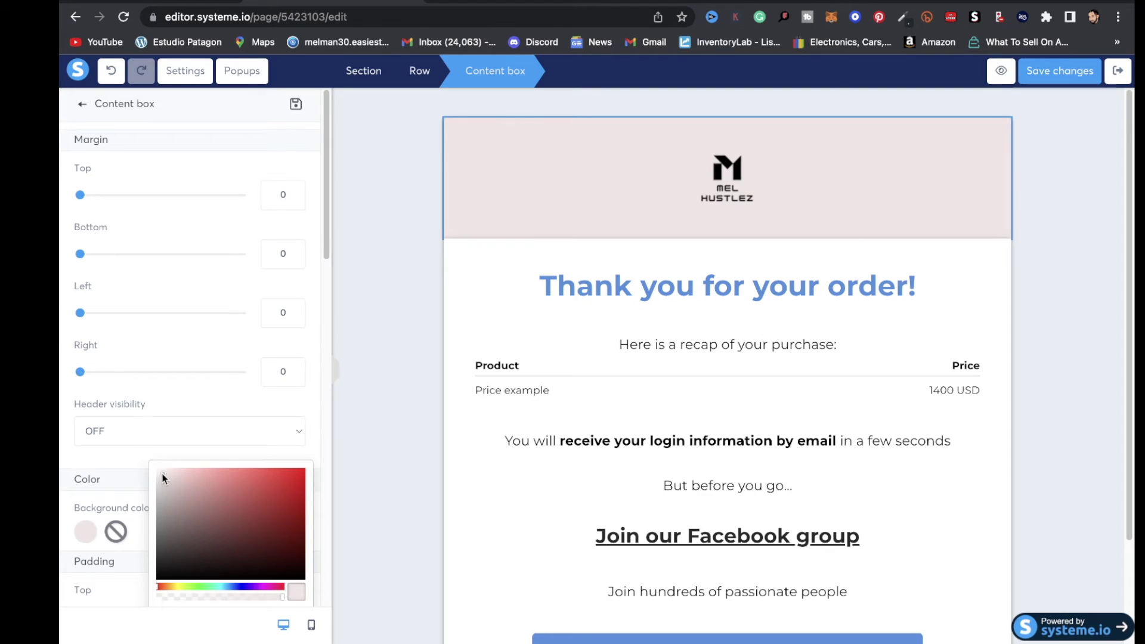
click(1068, 88)
click(1066, 74)
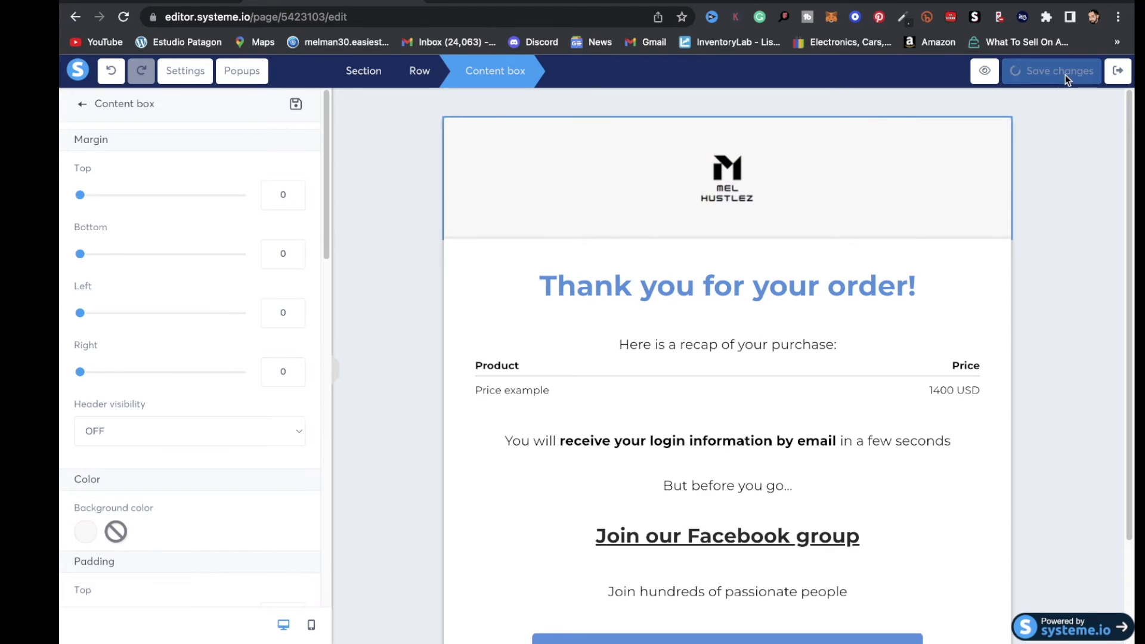
Step: Enlarge the header logo slightly and save the page changes
click(718, 181)
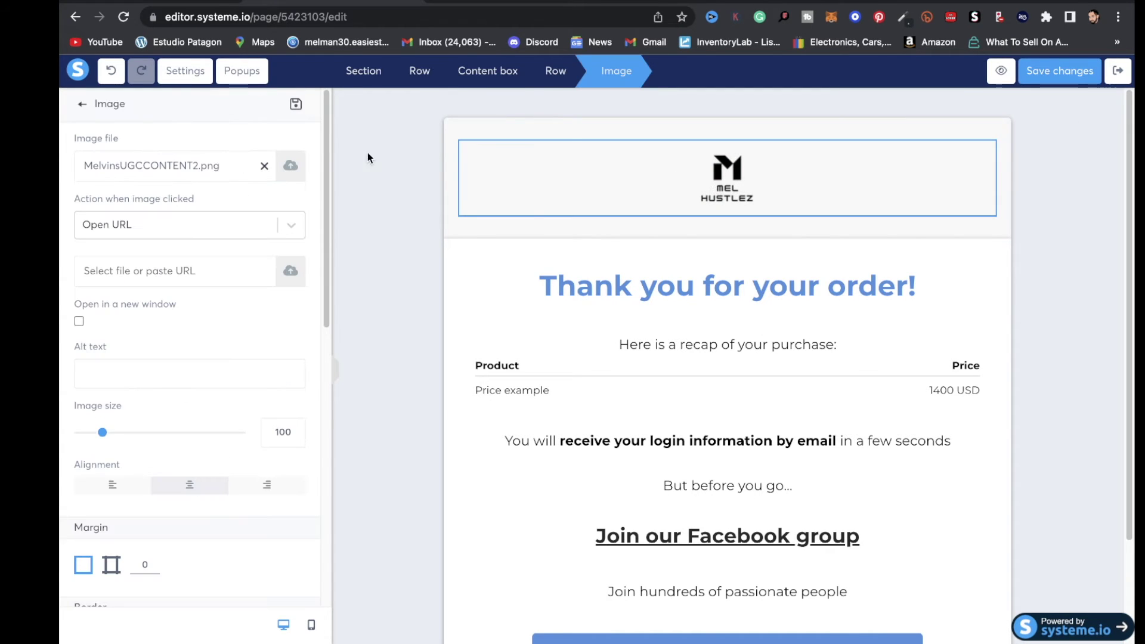
click(749, 186)
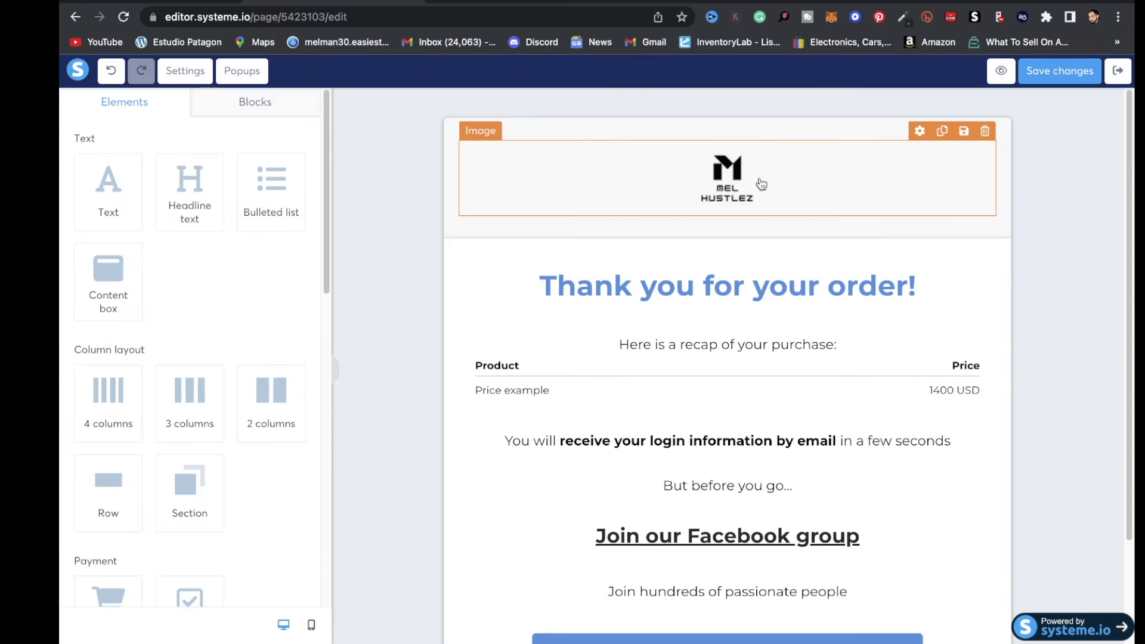
mouse_move(103, 433)
mouse_down()
mouse_move(117, 437)
mouse_move(108, 439)
mouse_up()
click(1032, 82)
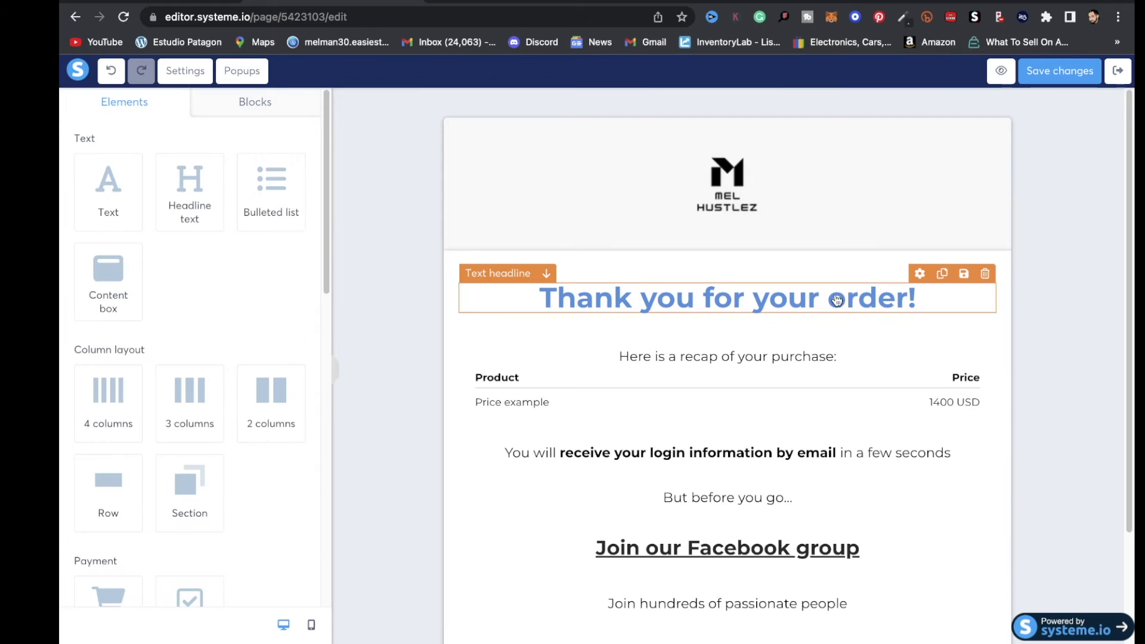
Step: Change the text colour of the "Thank you for your order!" headline to black
click(948, 292)
click(938, 303)
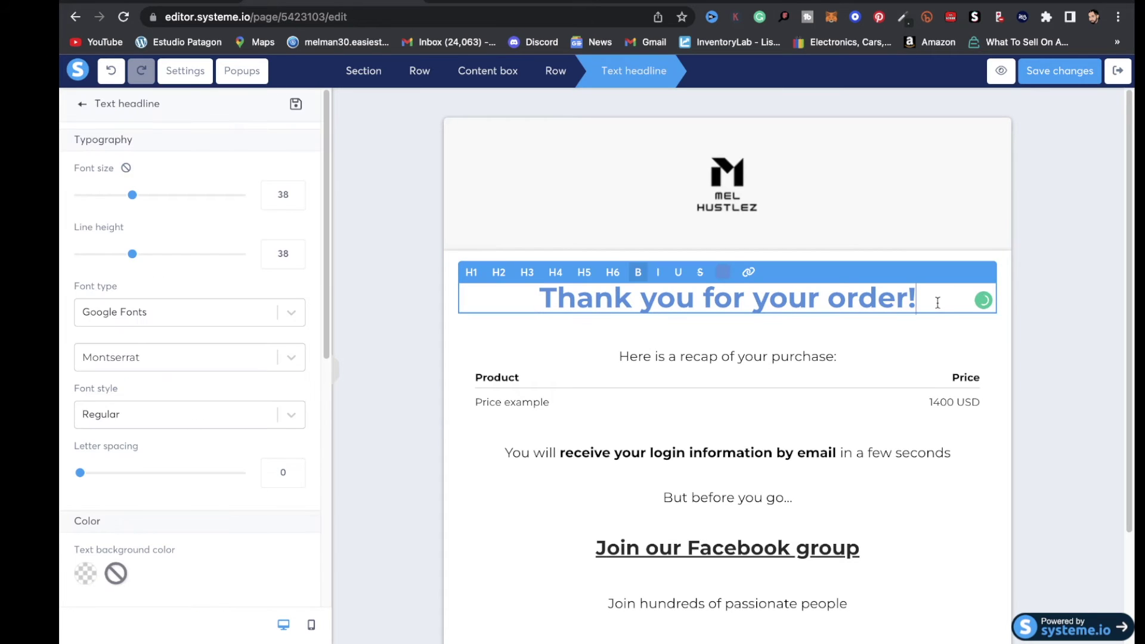
triple_click(923, 297)
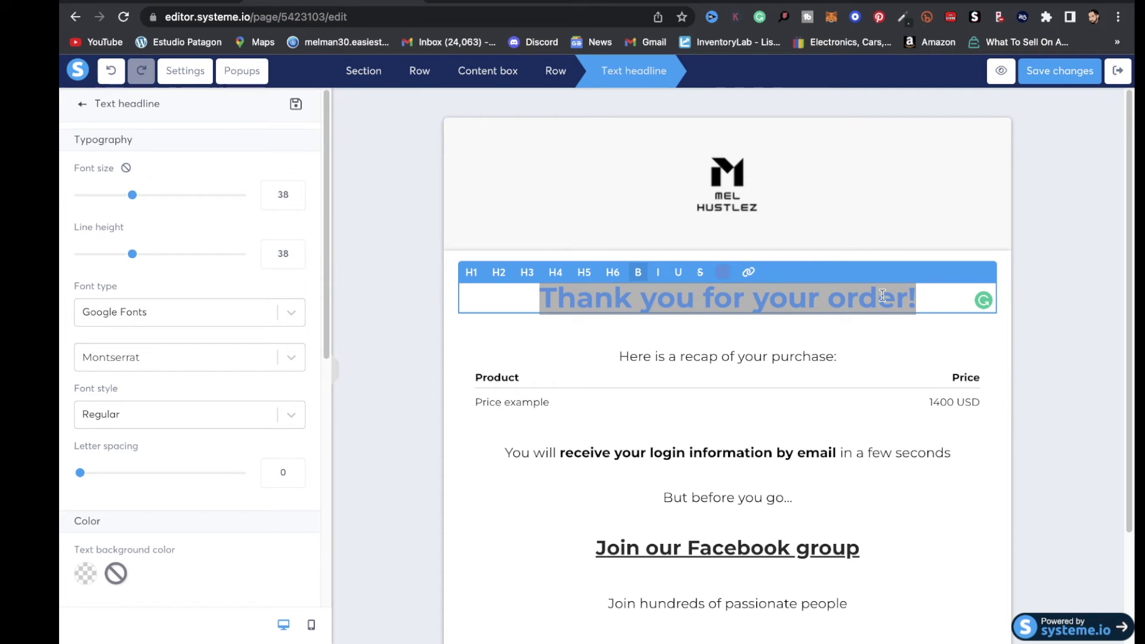
click(728, 279)
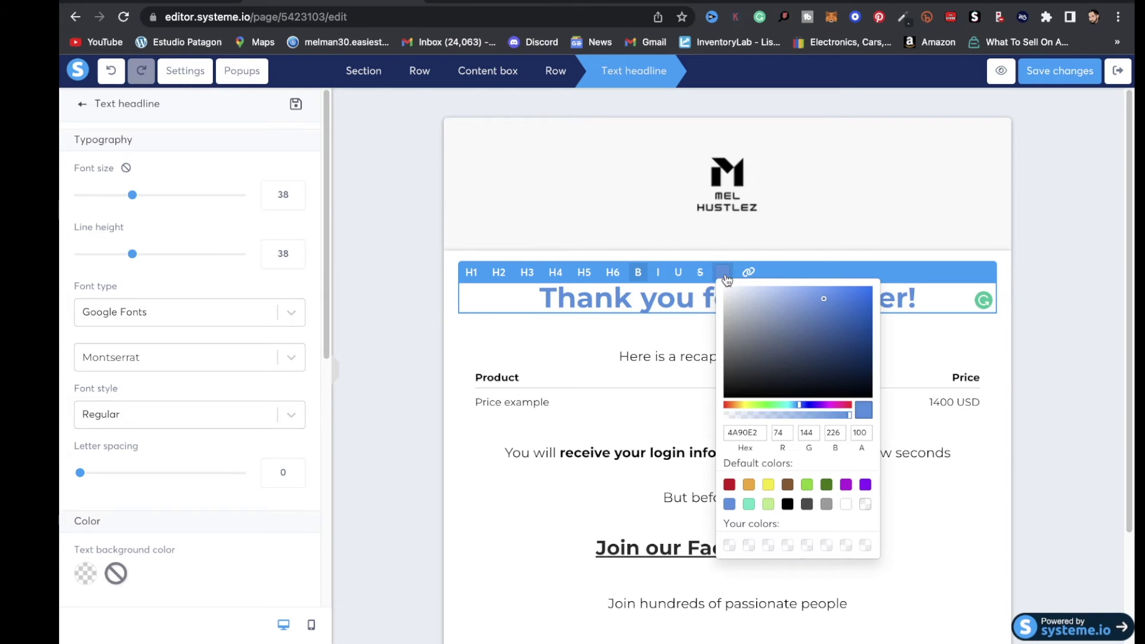
click(788, 505)
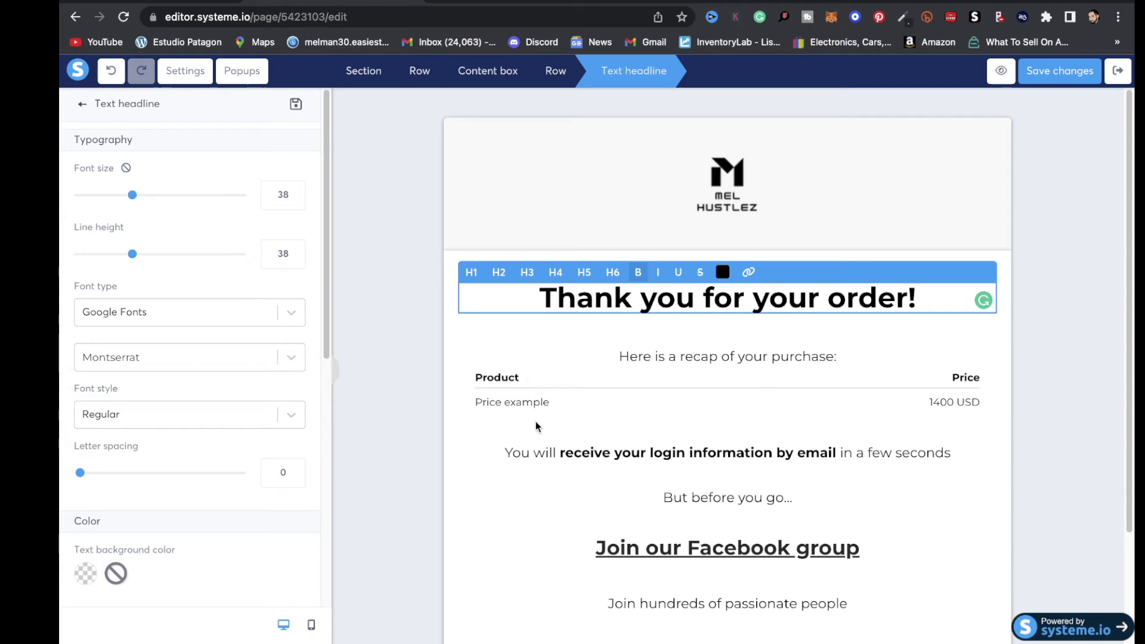
Step: Delete the "Join our Facebook group" headline and the "Join hundreds of passionate people" text
scroll(754, 451, down, 2)
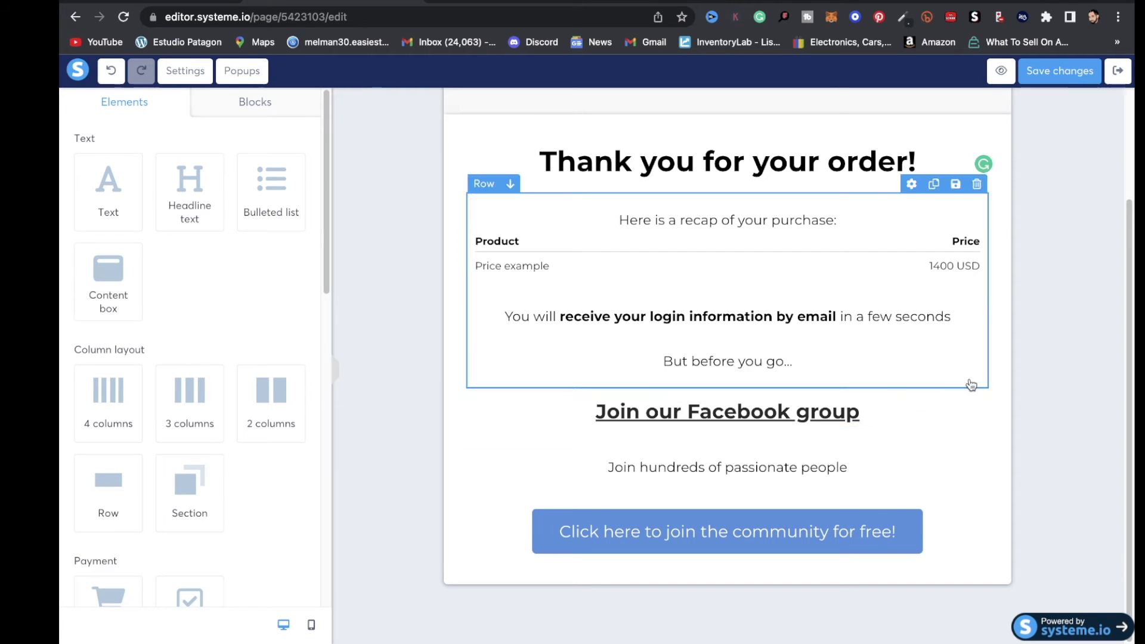
click(978, 389)
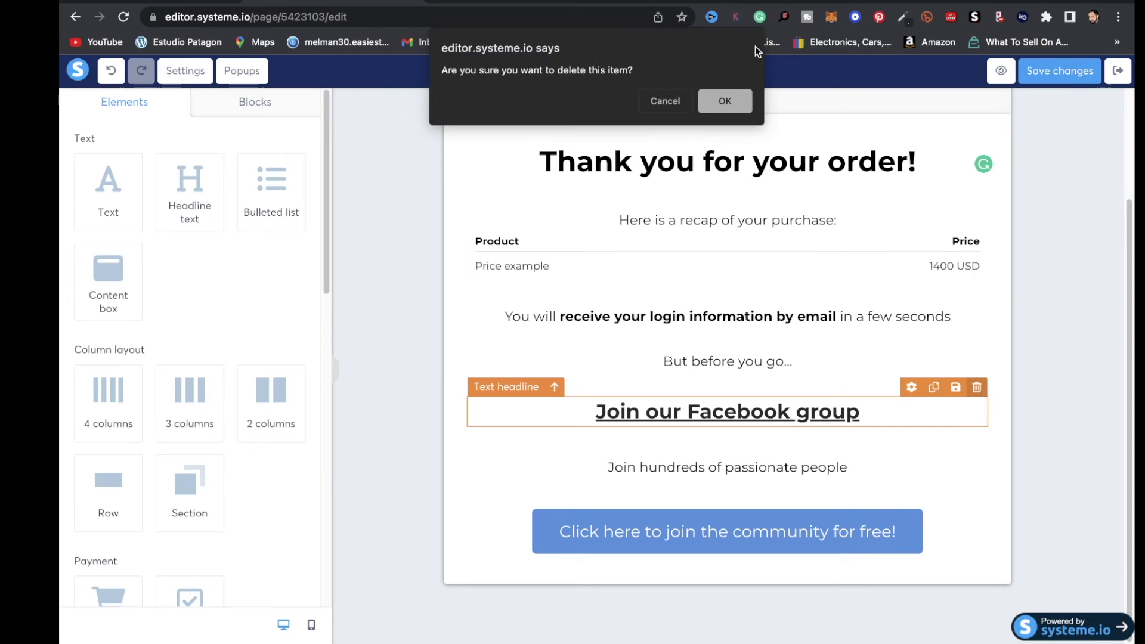
click(725, 99)
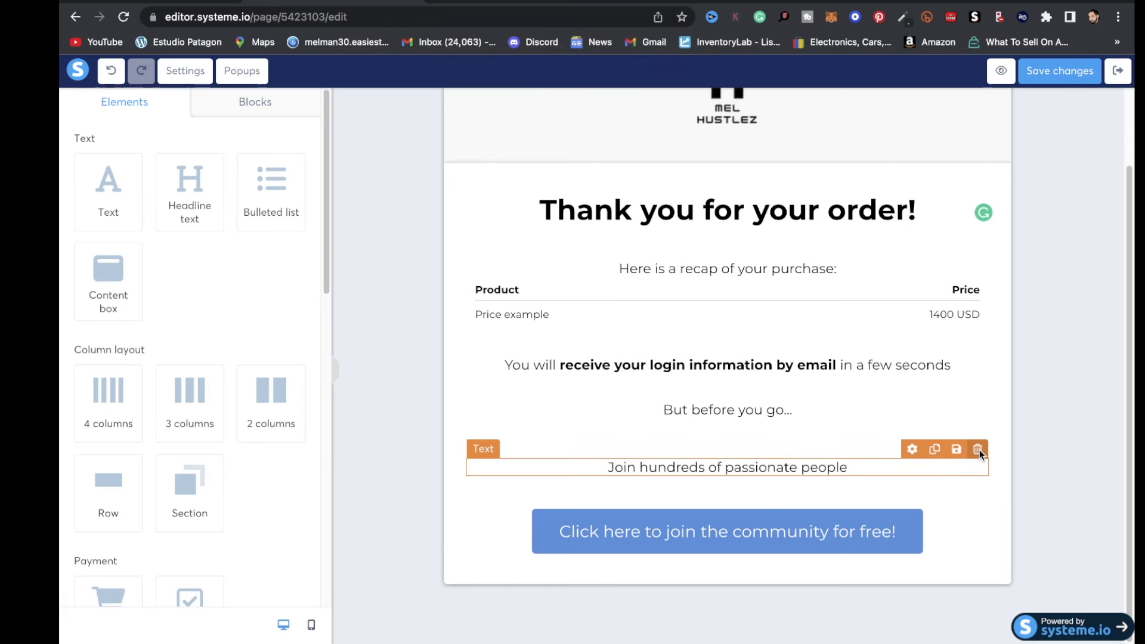
click(978, 450)
click(749, 106)
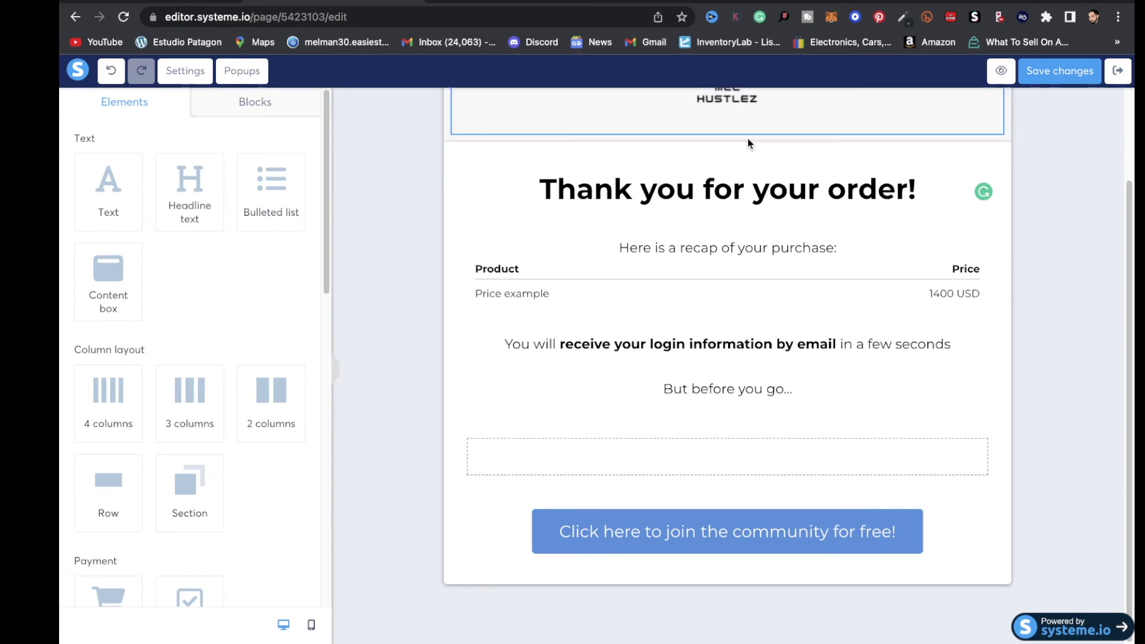
Step: Replace the login information text above the button with CLICK THE BUTTON TO ACCESS "YOUR DIGITAL PRODUCT"
click(811, 457)
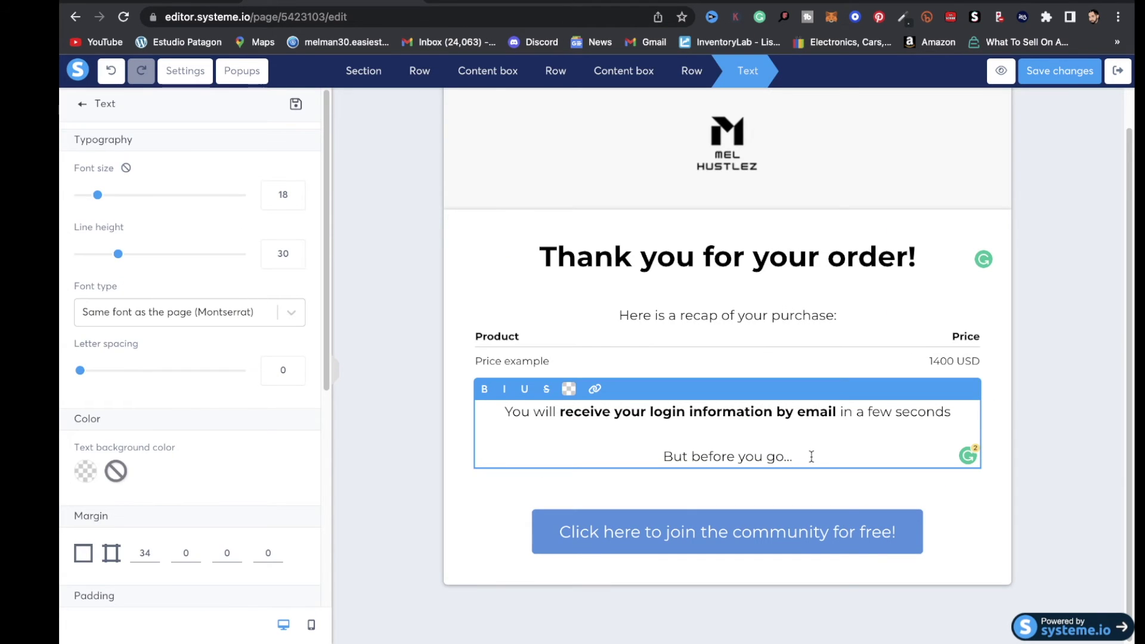
triple_click(812, 457)
click(810, 457)
triple_click(808, 456)
click(690, 426)
key(ctrl+a)
text(CLICK THE BUTTON TO ACCESS "YOUR)
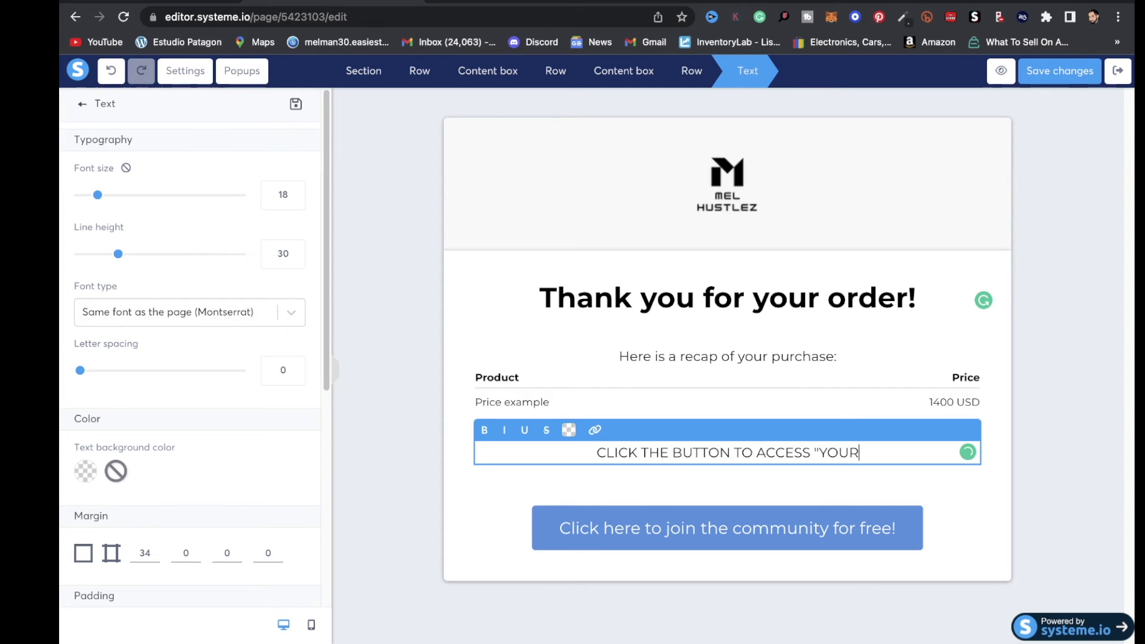
text( DIGIT)
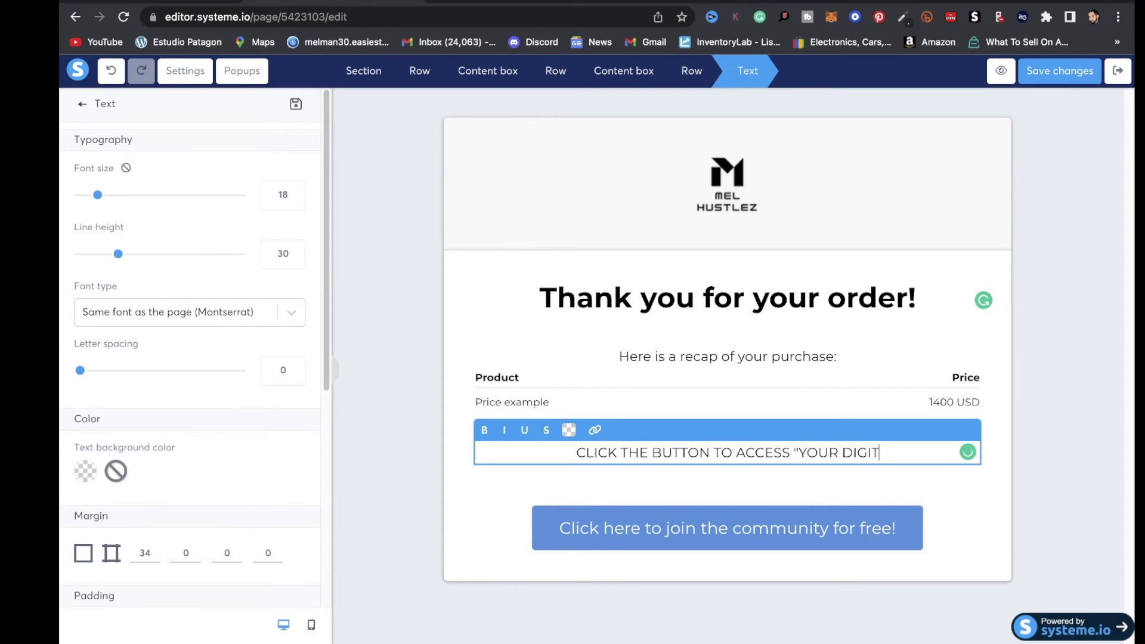
text(AL PR)
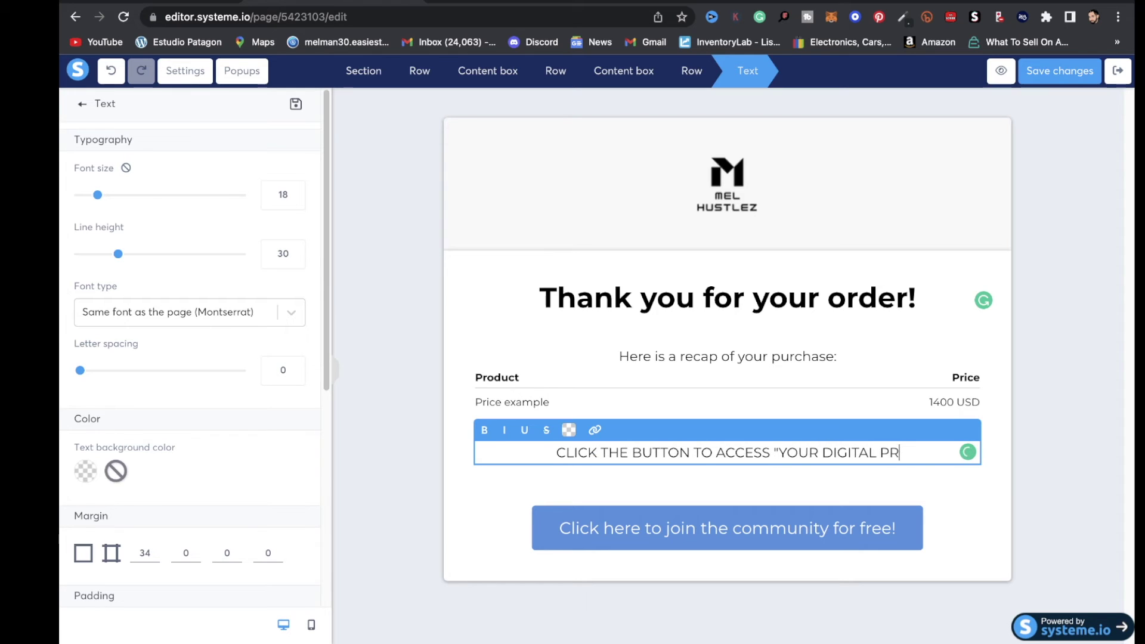
text(ODUCT")
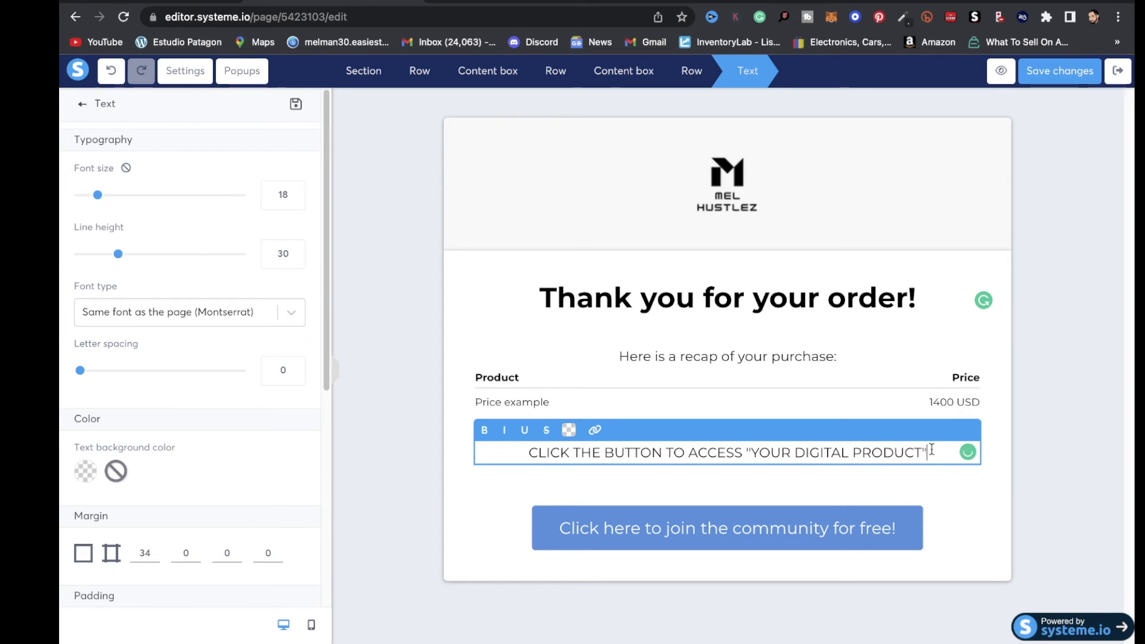
Step: Make the CLICK THE BUTTON TO ACCESS "YOUR DIGITAL PRODUCT" line bold
drag(932, 452, 676, 399)
click(483, 431)
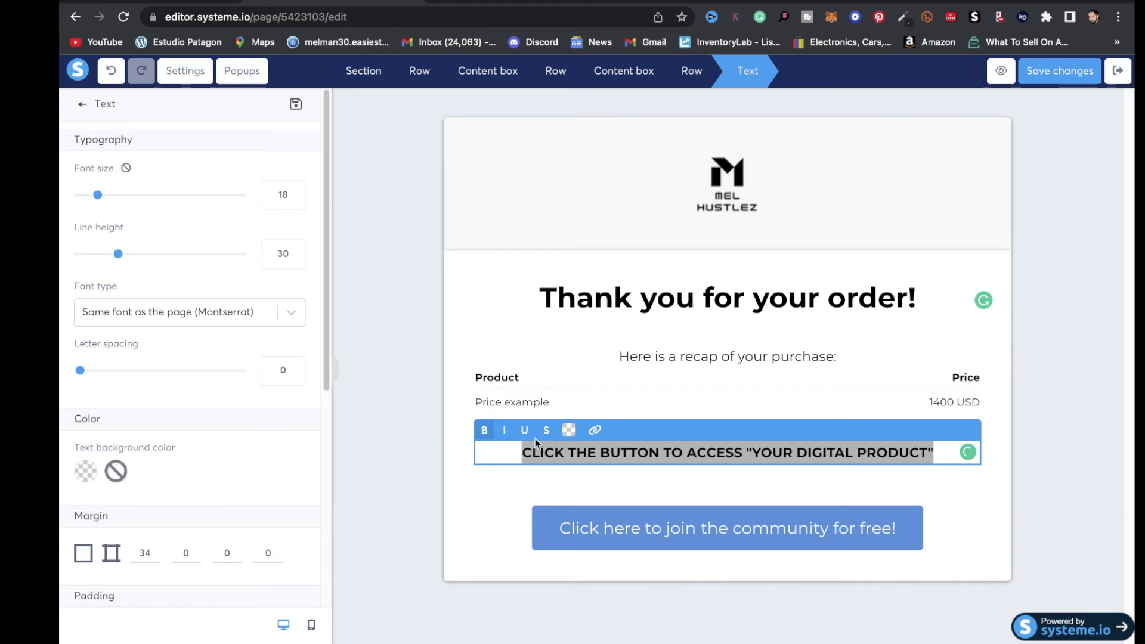
click(686, 484)
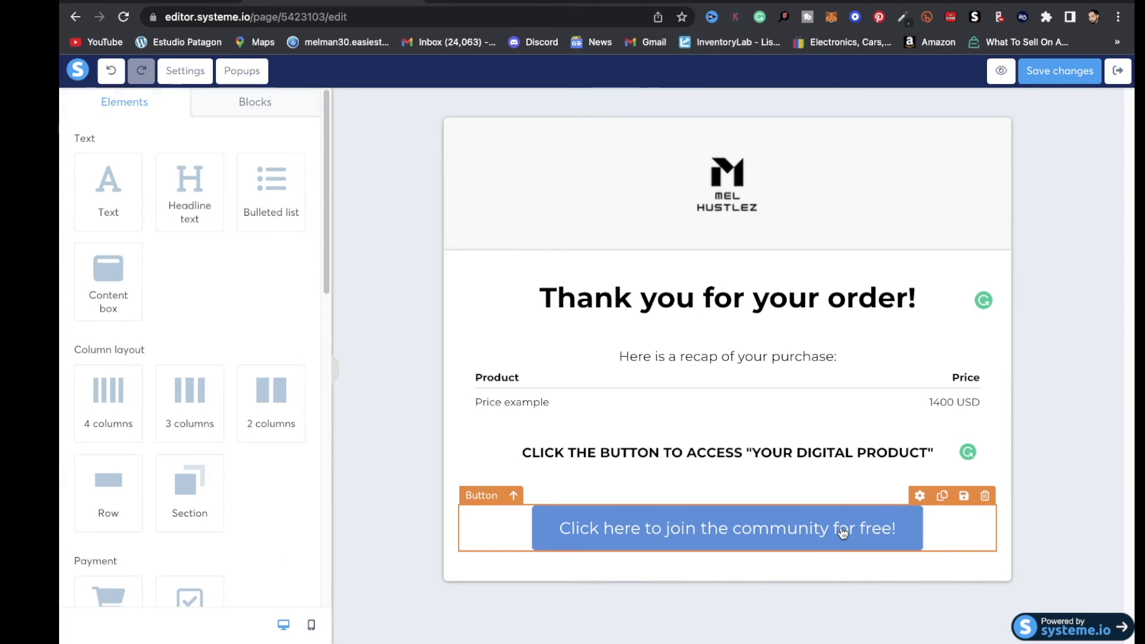
Step: Change the thank you page's button text to DOWNLOAD YOUR EBOOK NOW
click(843, 533)
scroll(179, 298, down, 10)
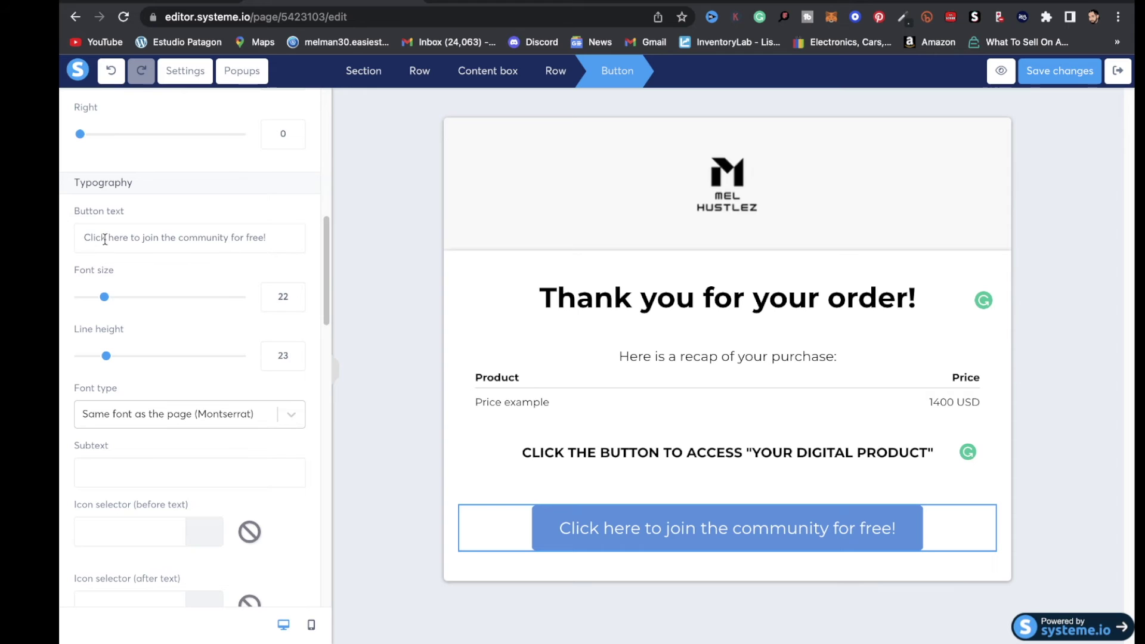
triple_click(168, 225)
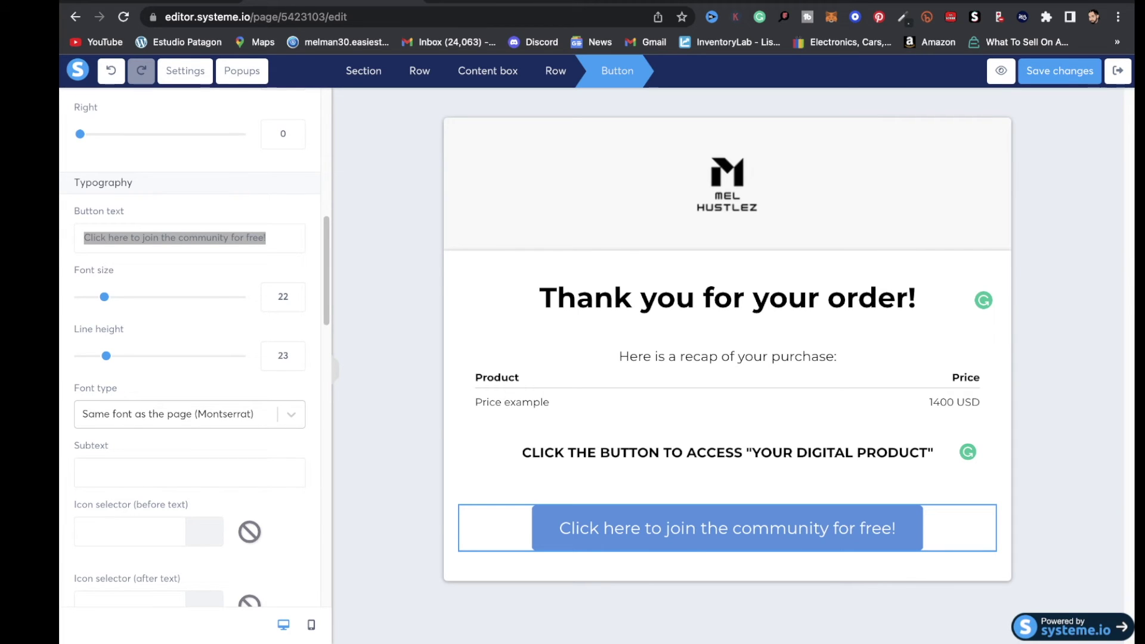
text(DOWNLOAD)
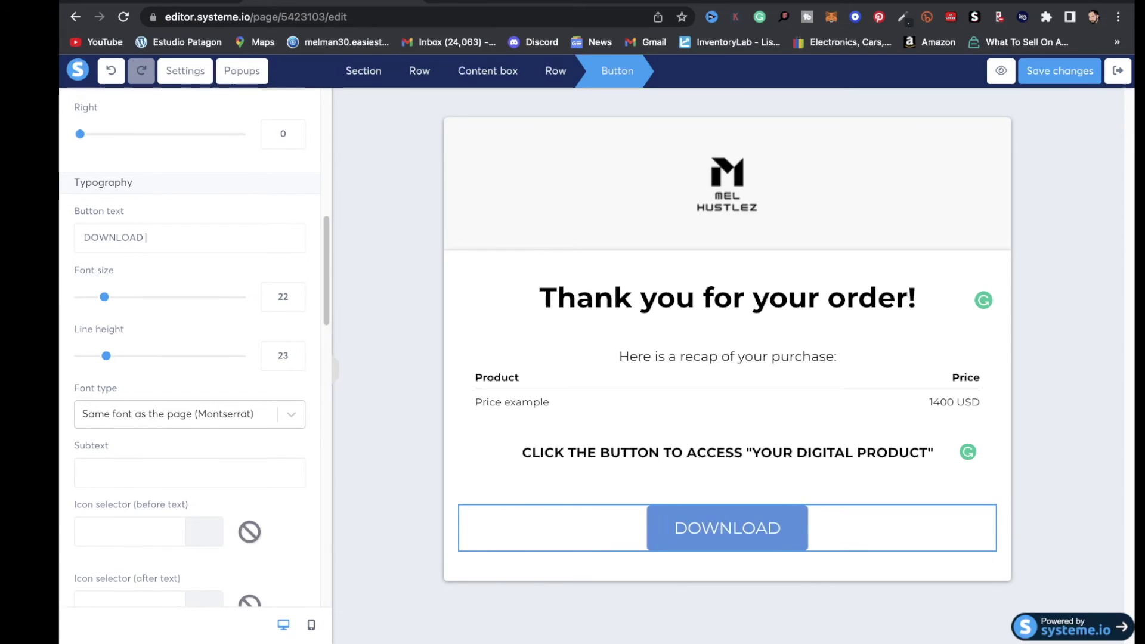
text( YOUR EBOOK NOW)
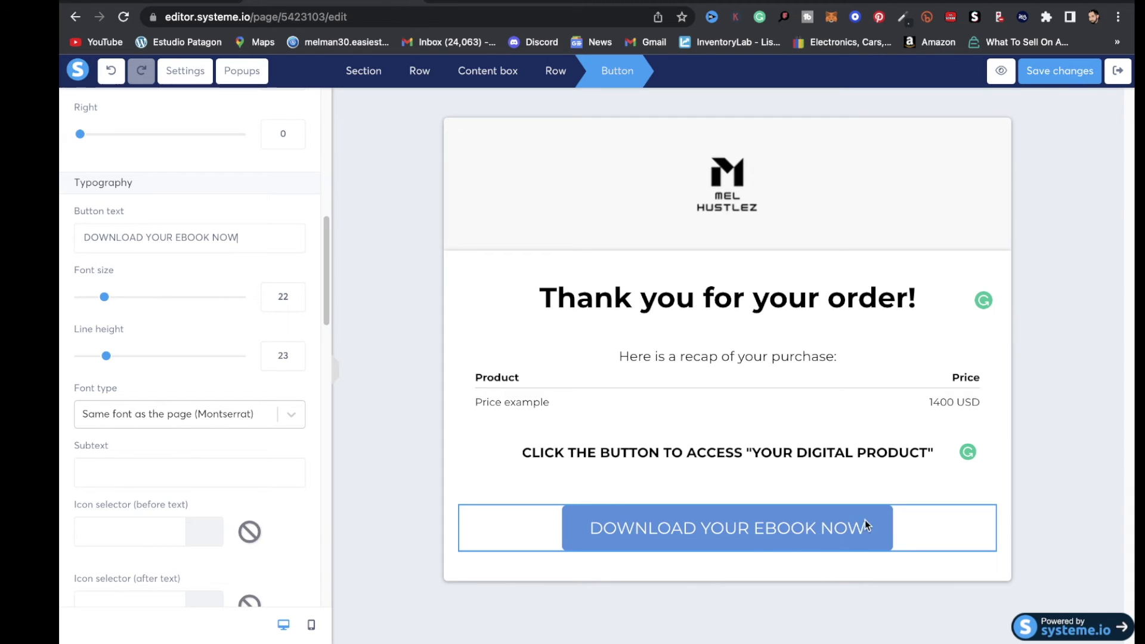
Step: Set the DOWNLOAD YOUR EBOOK NOW button's click action to Download file
scroll(276, 357, up, 1)
scroll(251, 535, up, 8)
scroll(316, 447, up, 2)
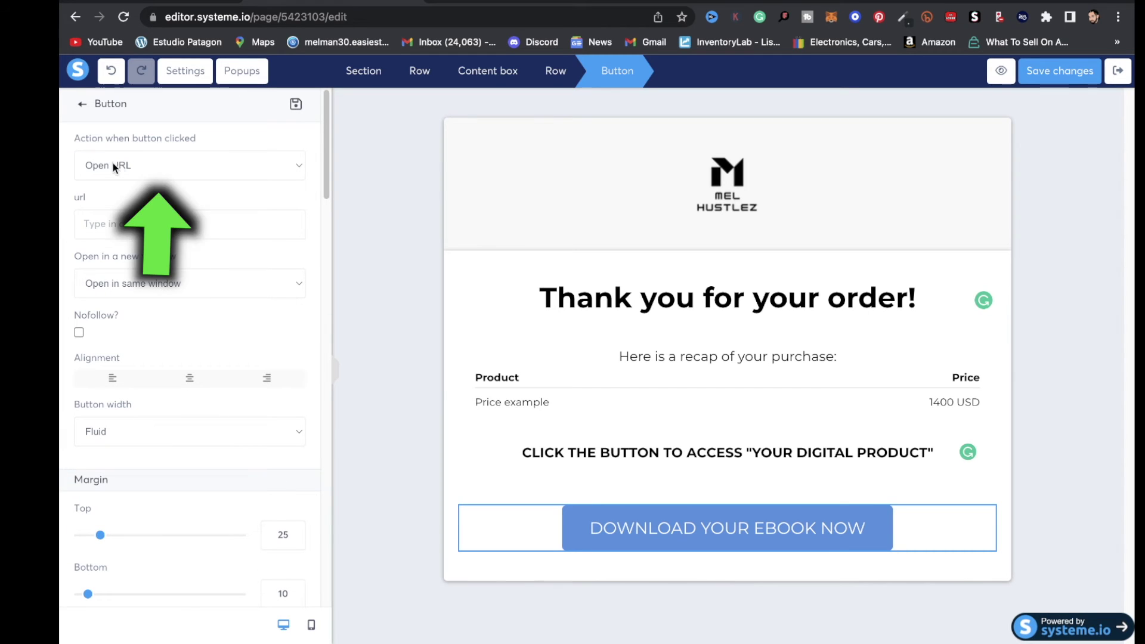
click(296, 165)
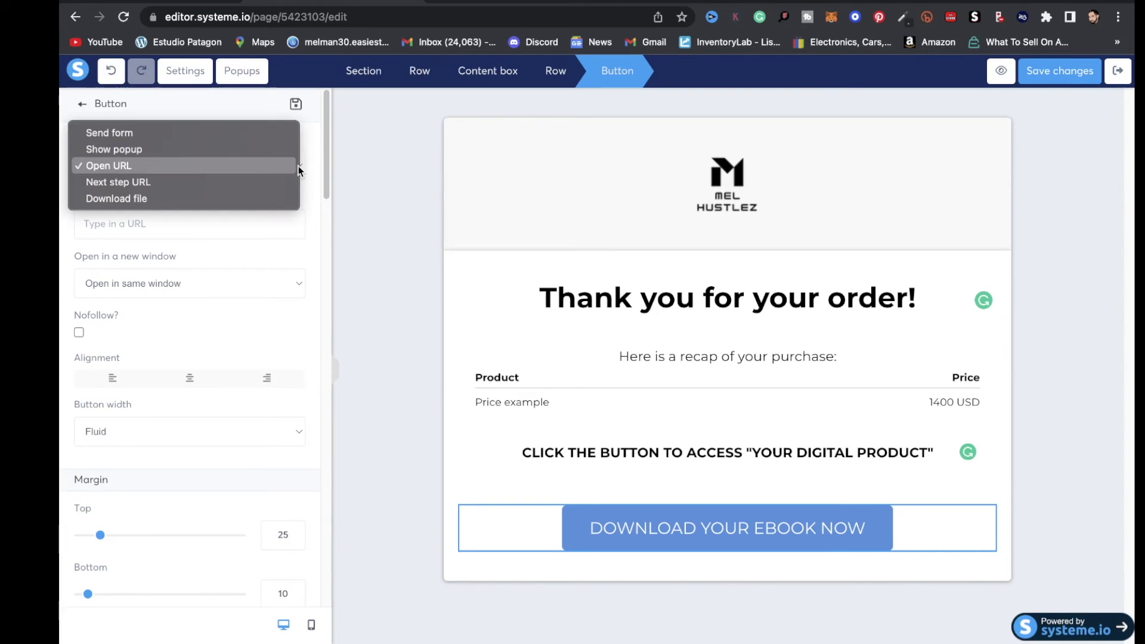
click(188, 199)
click(186, 208)
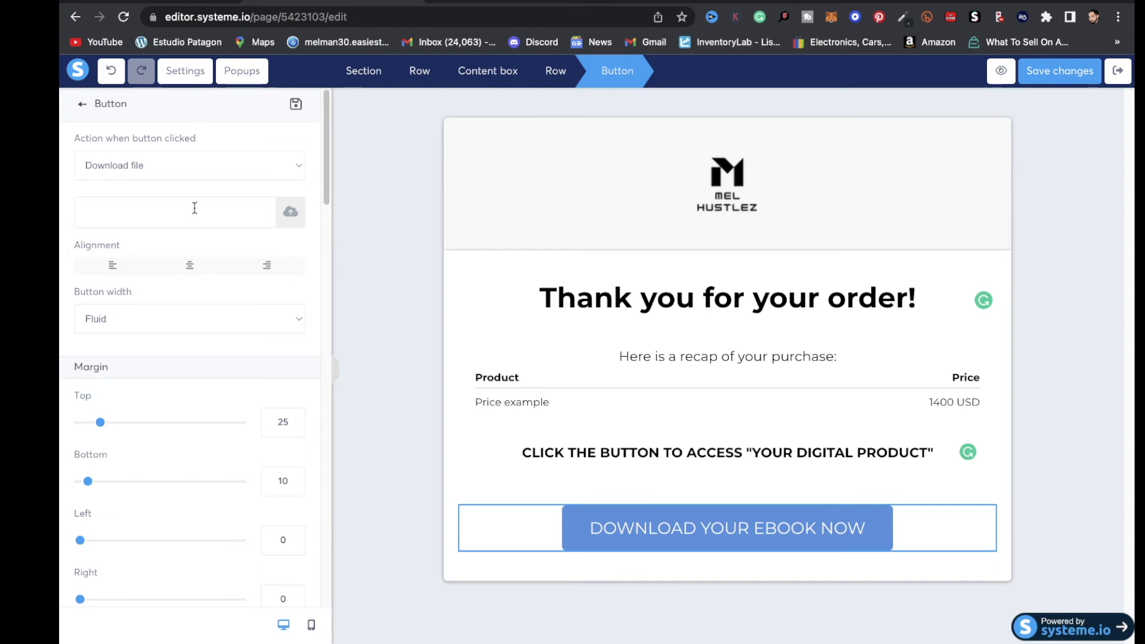
Step: Upload Online Profit Streams.pdf from the ebook folder as the button's download file and save the page
click(291, 215)
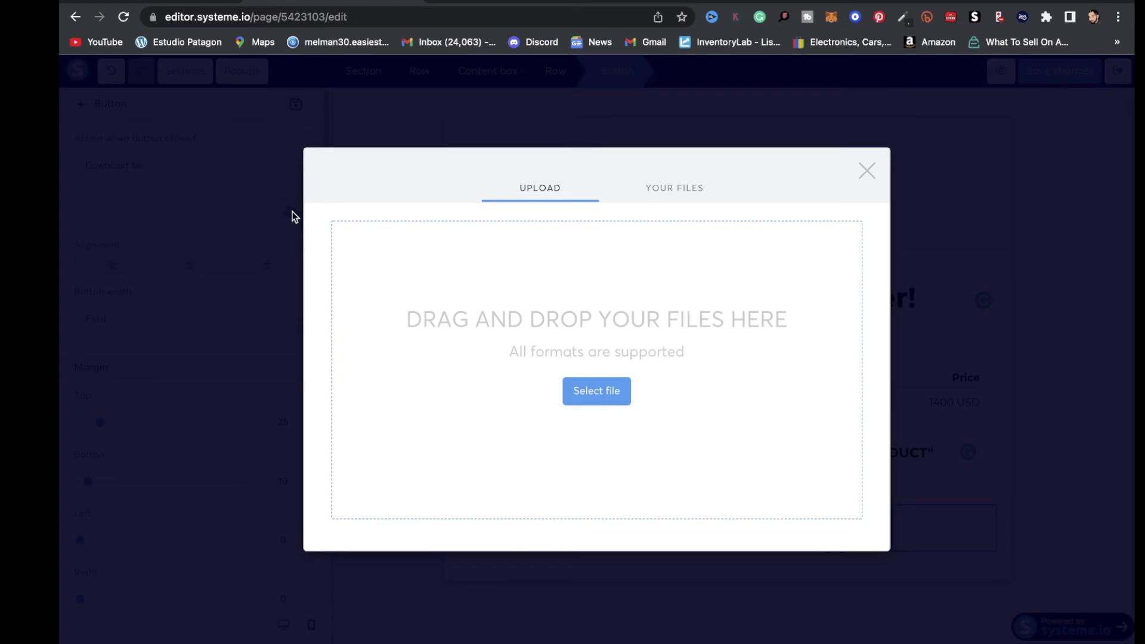
click(600, 397)
click(350, 204)
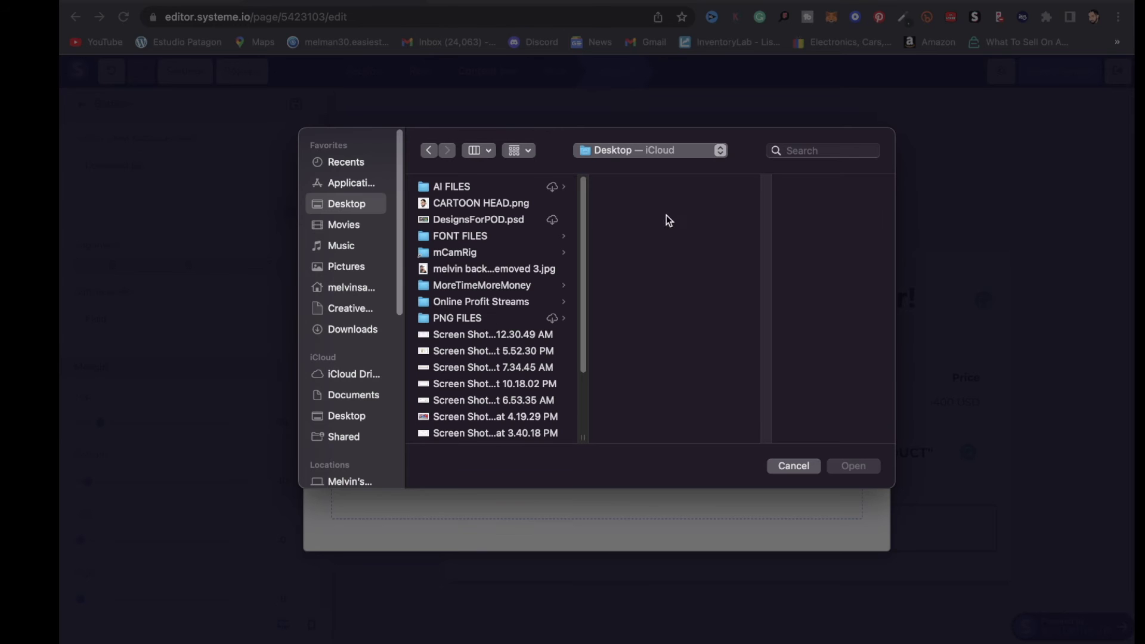
click(492, 302)
click(813, 268)
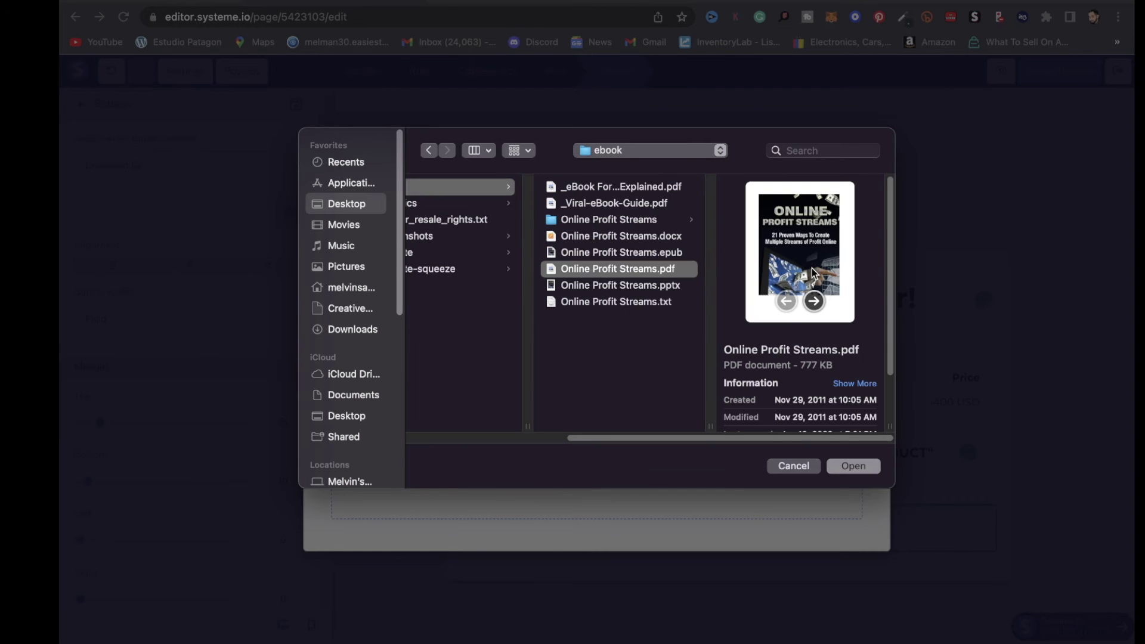
click(870, 466)
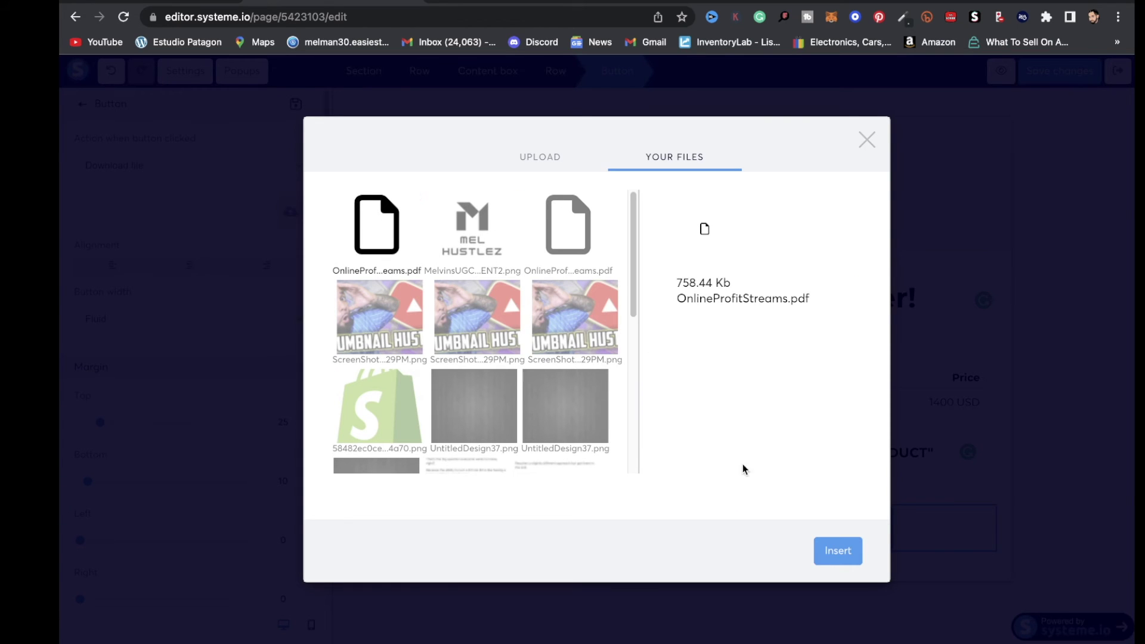
click(838, 553)
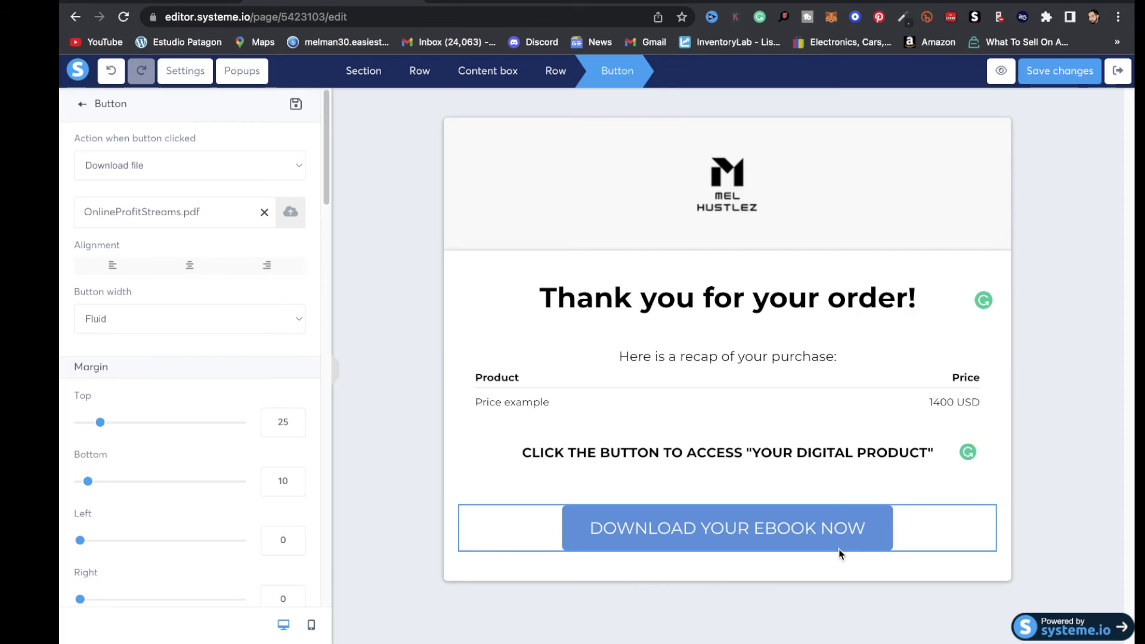
click(1057, 74)
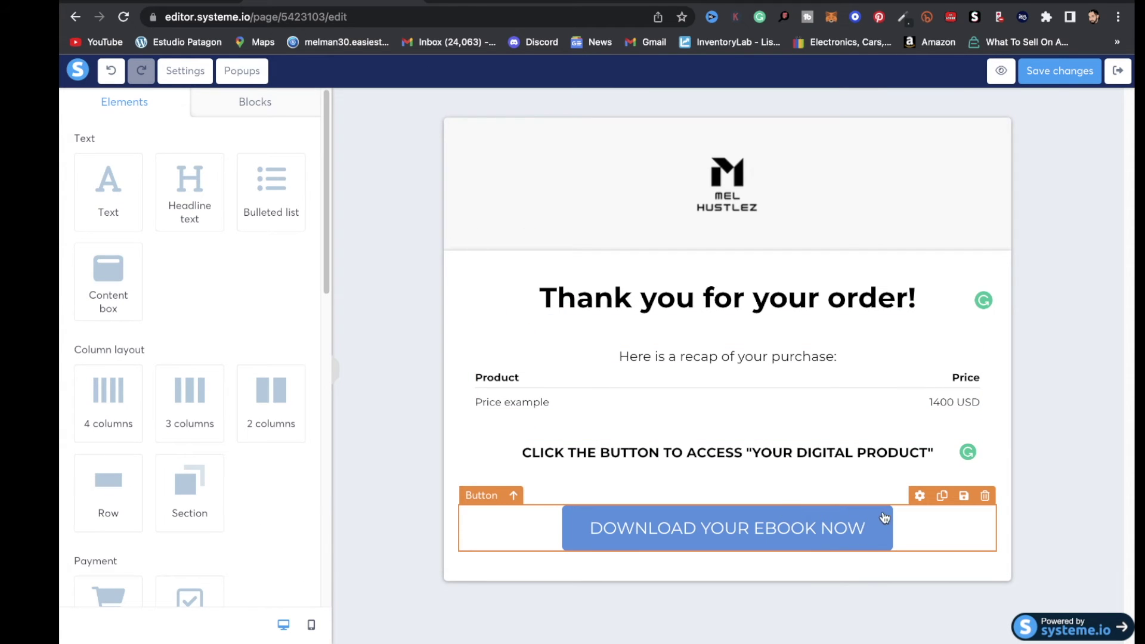
Step: Change the background colour of the DOWNLOAD YOUR EBOOK NOW button to black
click(862, 523)
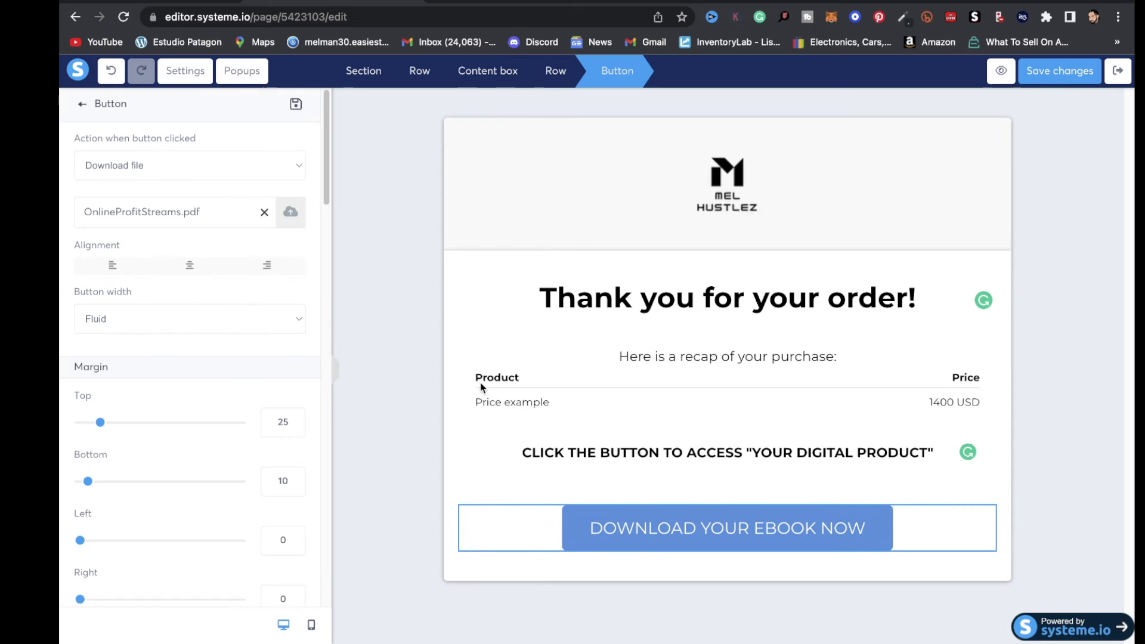
scroll(202, 489, down, 15)
click(85, 258)
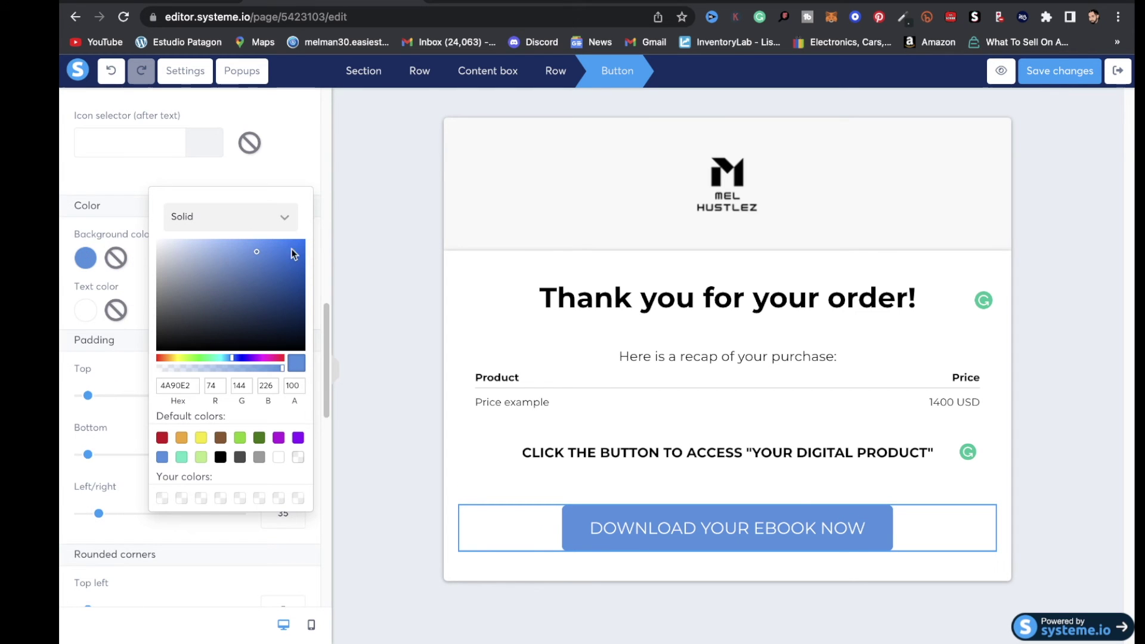
key(Escape)
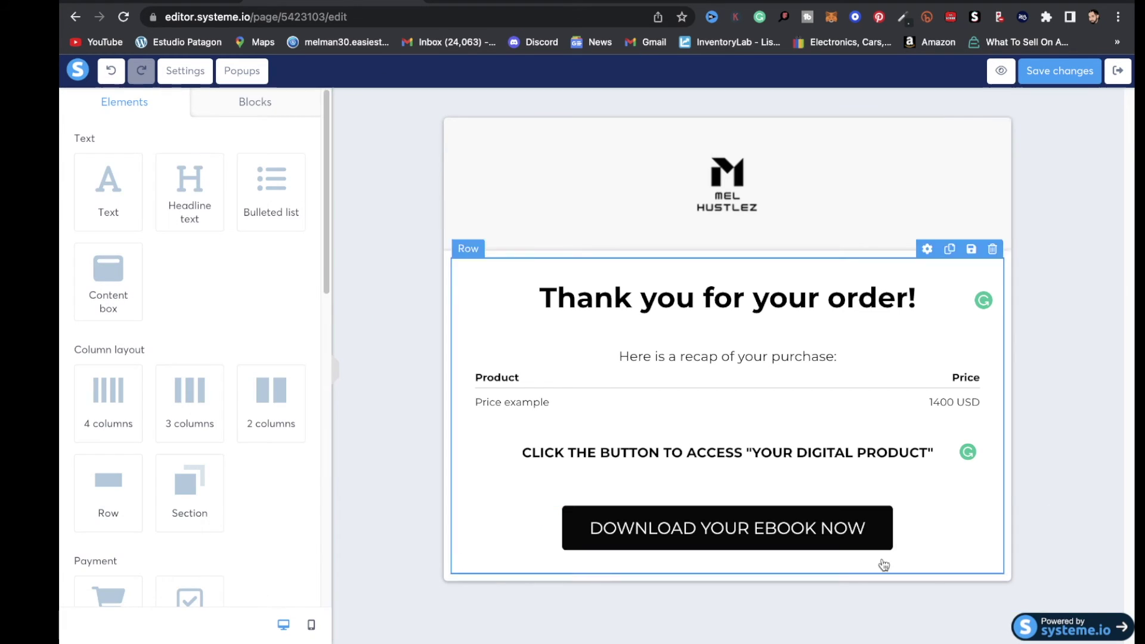
Step: Set the download button's font to Poppins from Google Fonts
click(872, 529)
scroll(127, 329, down, 10)
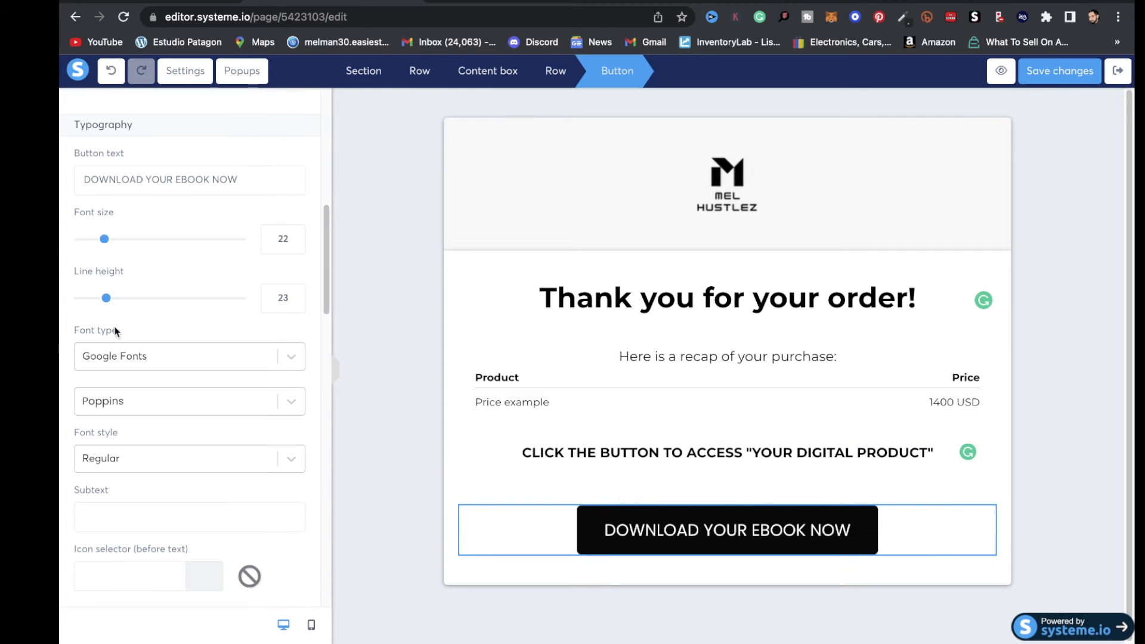
click(302, 402)
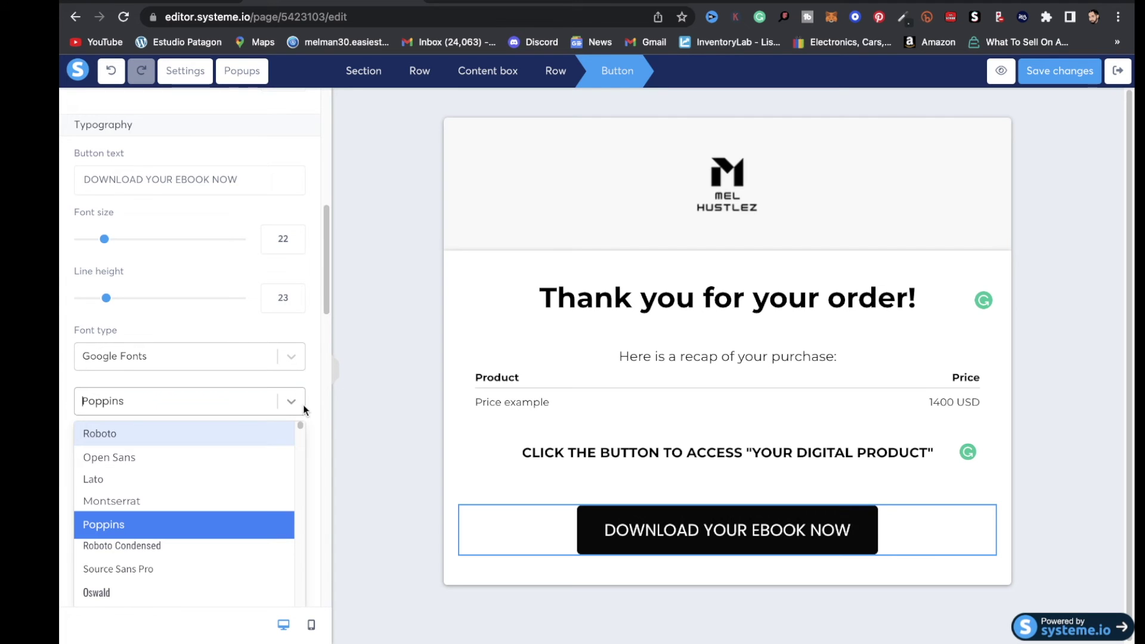
click(160, 527)
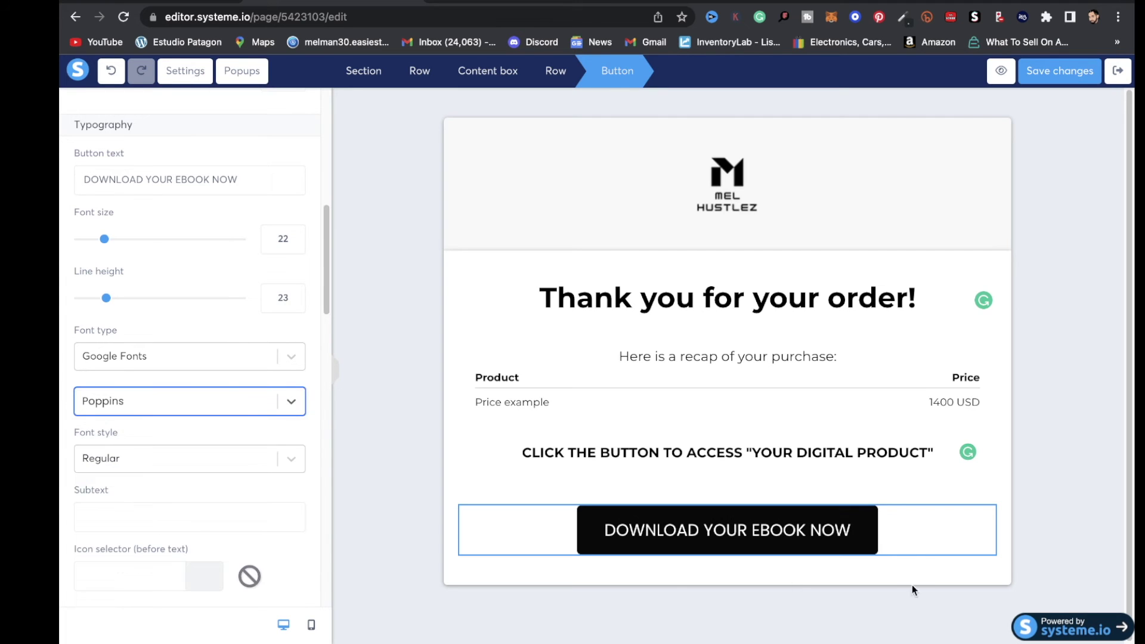
click(894, 497)
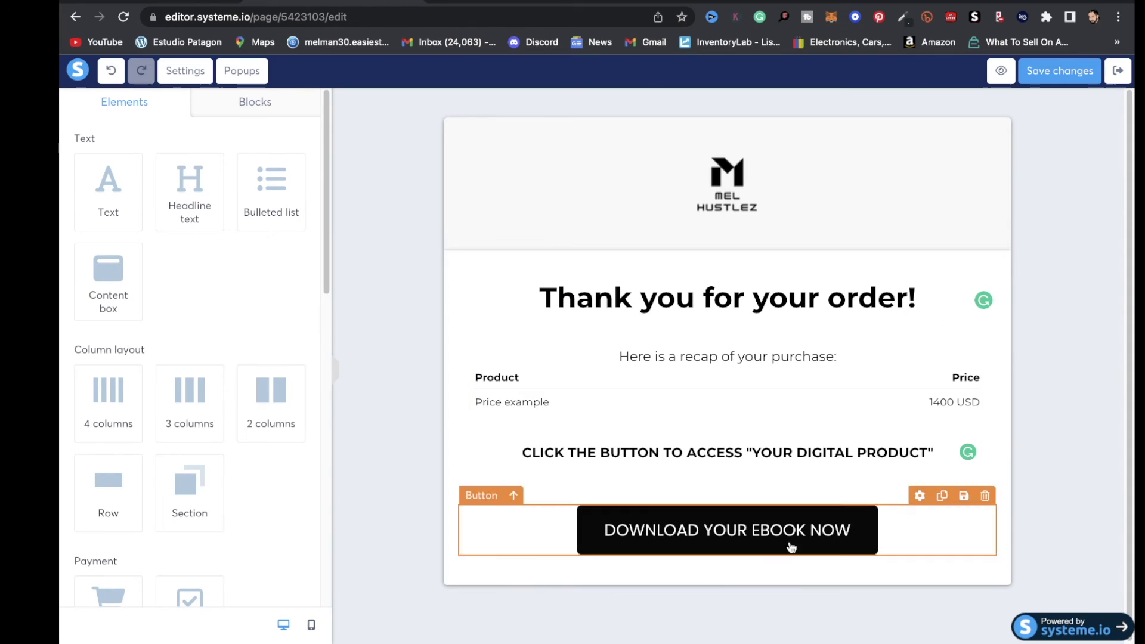
Step: Insert BELOW after BUTTON in the CLICK THE BUTTON TO ACCESS "YOUR DIGITAL PRODUCT" line and save the page
triple_click(792, 307)
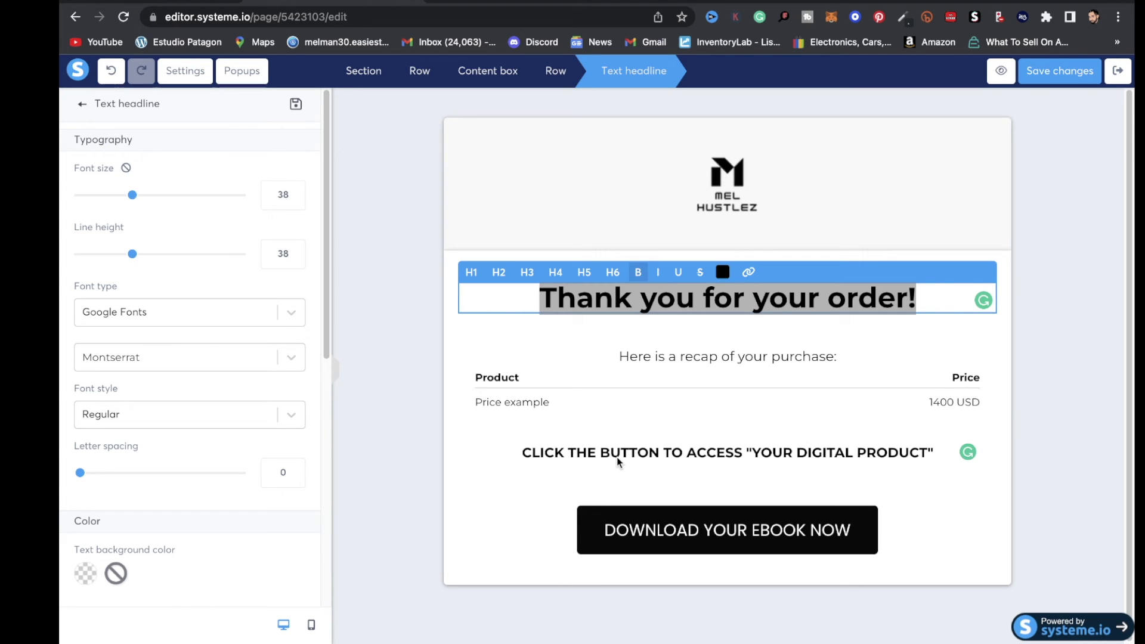
click(659, 454)
click(659, 452)
click(659, 452)
text(BELOW)
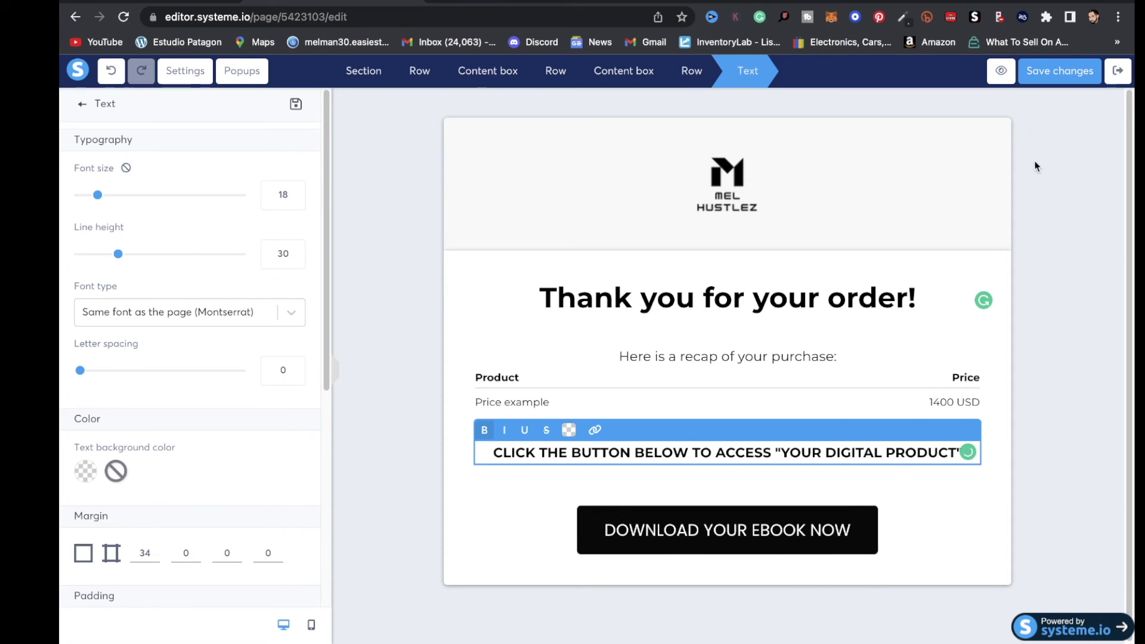
click(1069, 78)
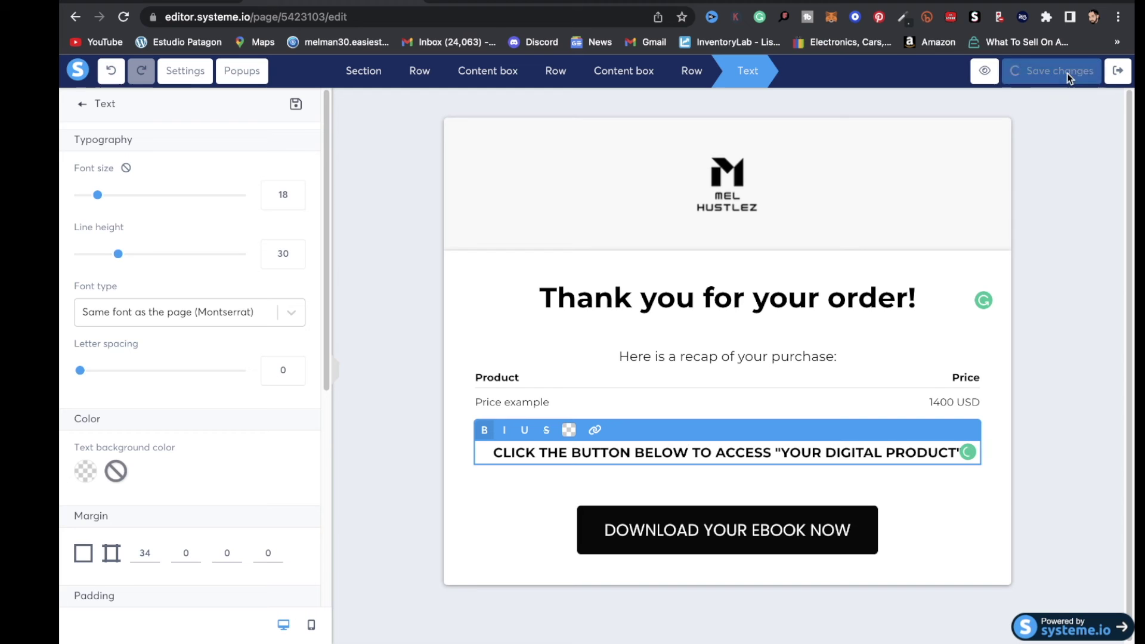
Step: Preview the saved thank you page, close the preview and exit the page editor
click(1003, 71)
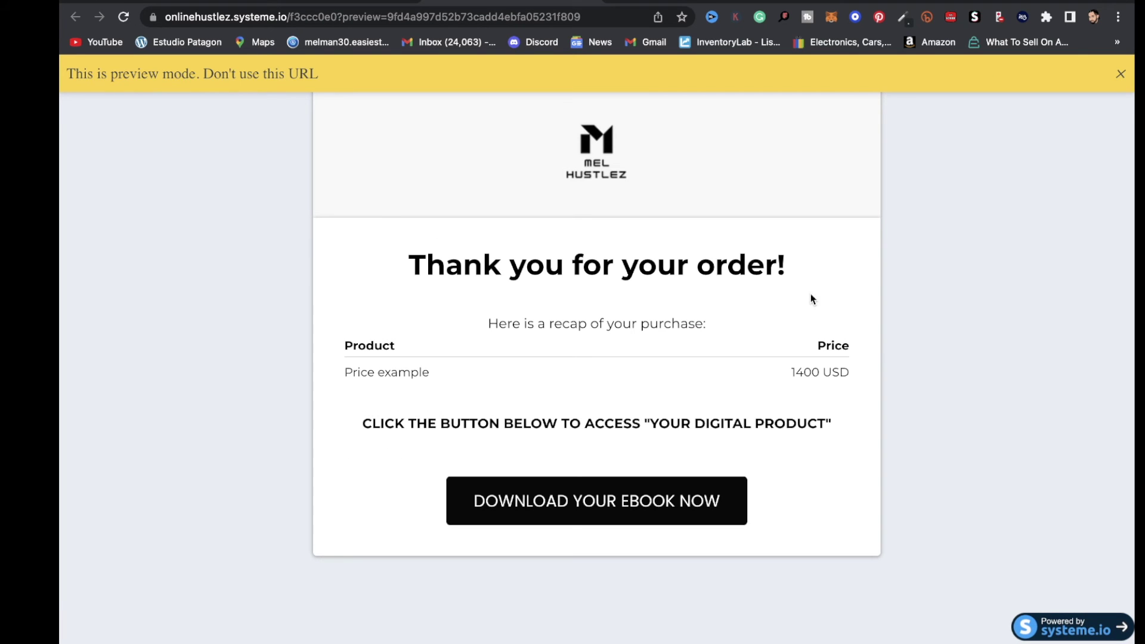
key(ctrl+w)
click(1118, 72)
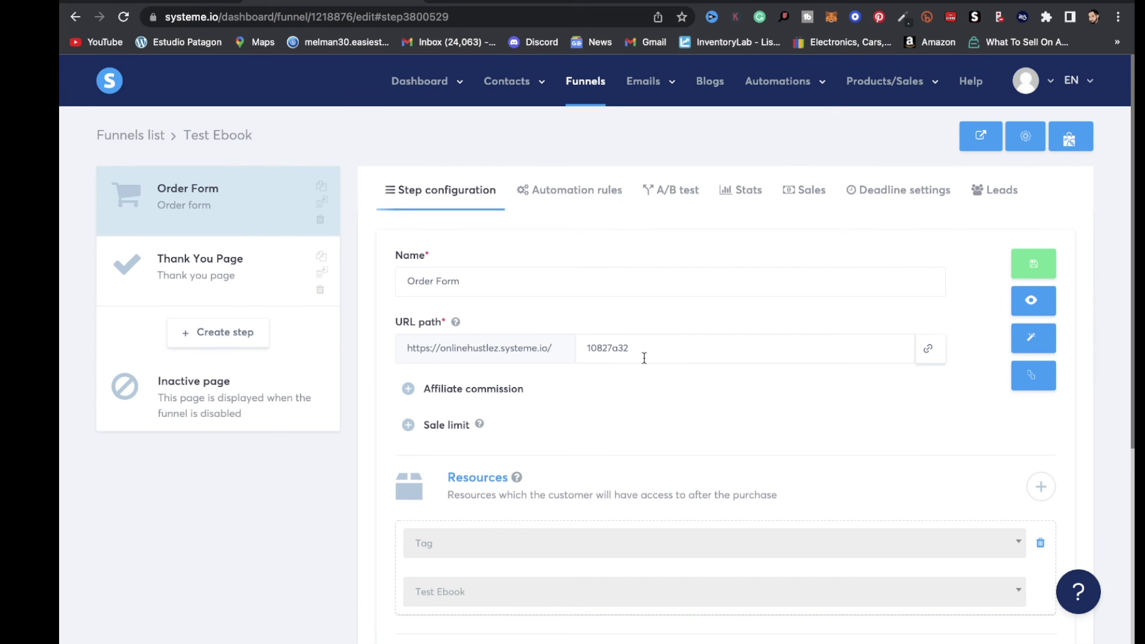
Step: Copy the Order Form step's URL and open it in a new incognito window
click(928, 349)
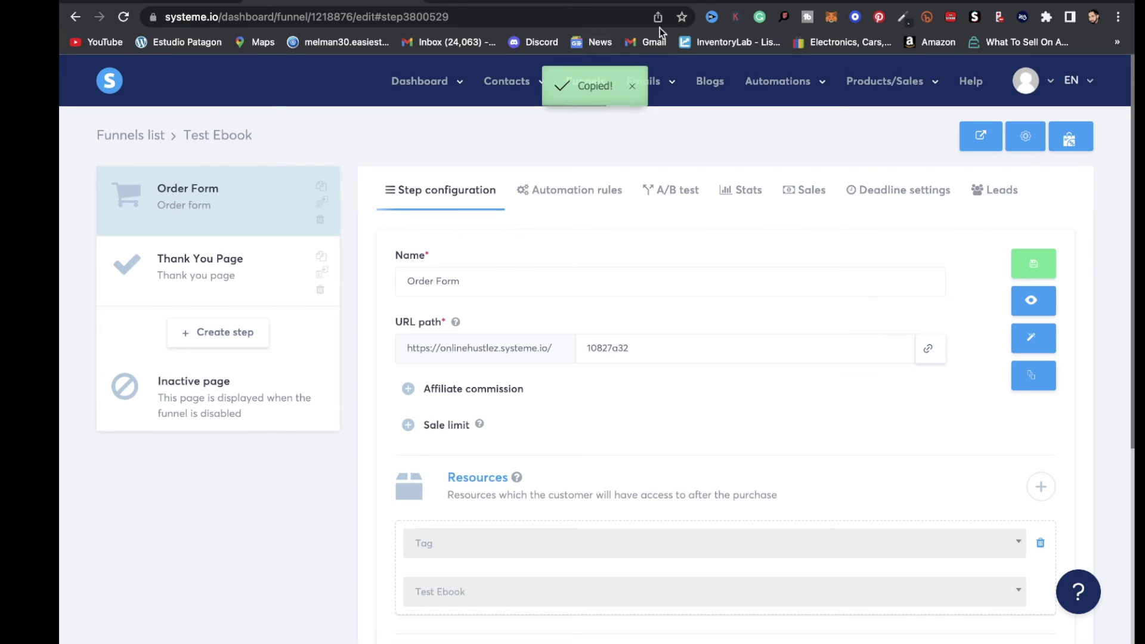
click(1119, 17)
click(955, 85)
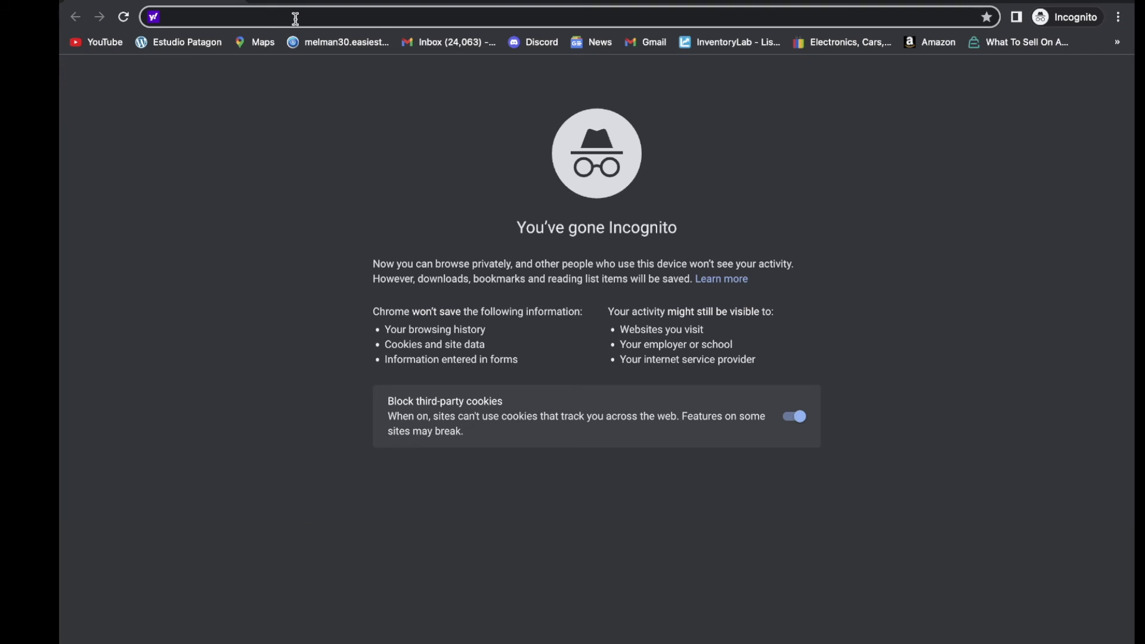
key(super+v)
key(Return)
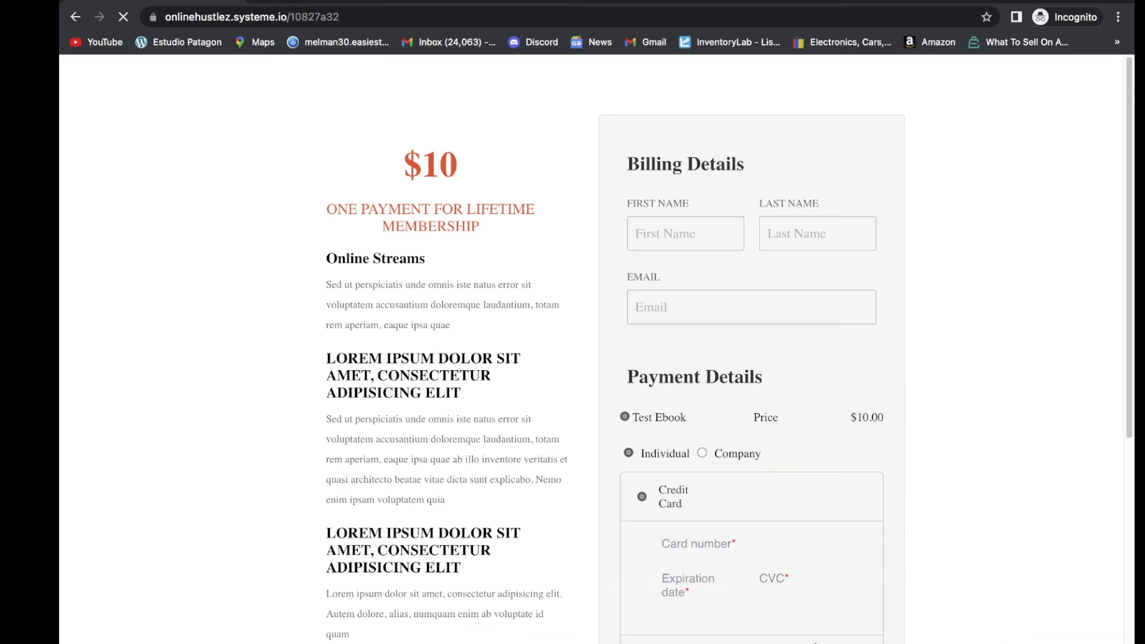
Step: Examine the live order form's product description, billing details and payment options
scroll(1002, 470, down, 3)
scroll(972, 495, up, 4)
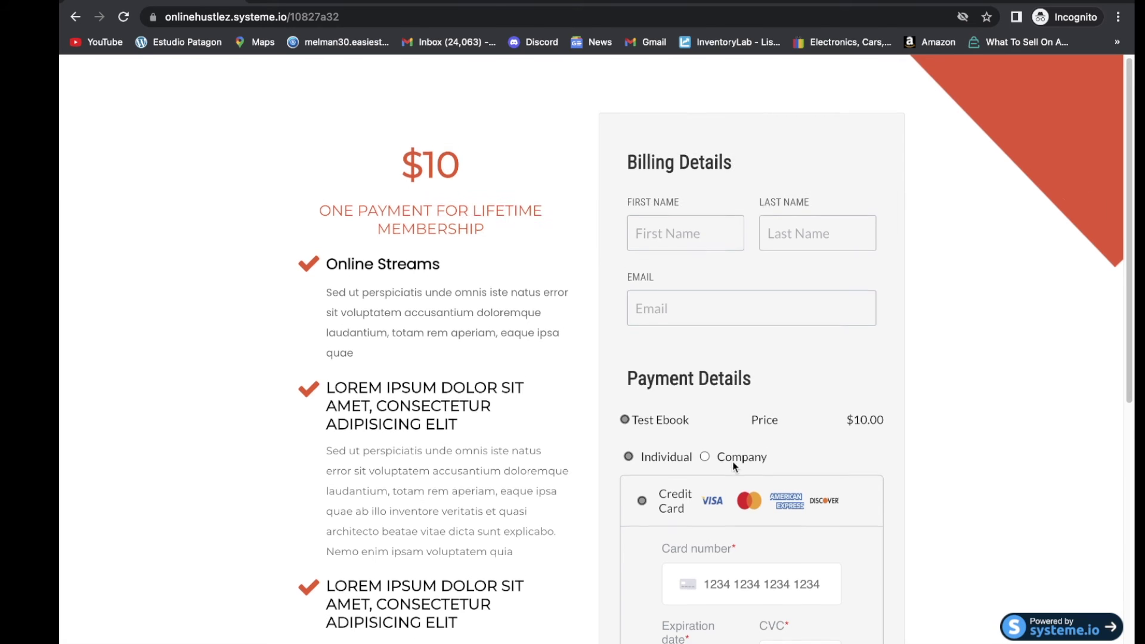
scroll(682, 392, down, 1)
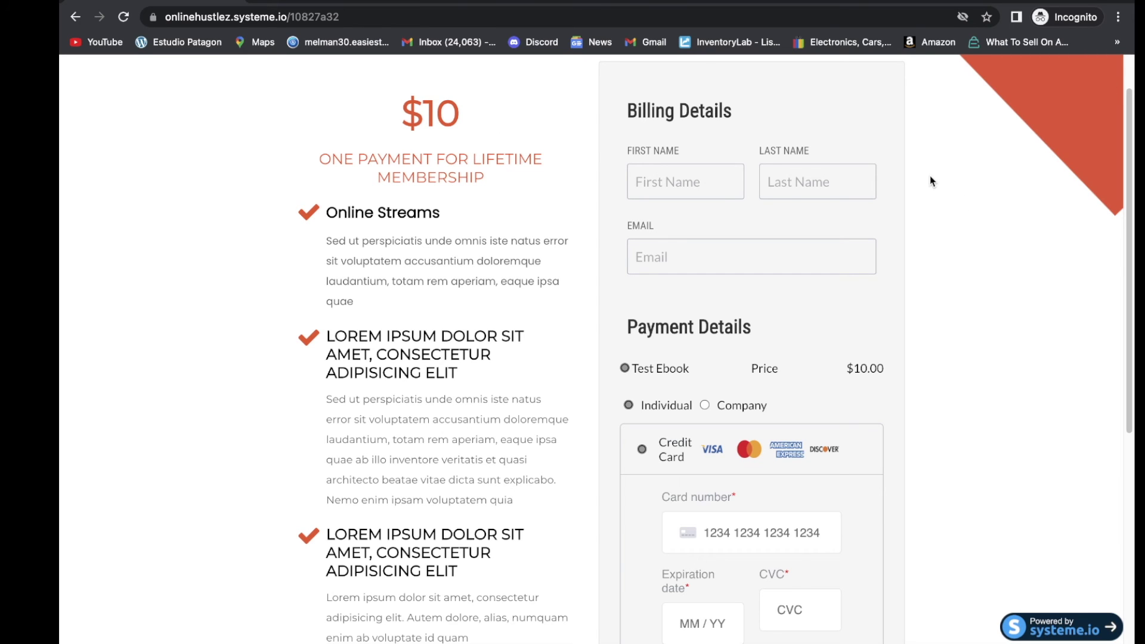
scroll(560, 366, down, 2)
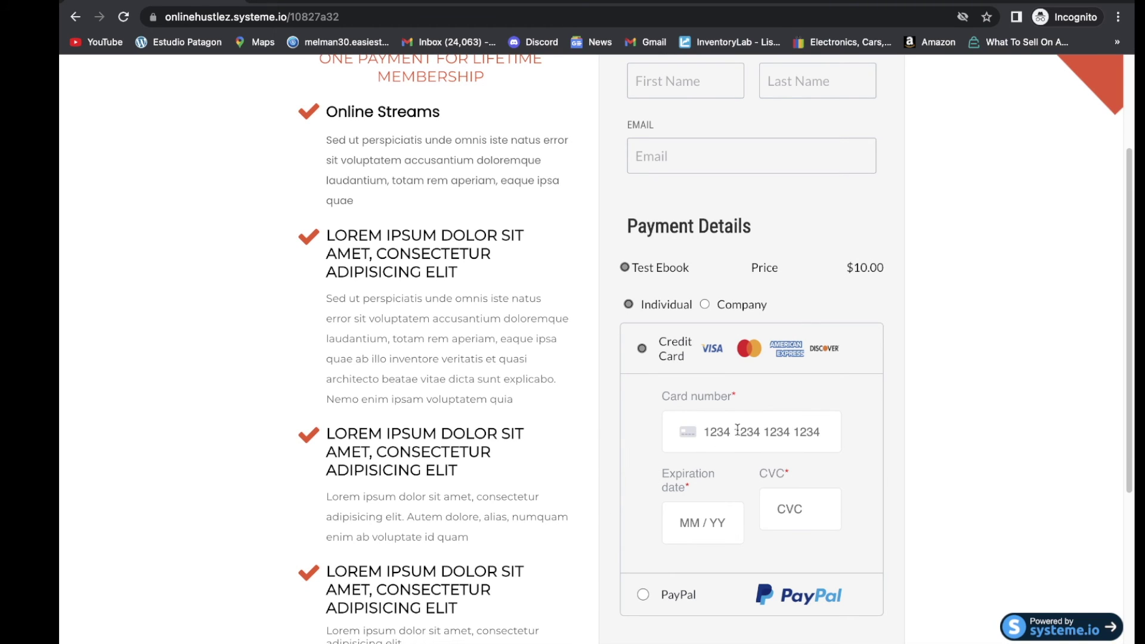
scroll(711, 463, down, 2)
click(713, 410)
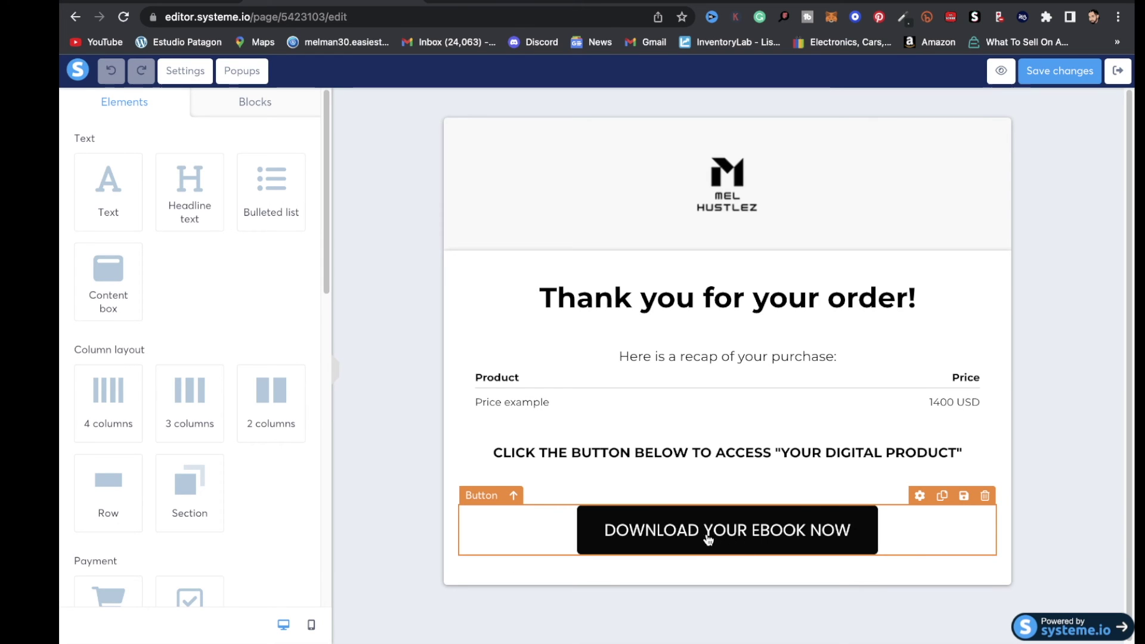
Step: Check the download button's settings on the thank you page, then exit the editor to the Order Form step
click(717, 537)
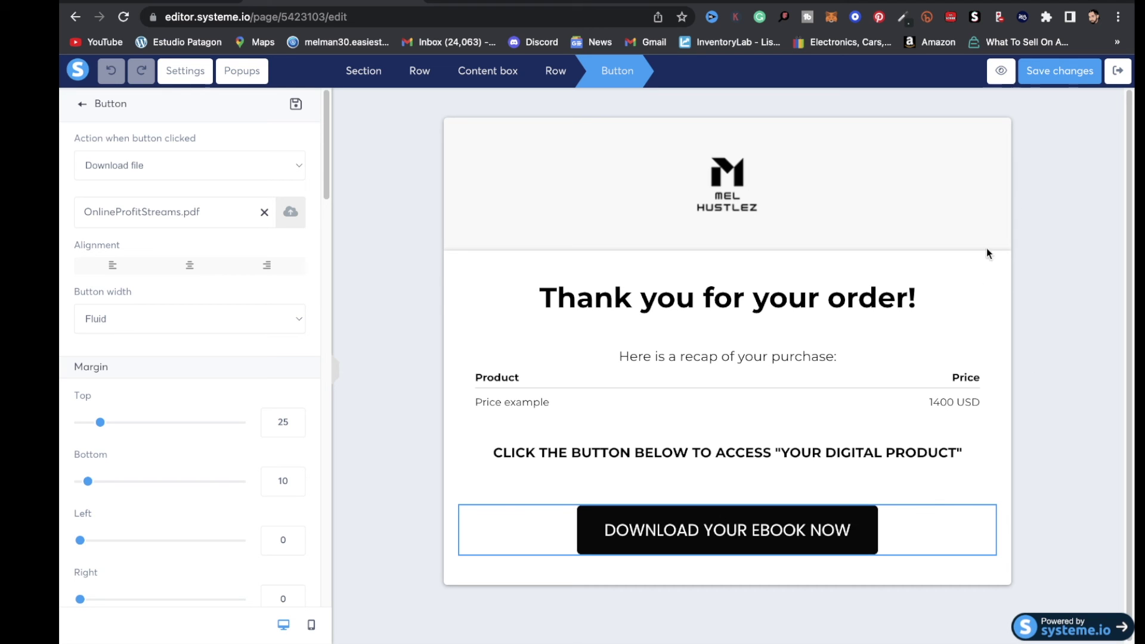
click(1118, 70)
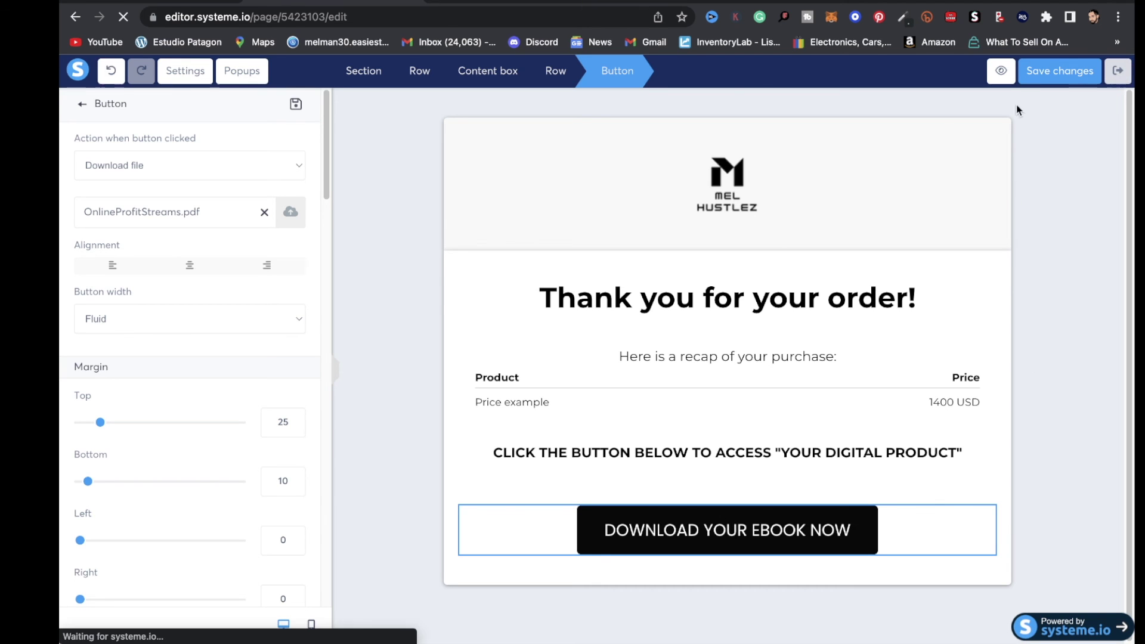
click(173, 200)
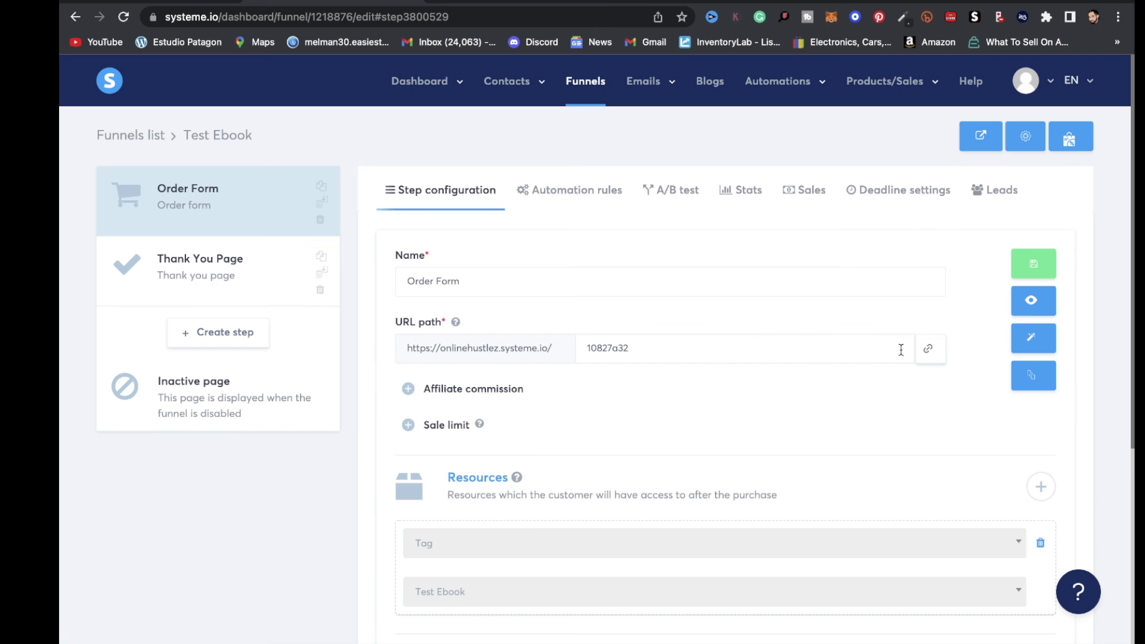
Step: Review the Order Form page's product description in the page editor, save the page and exit the editor
click(1034, 337)
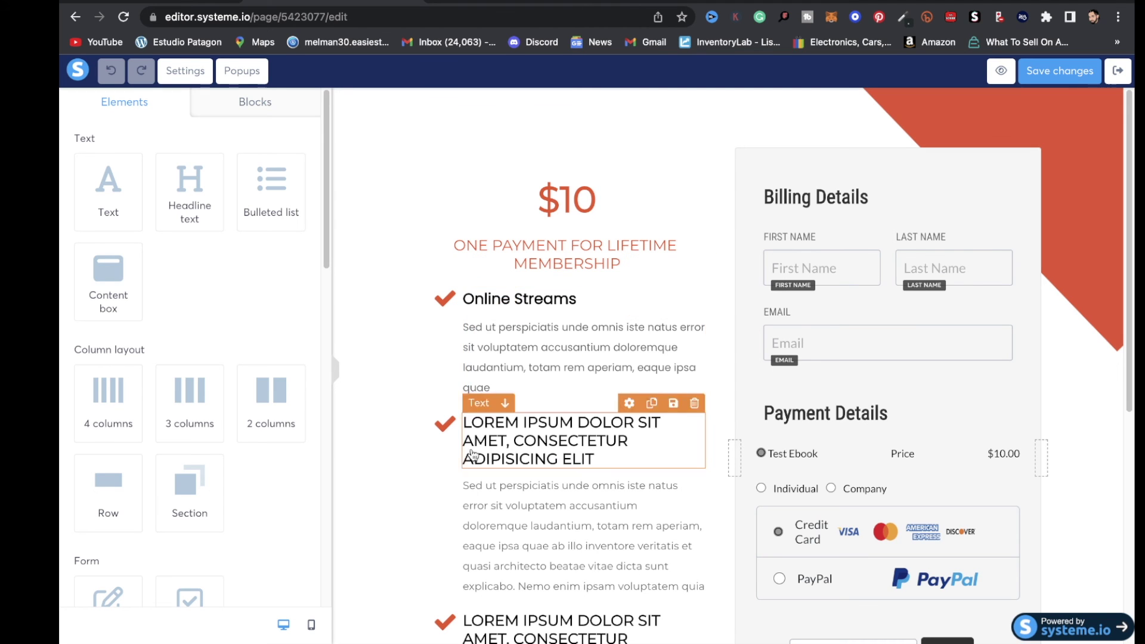
scroll(513, 448, down, 2)
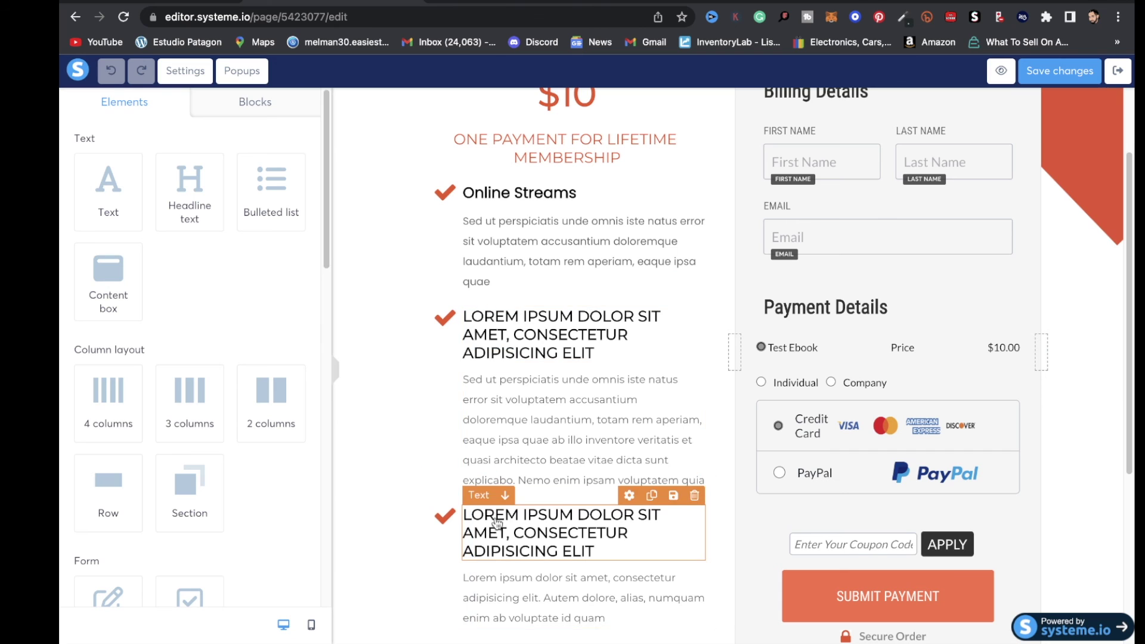
click(1083, 72)
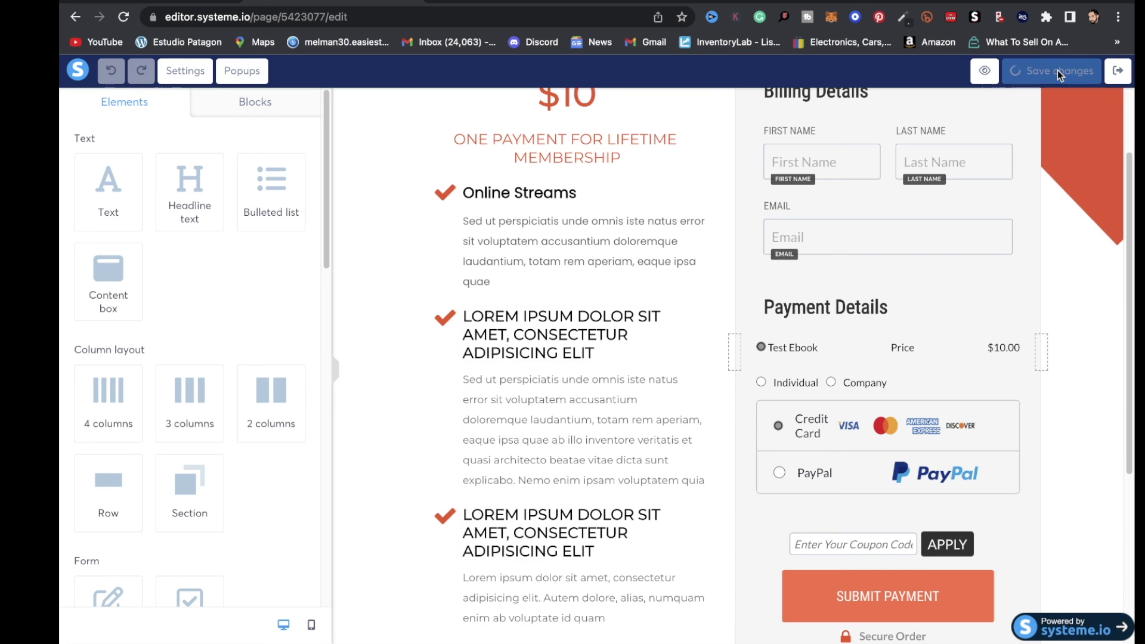
click(1118, 70)
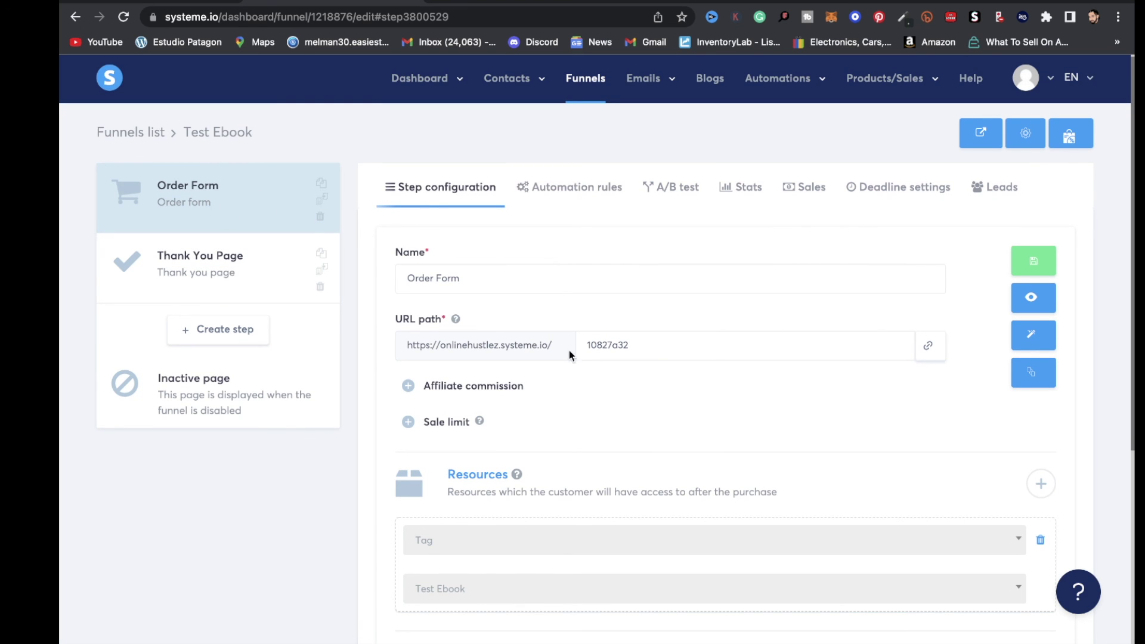
Step: Copy the Order Form step's URL and load it in a new incognito window
click(930, 352)
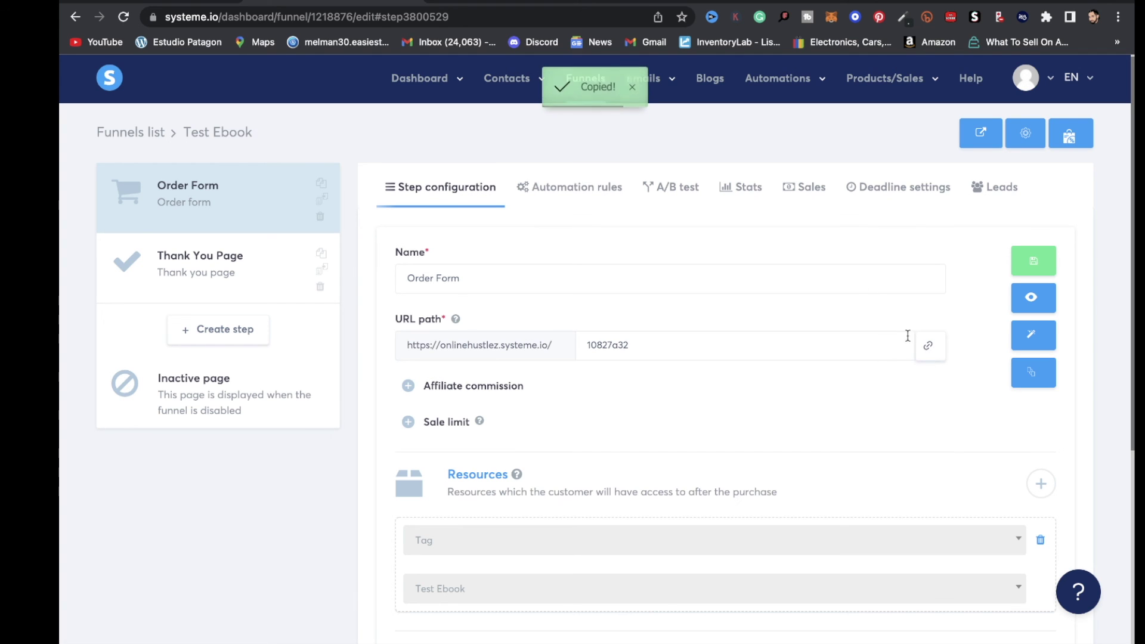
mouse_move(975, 33)
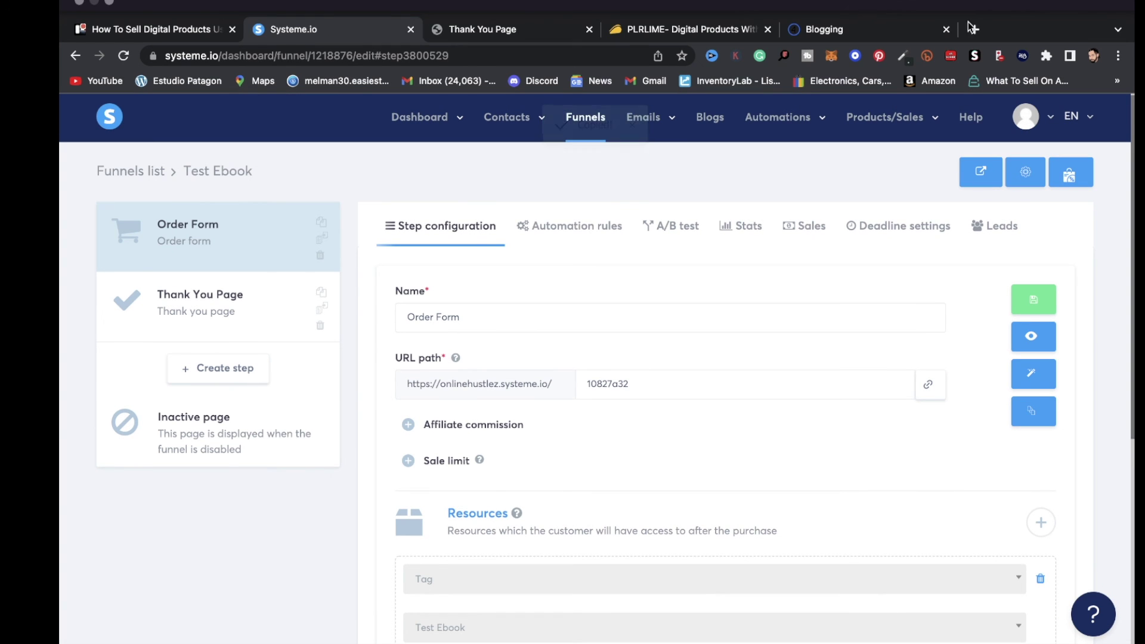
click(1119, 55)
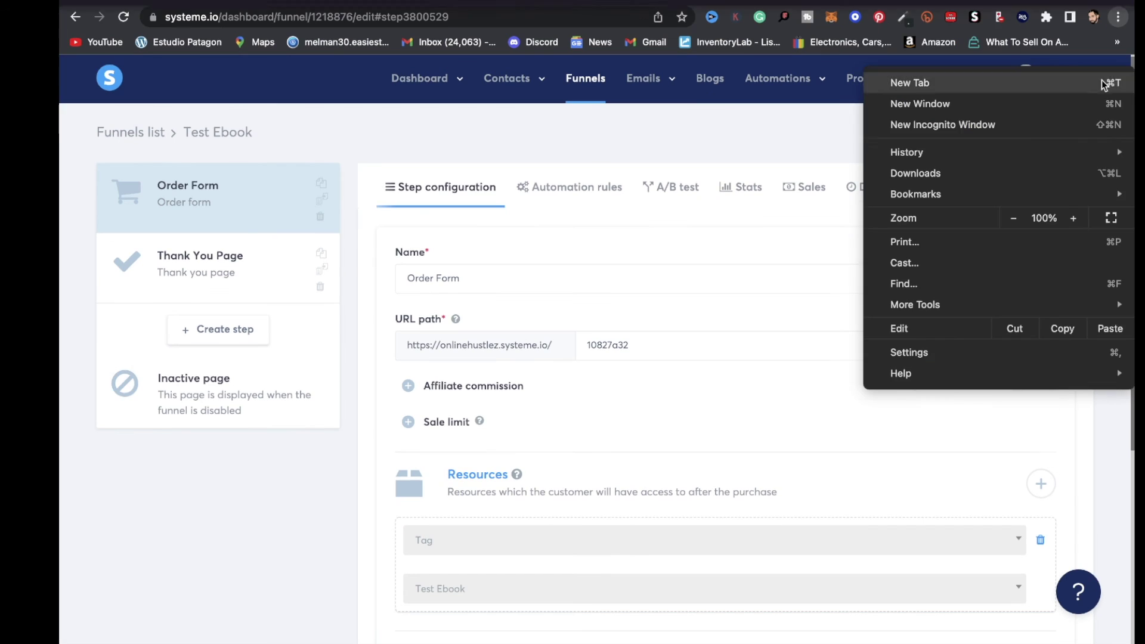
click(1034, 132)
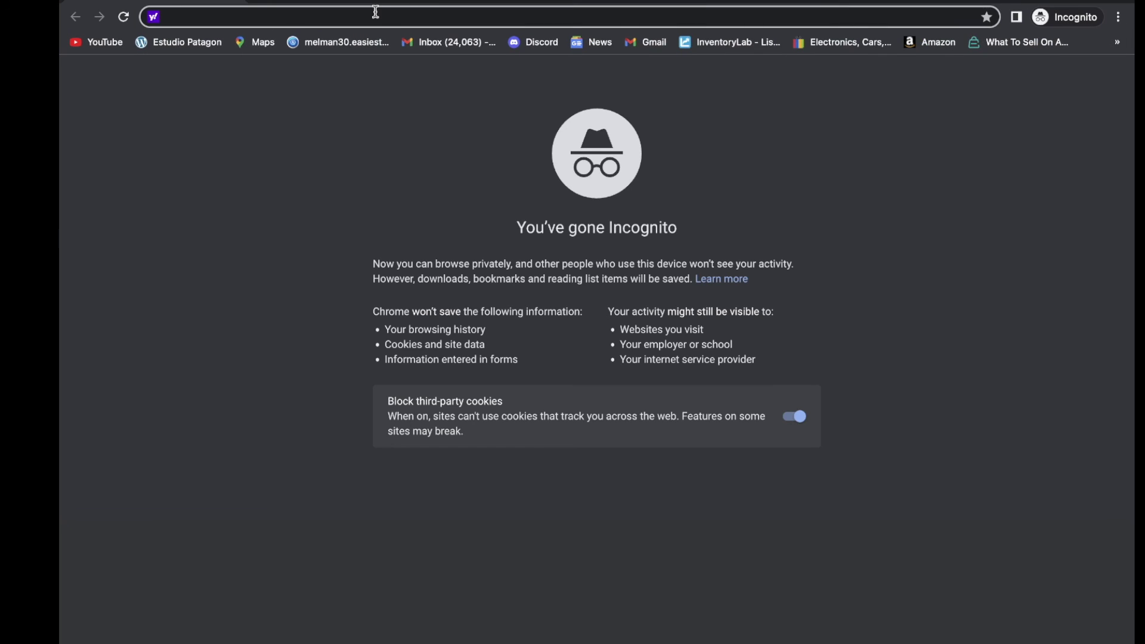
key(super+v)
key(Return)
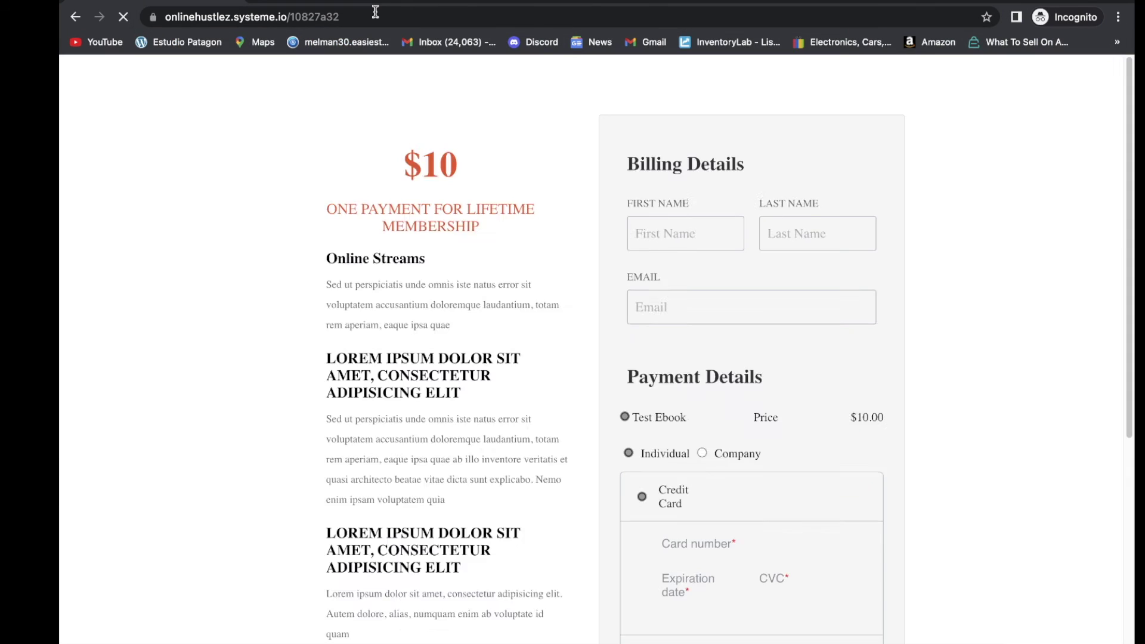
Step: Examine the live order form from the $10 price and billing details down to the payment options and submit button
scroll(696, 381, down, 5)
scroll(746, 391, down, 2)
scroll(656, 370, up, 7)
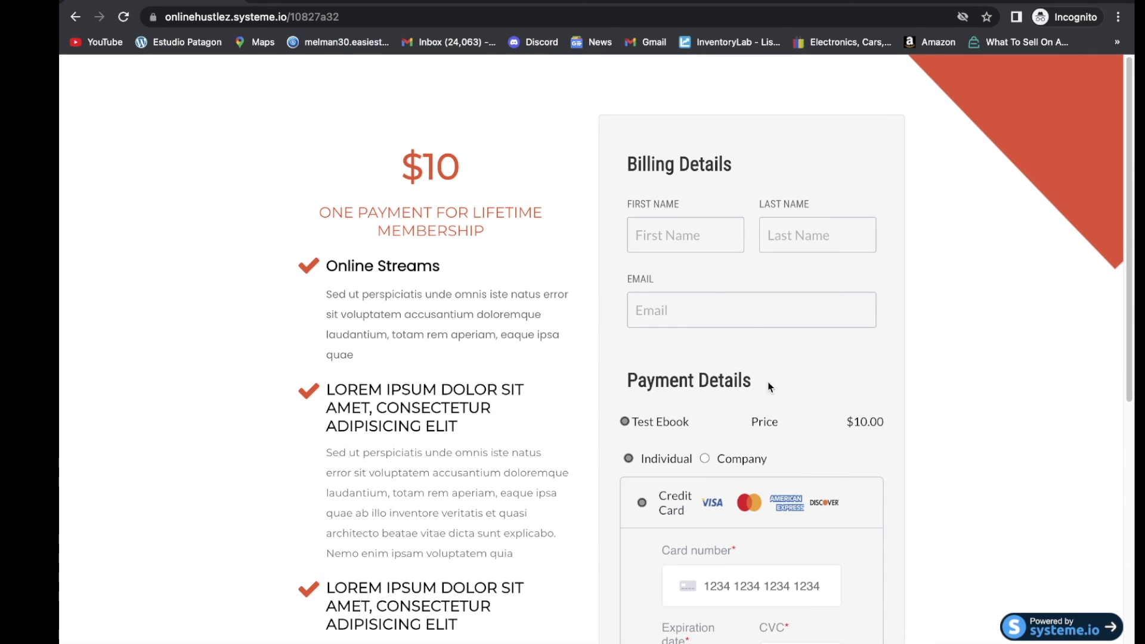
scroll(739, 453, down, 5)
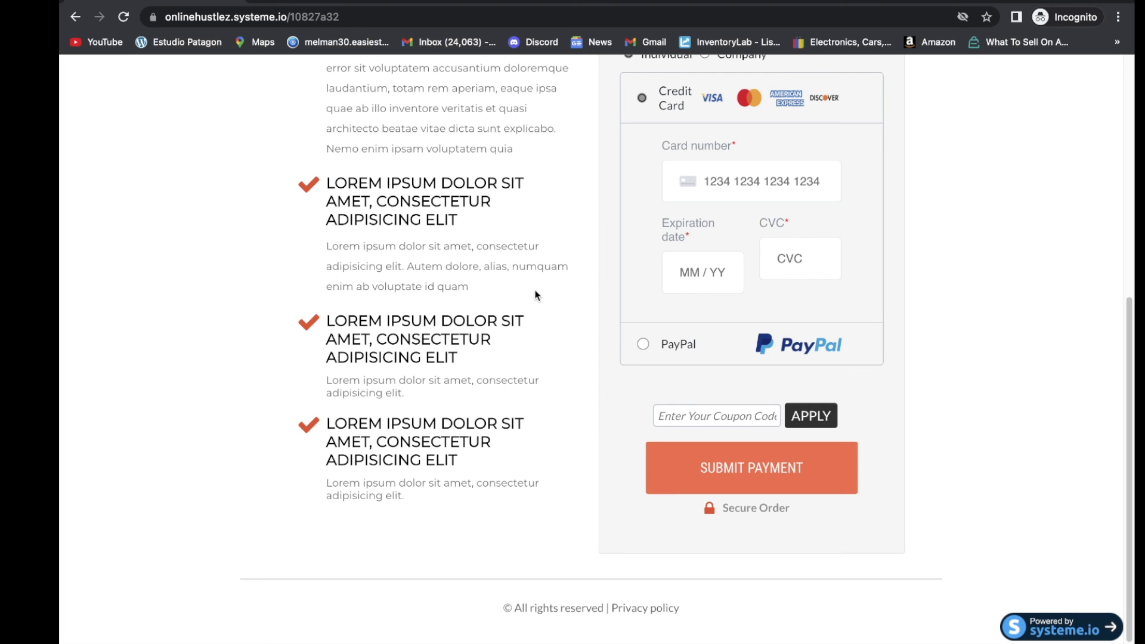
Step: Switch to the resell-rights product sources, viewing the PLRProducts Blogging catalogue and the PLRLIME deal on AppSumo
mouse_move(167, 0)
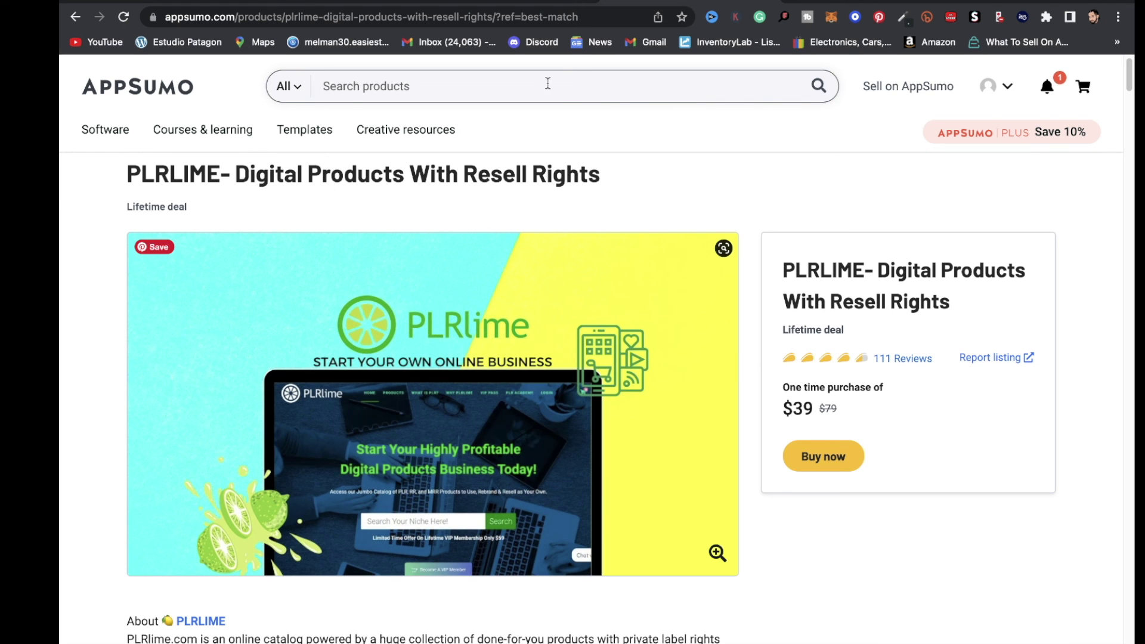
key(ctrl+Tab)
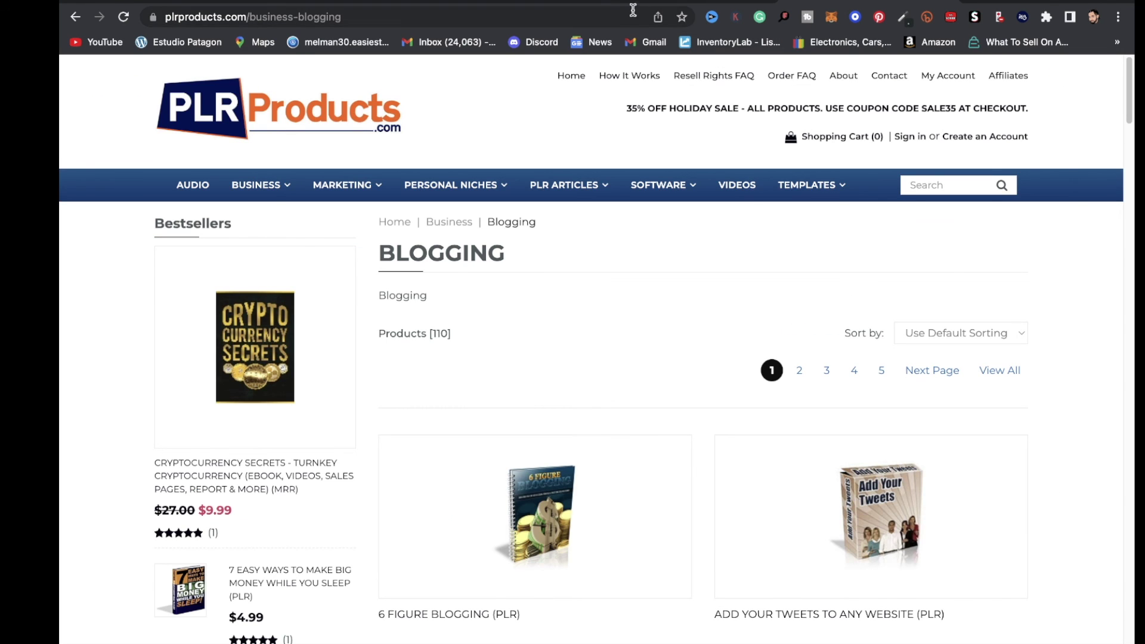
click(653, 2)
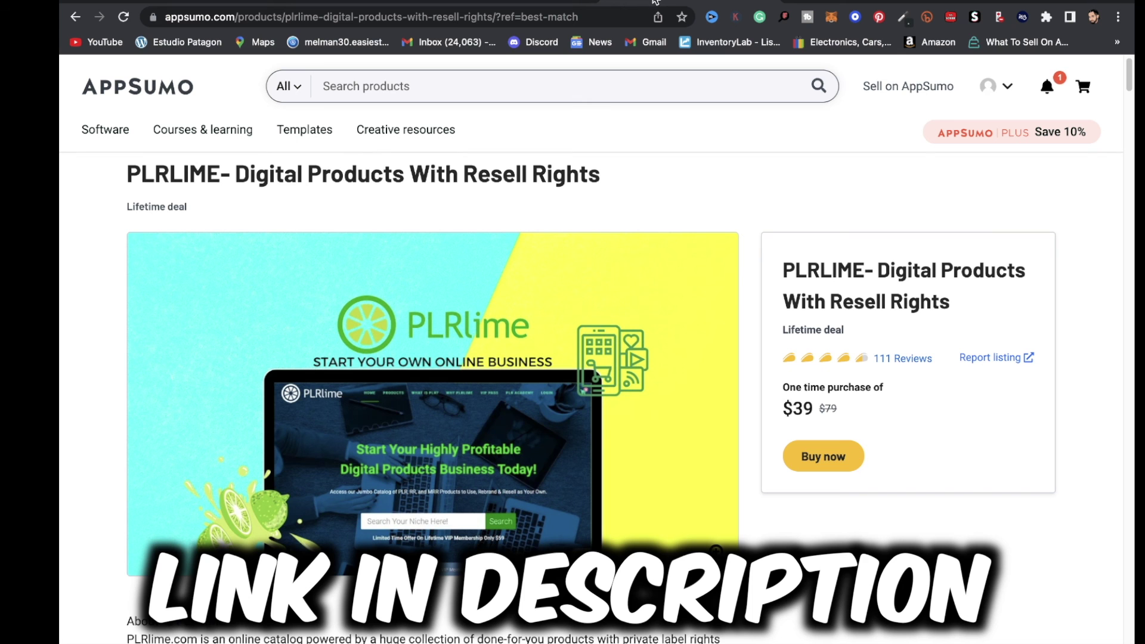